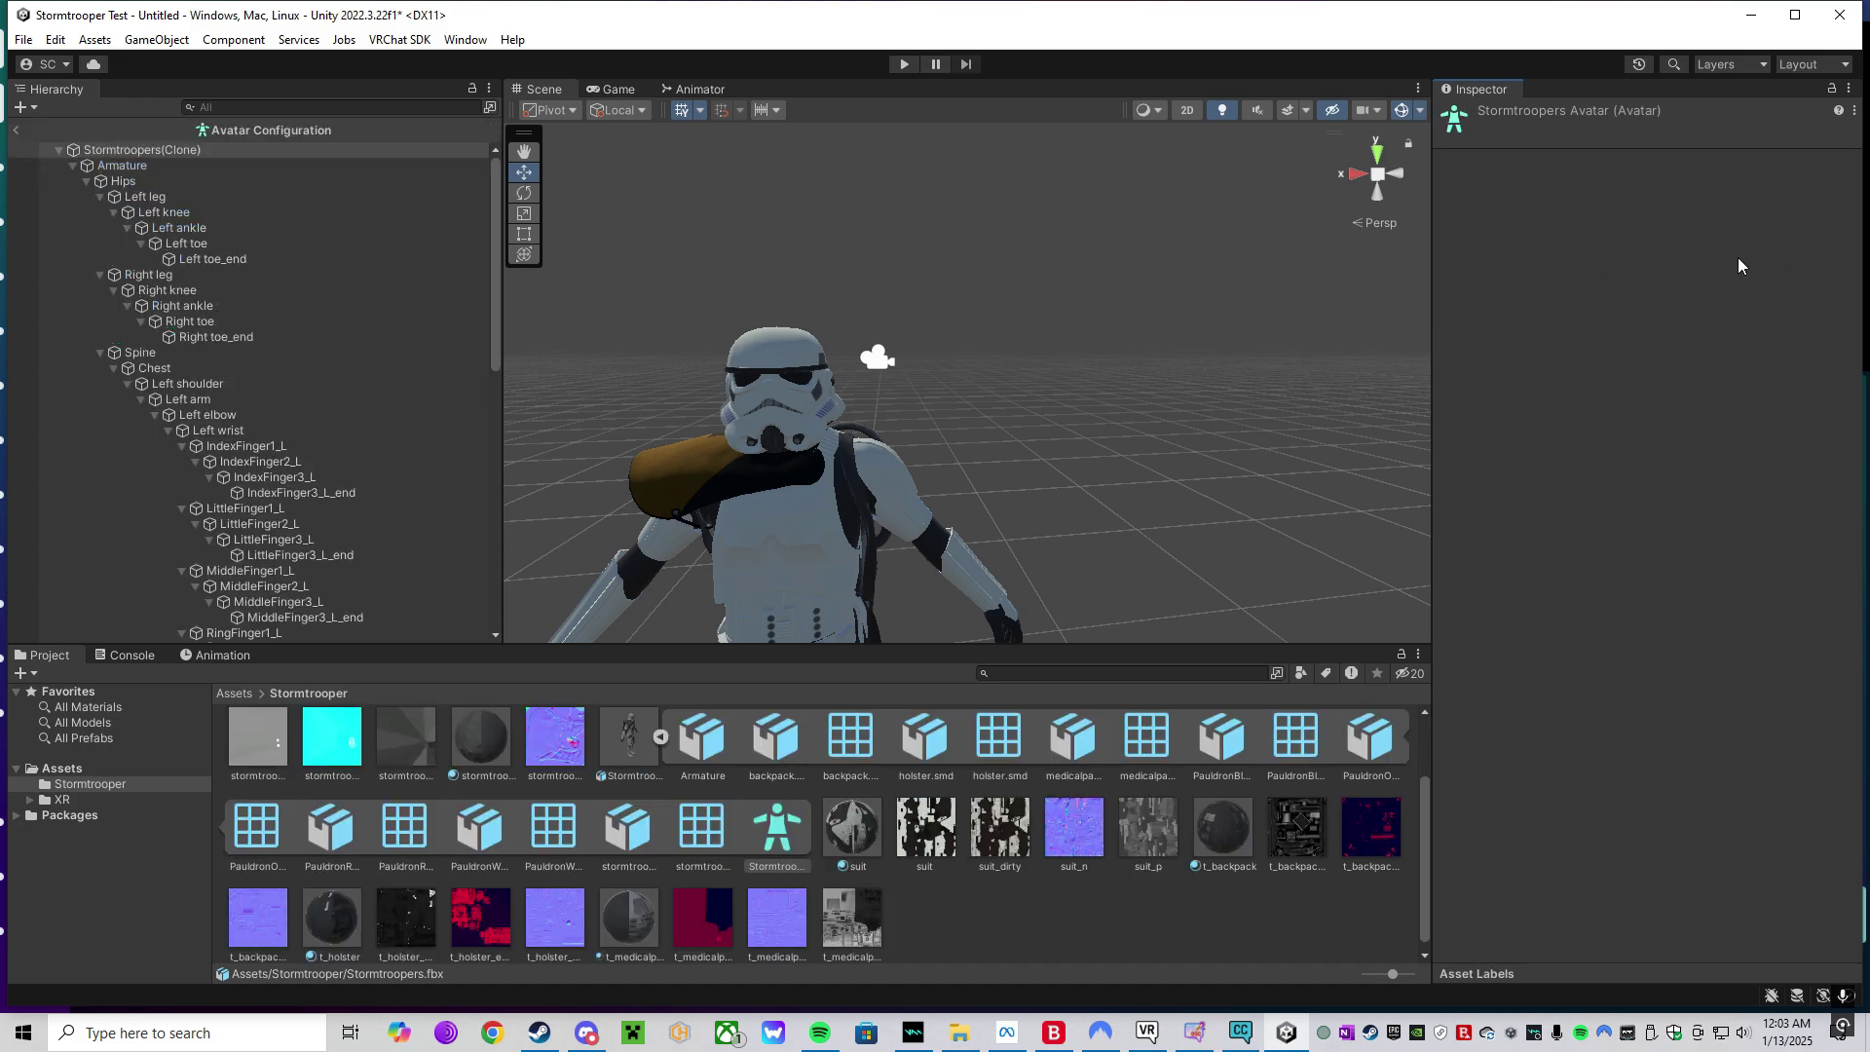
- Inspect the avatar's bone mapping on the model's right hand and leave the avatar configuration
key(w)
right_drag(974, 351, 1237, 446)
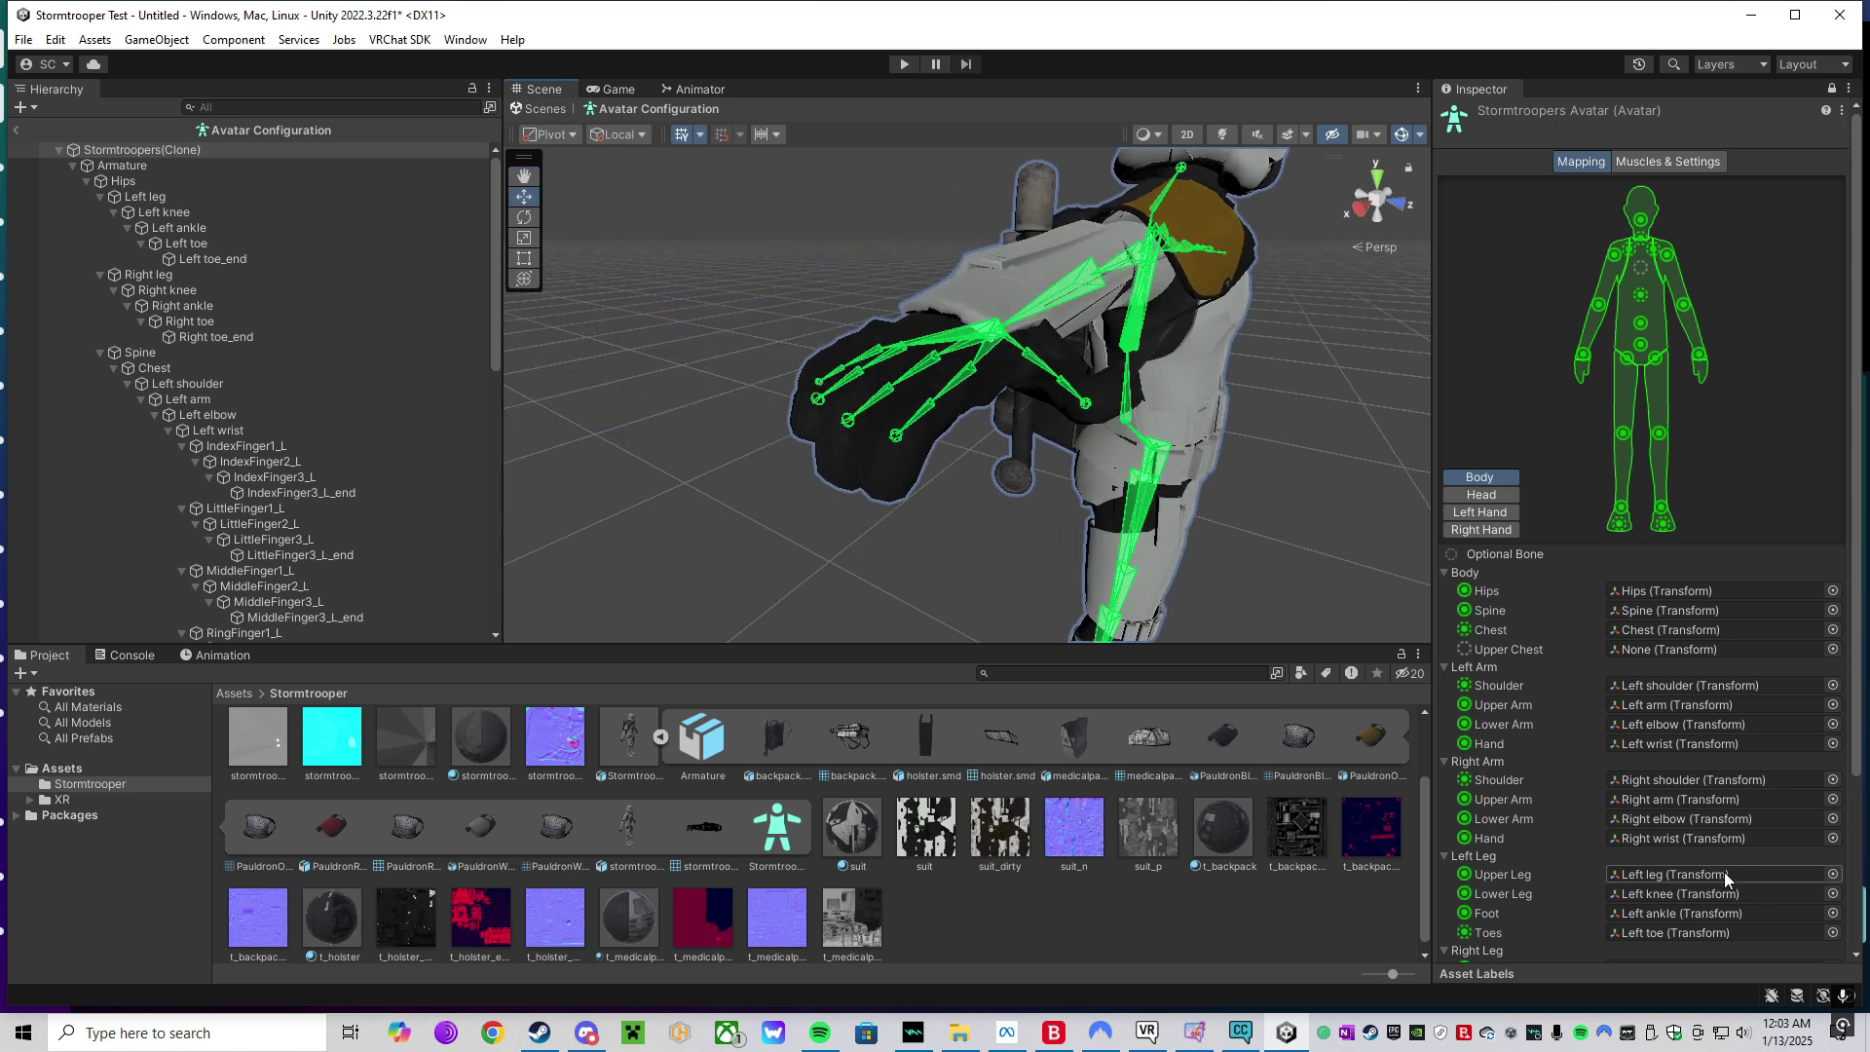
click(895, 435)
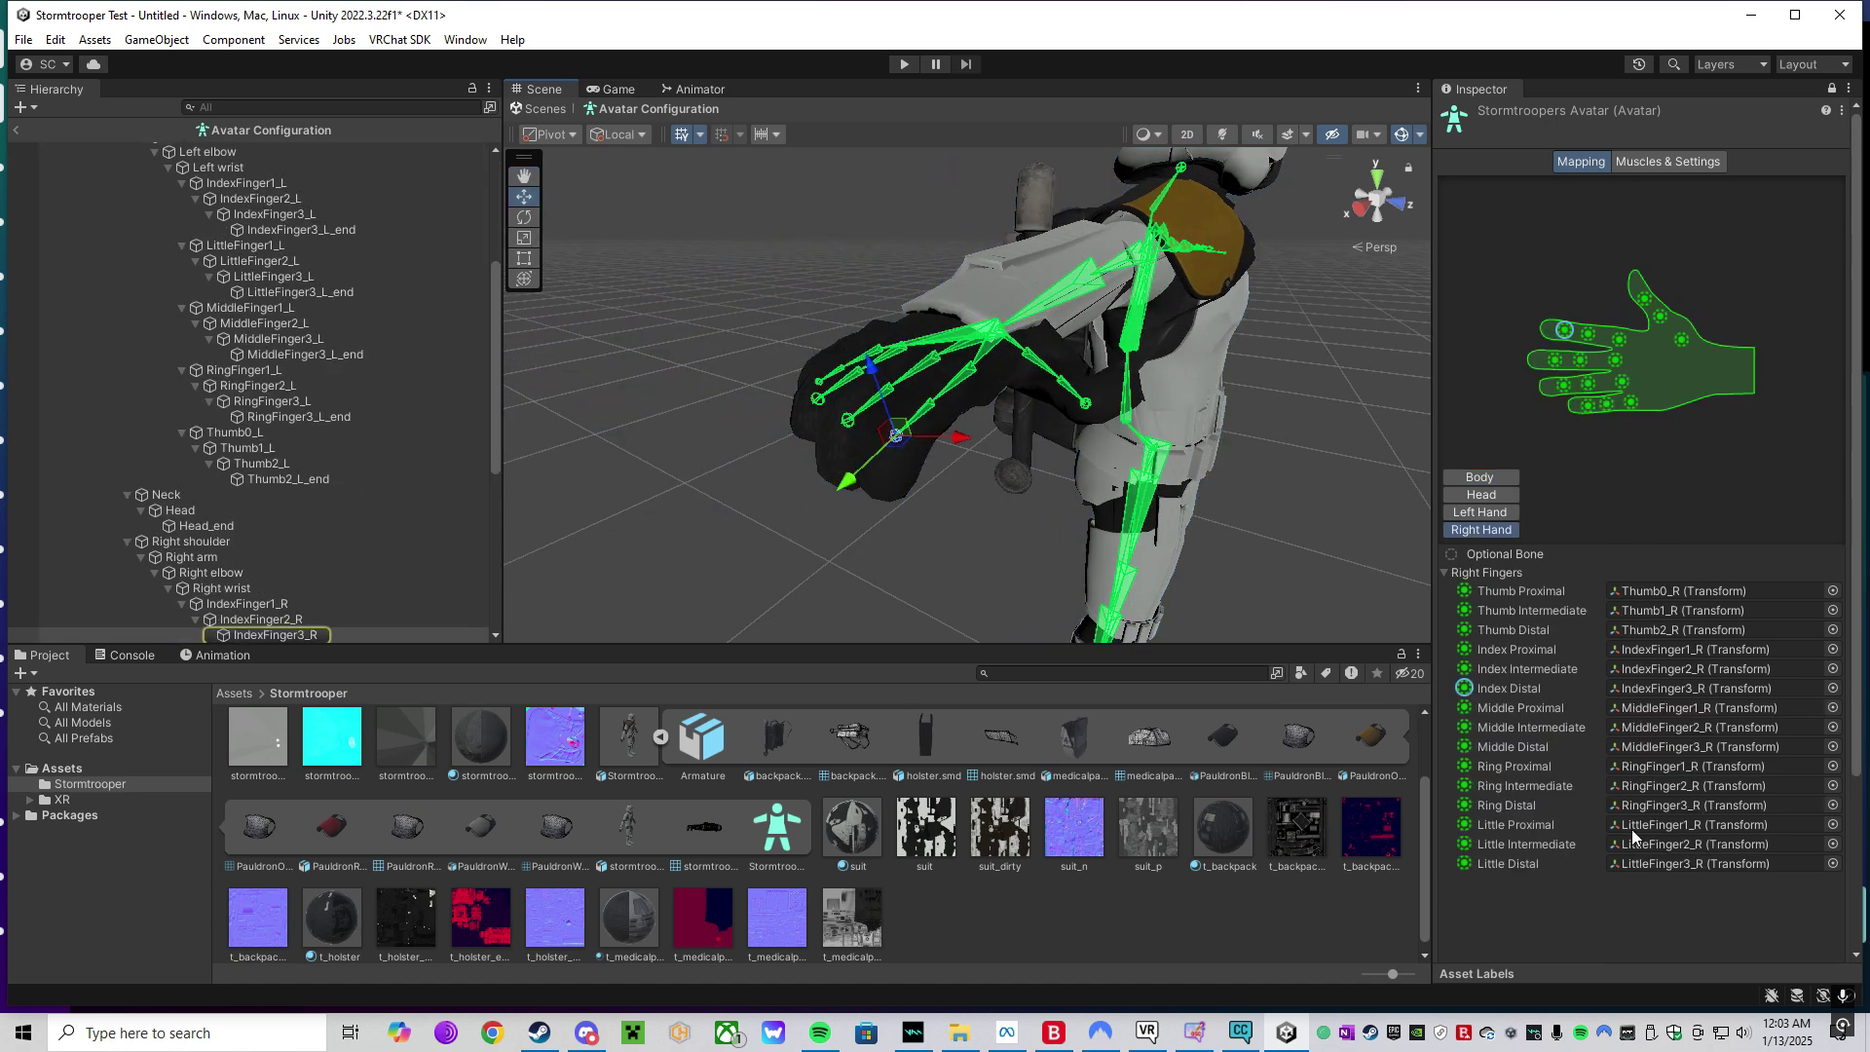
scroll(1837, 931, down, 5)
click(1819, 872)
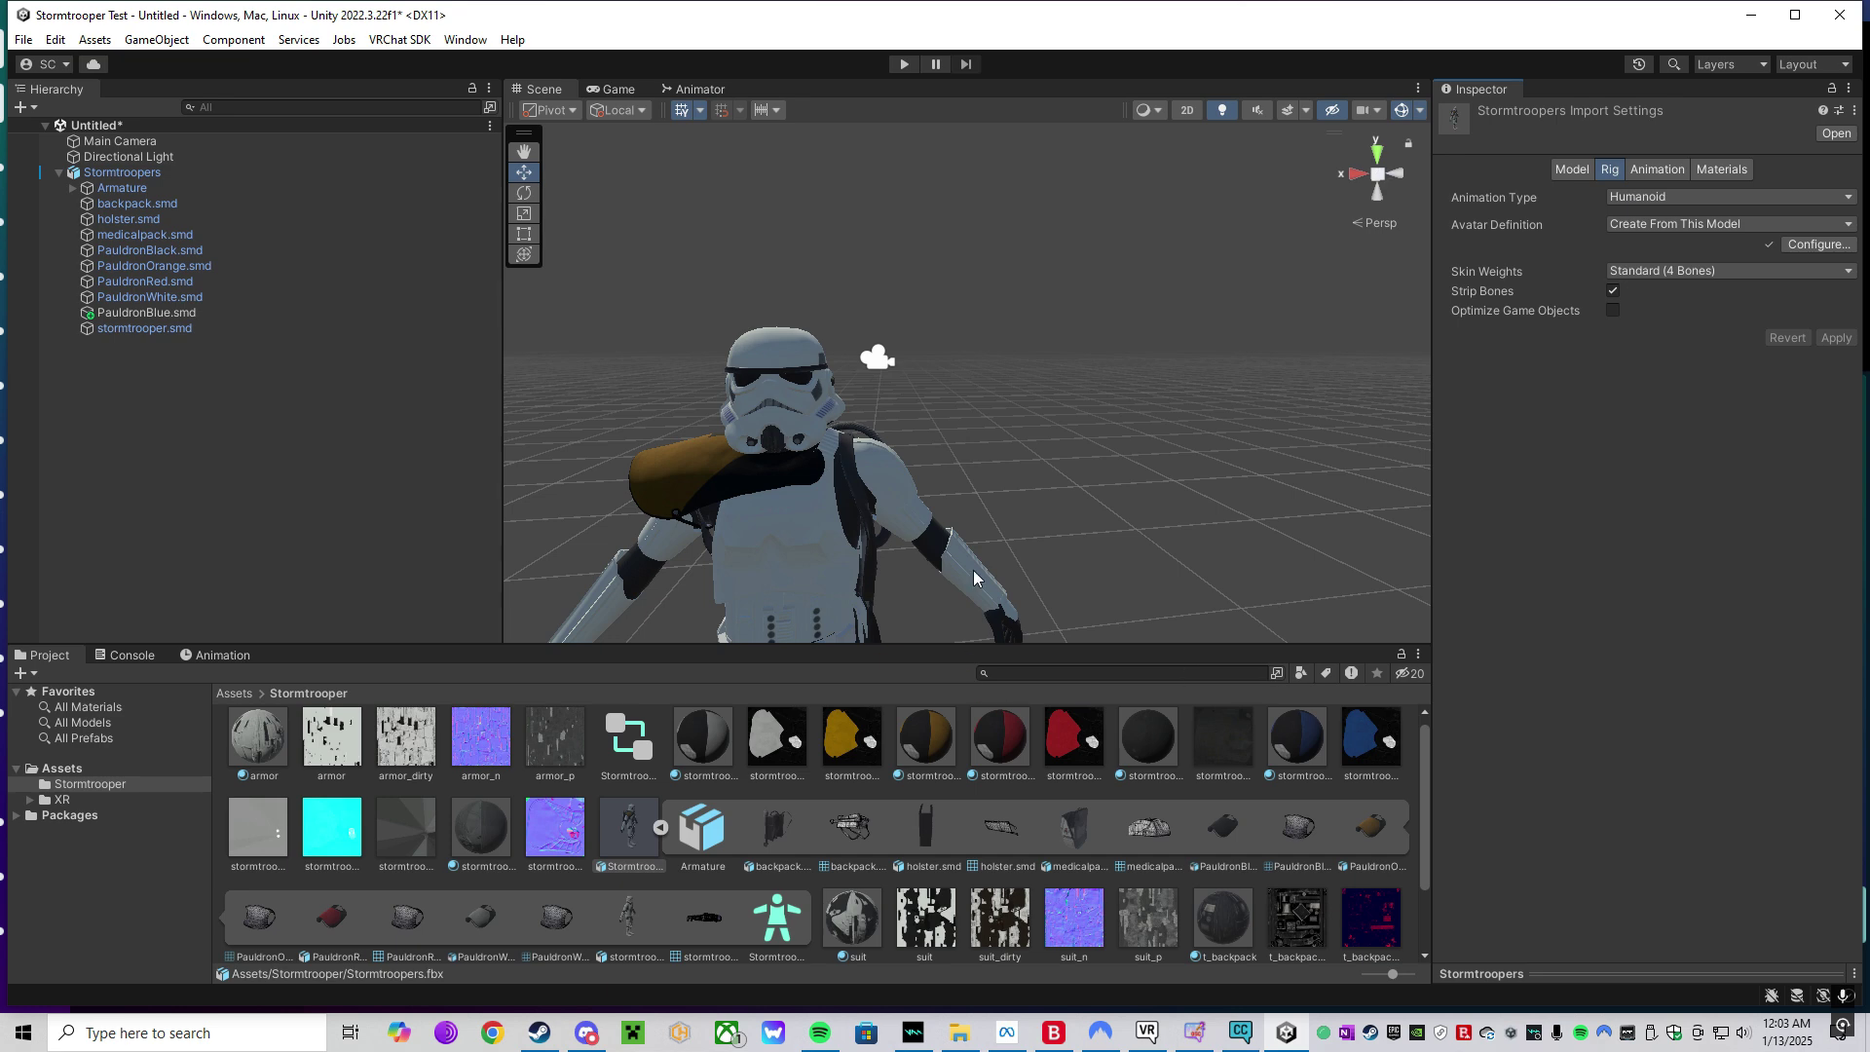
- Assign the Stormtrooper FX controller to the Animator component of the Stormtroopers object
click(357, 174)
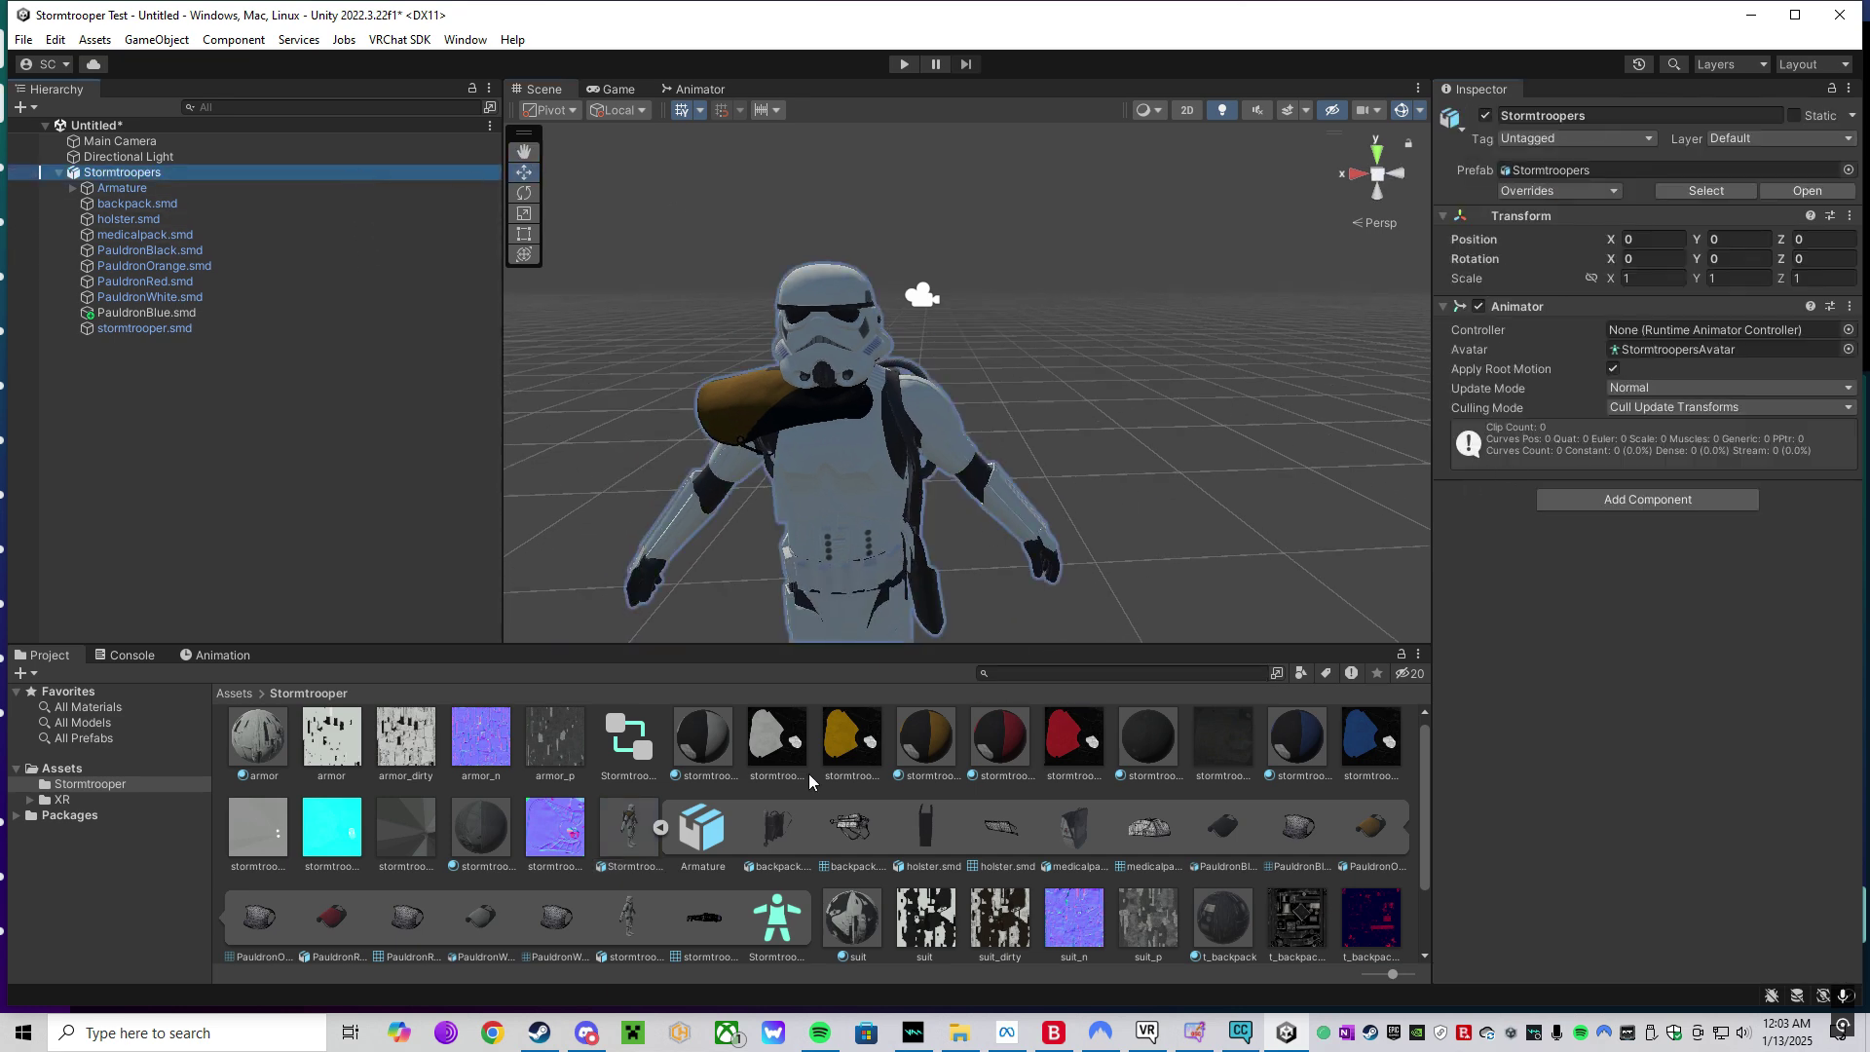
drag(645, 740, 1629, 331)
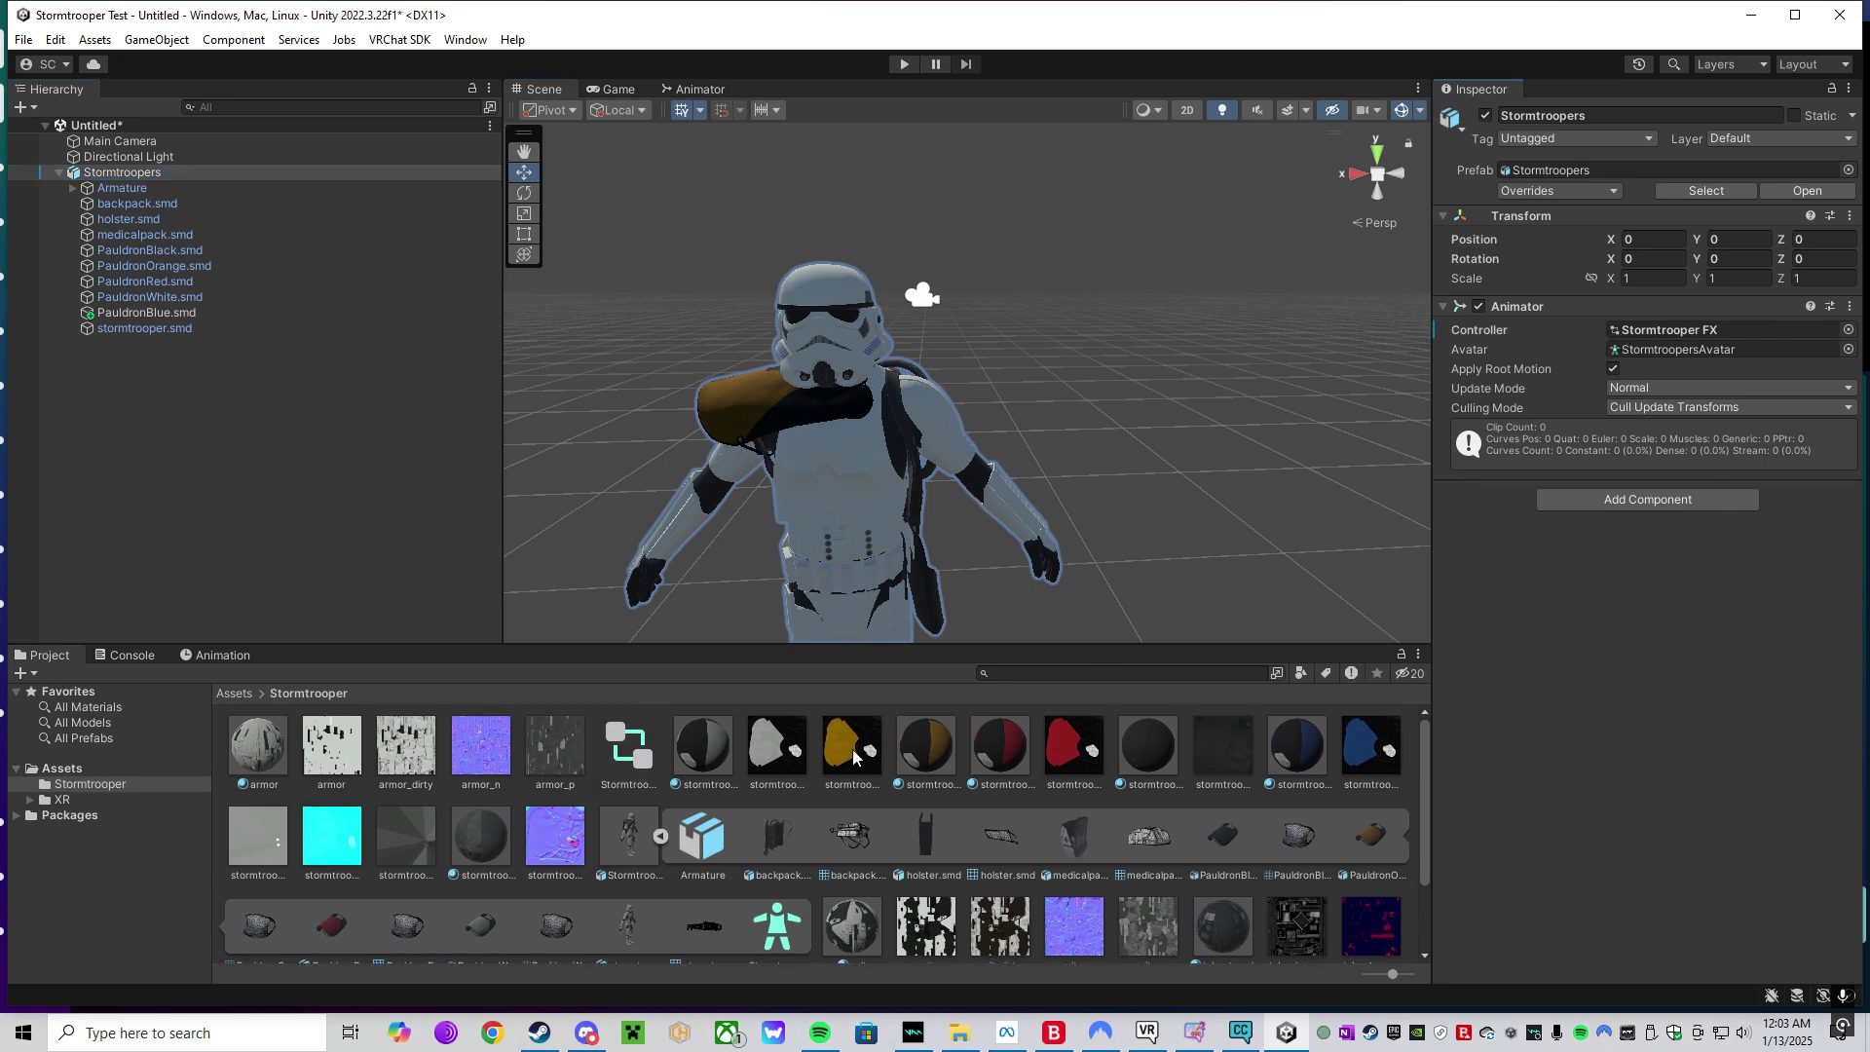
click(661, 836)
- Create an animation clip named Holster On in the Stormtrooper folder for the Stormtroopers object
click(222, 655)
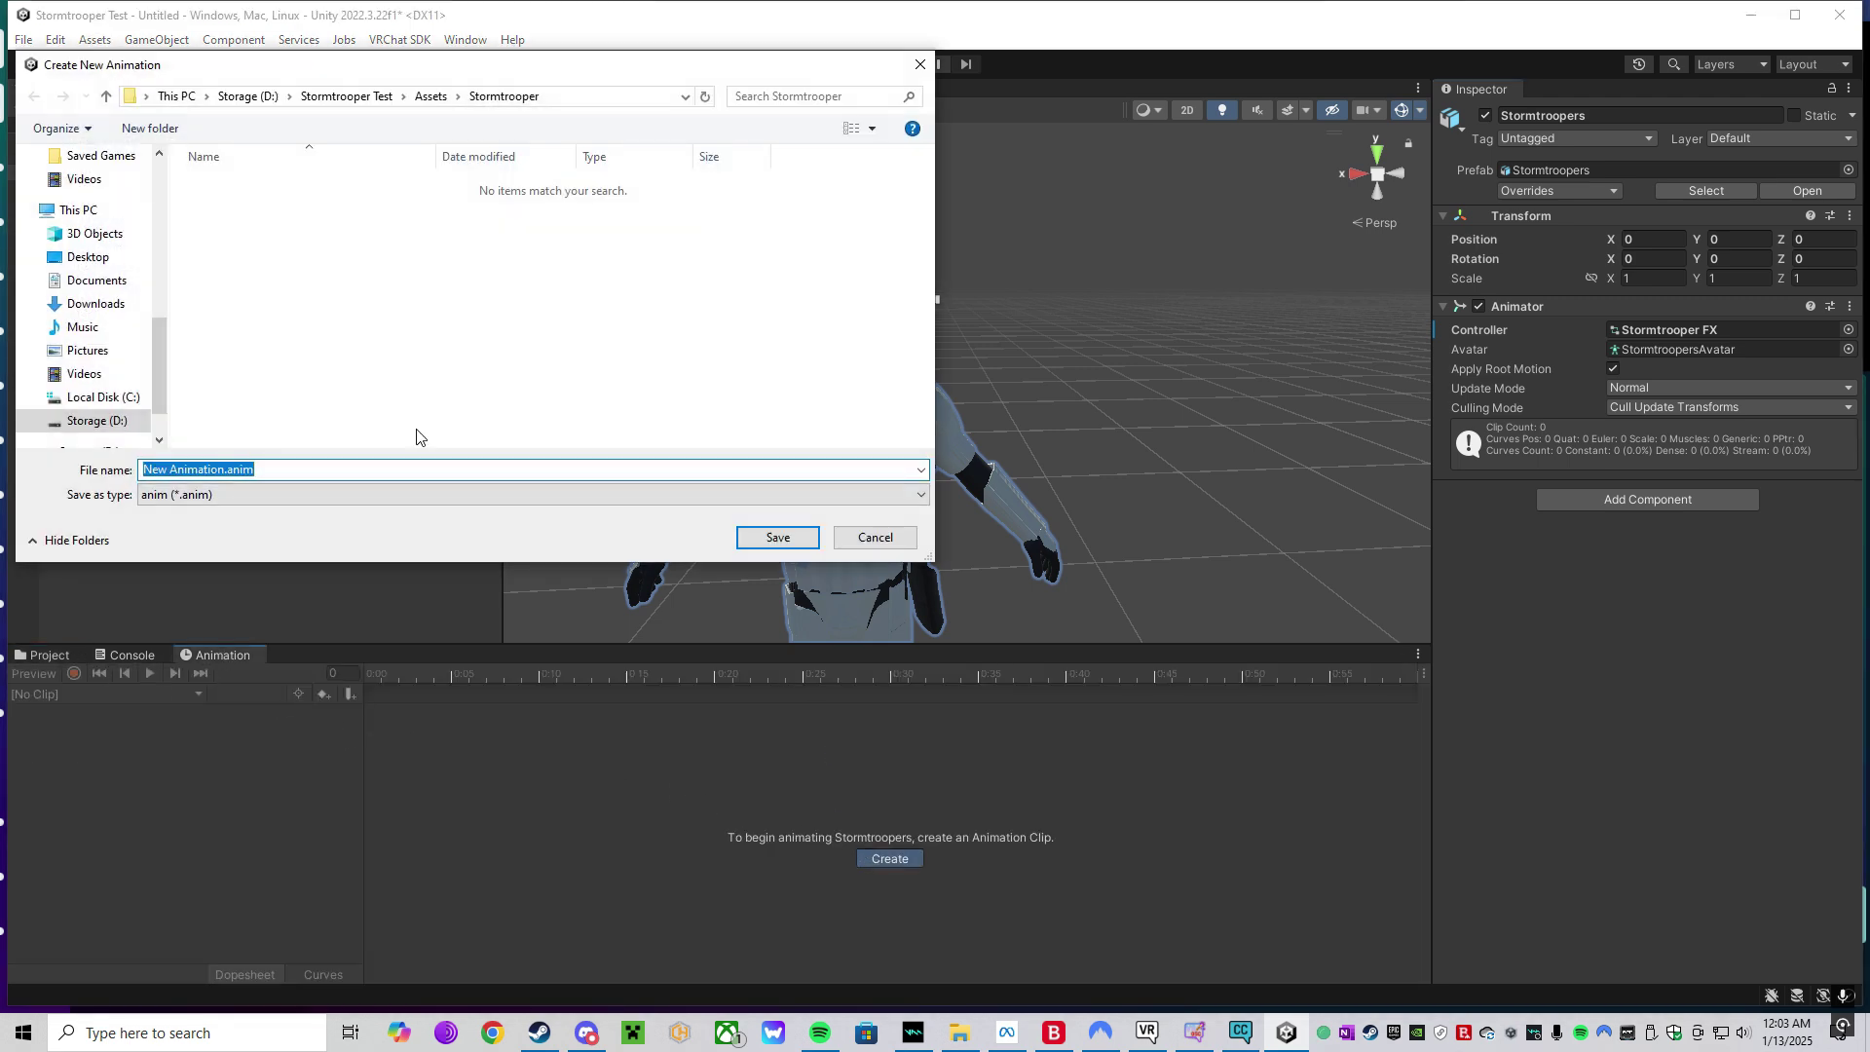
drag(437, 78, 683, 160)
text(Holster On)
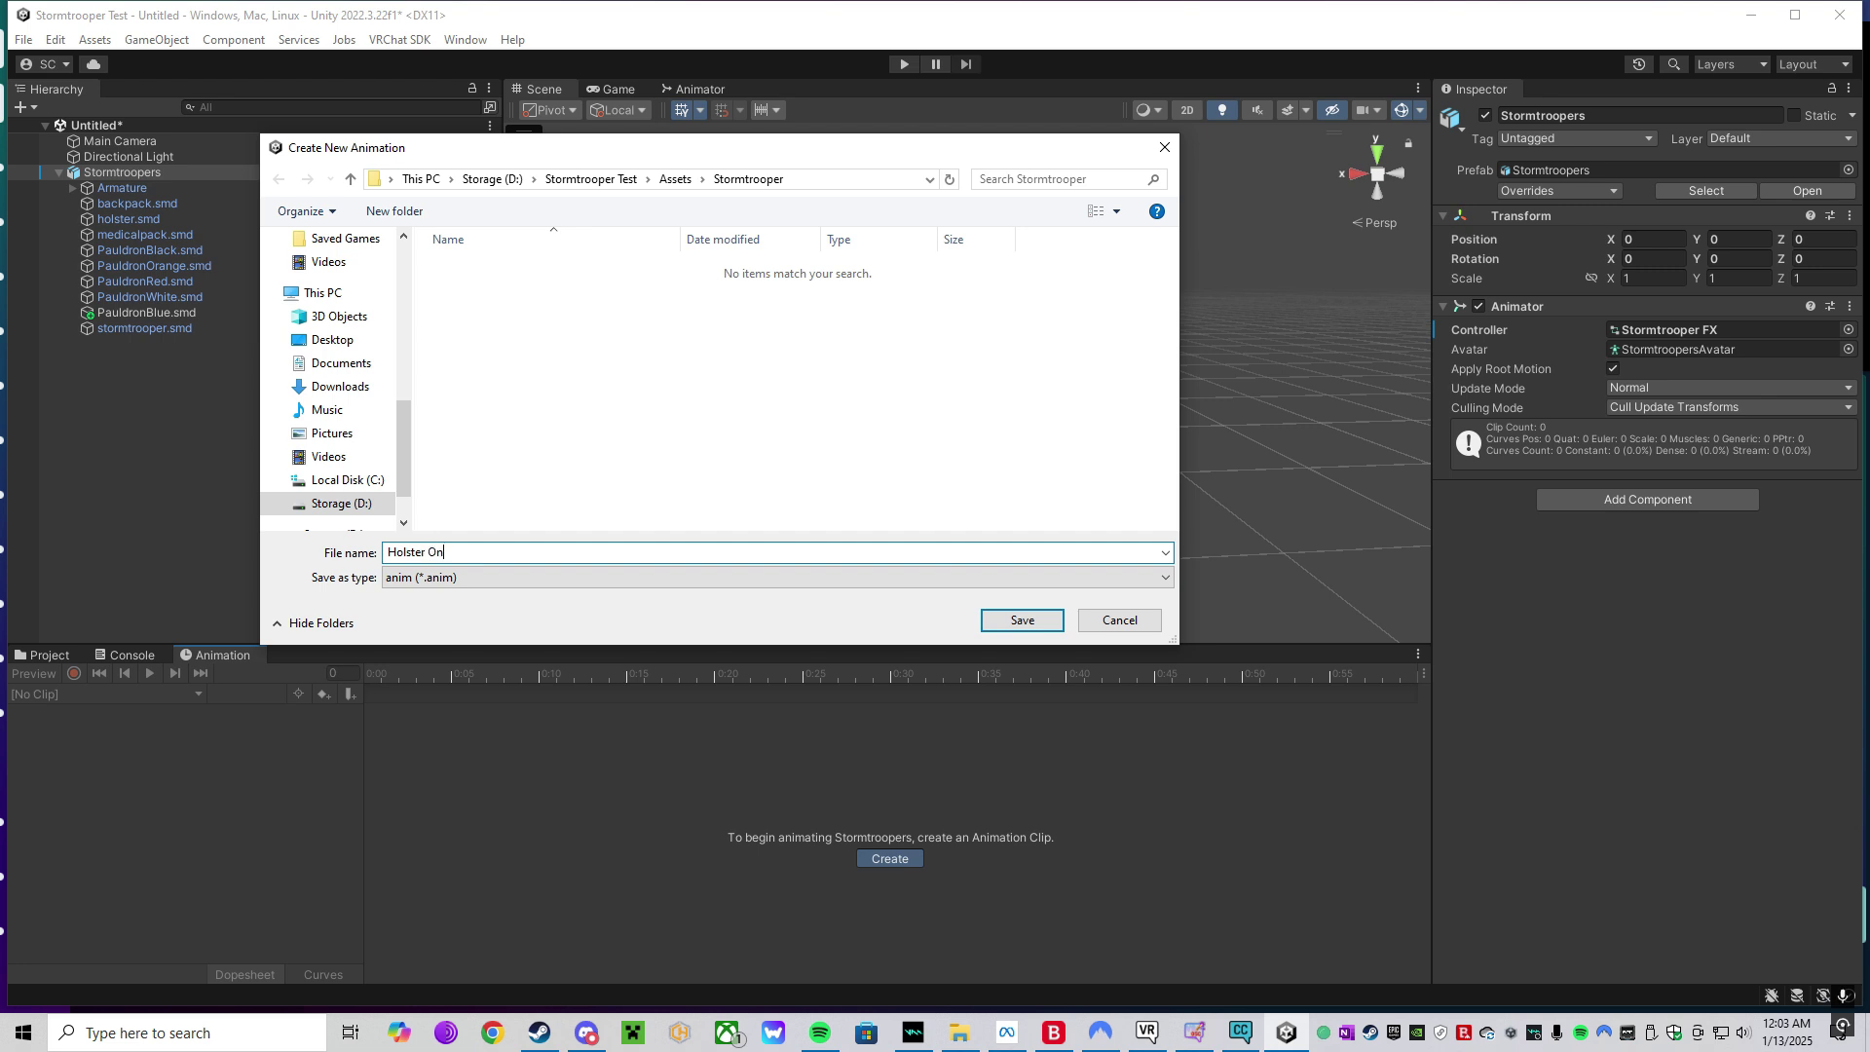
key(ctrl+a)
click(1023, 628)
- Record a keyframe in the Holster On clip with the holster.smd object active
click(76, 673)
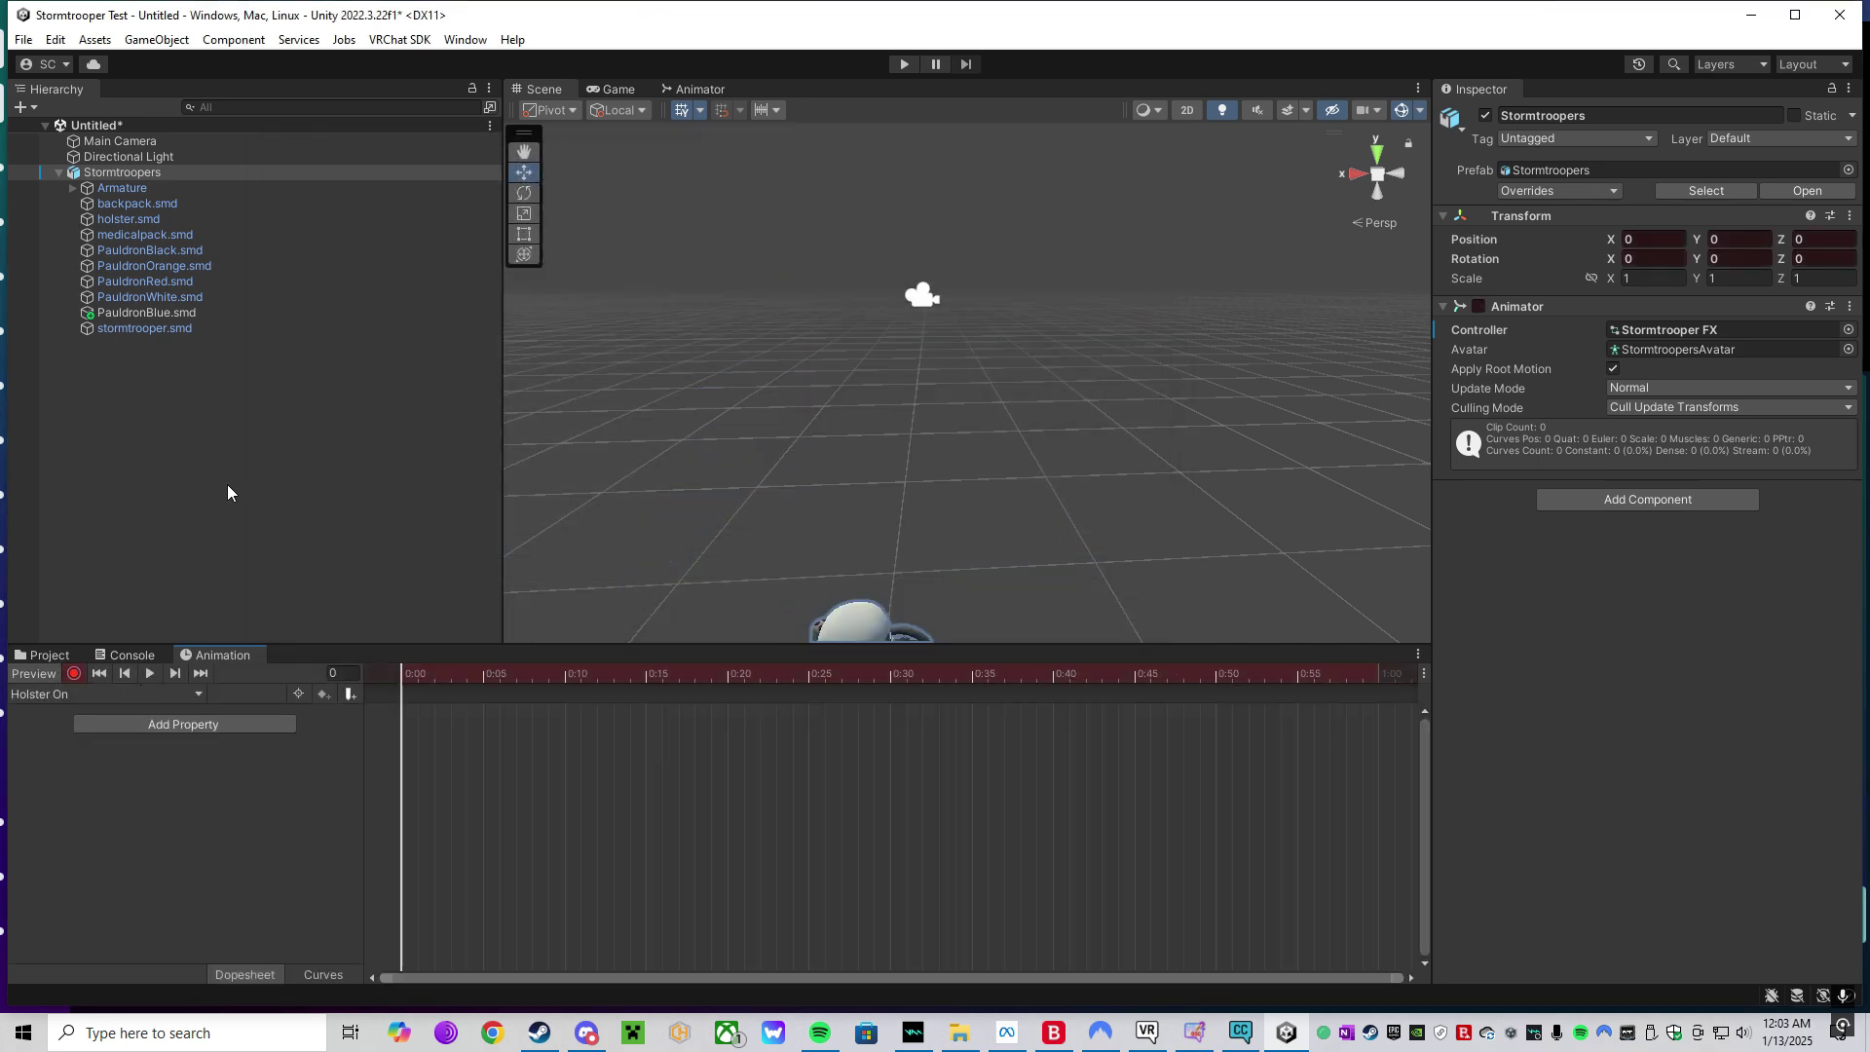
double_click(339, 218)
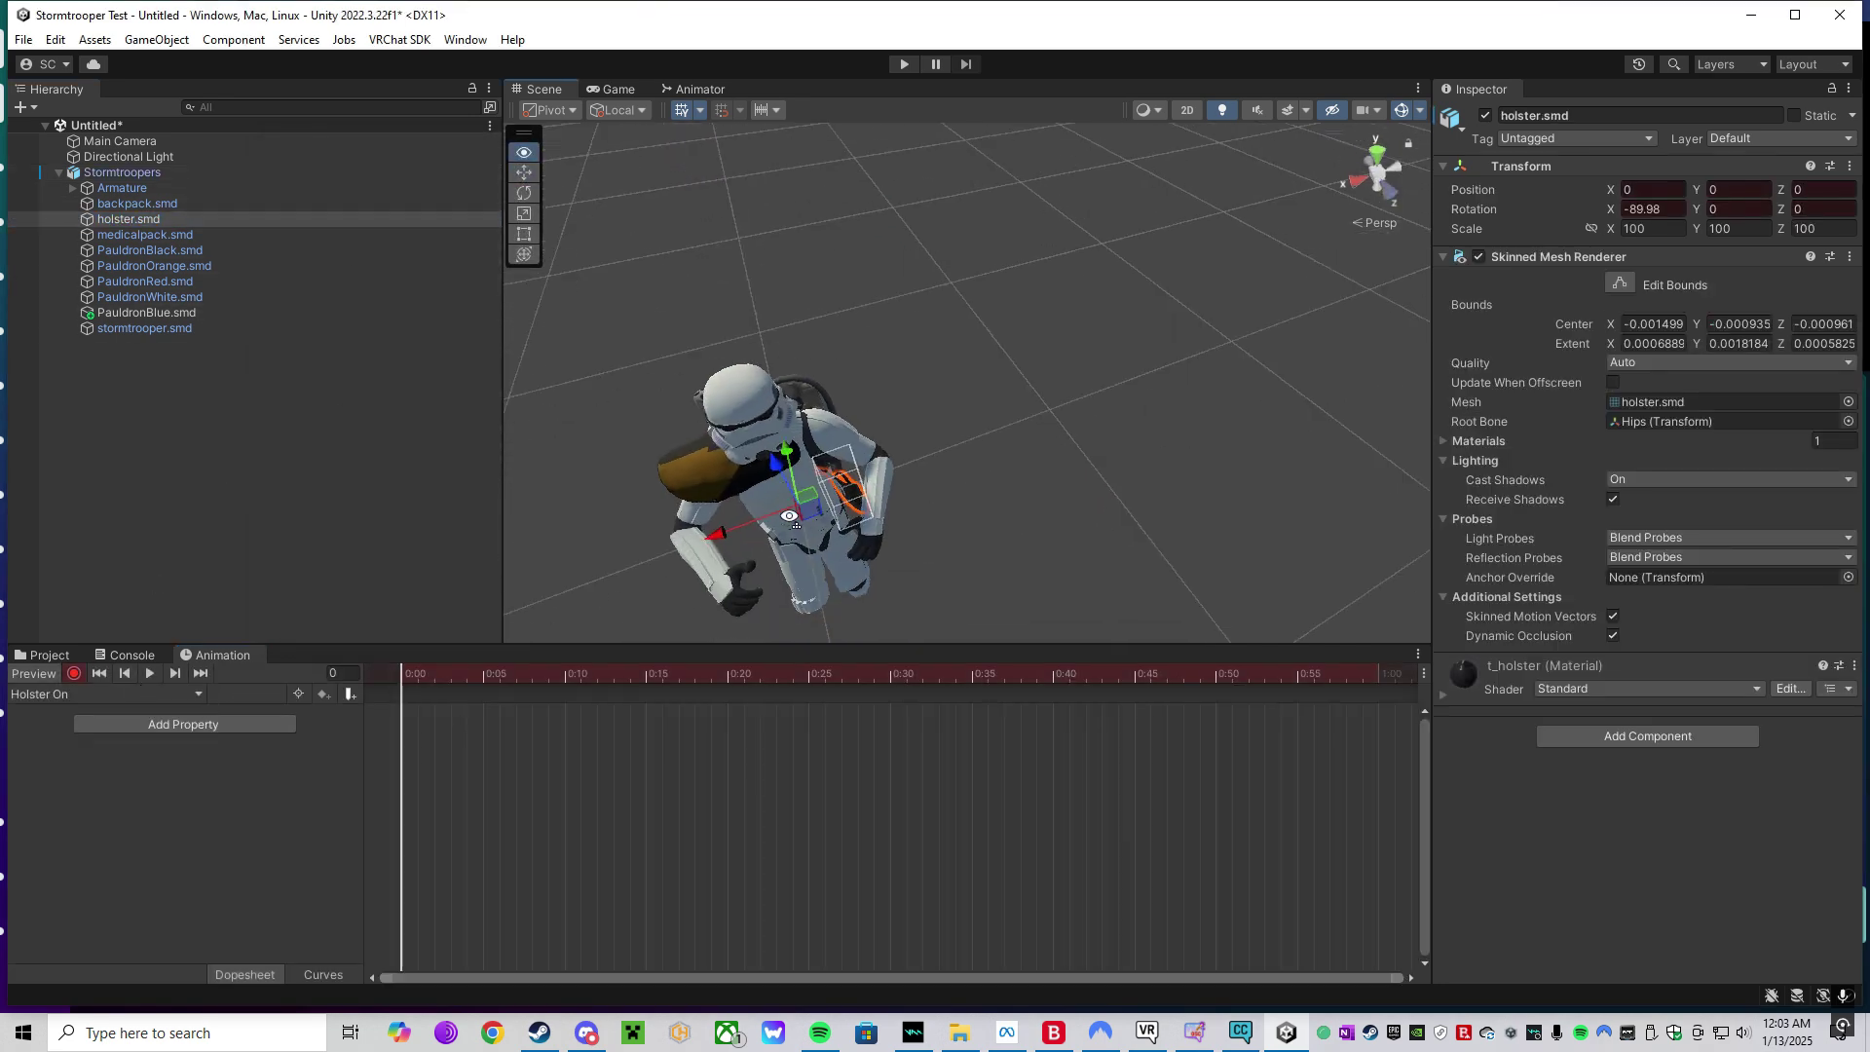
alt+drag(727, 575, 1037, 407)
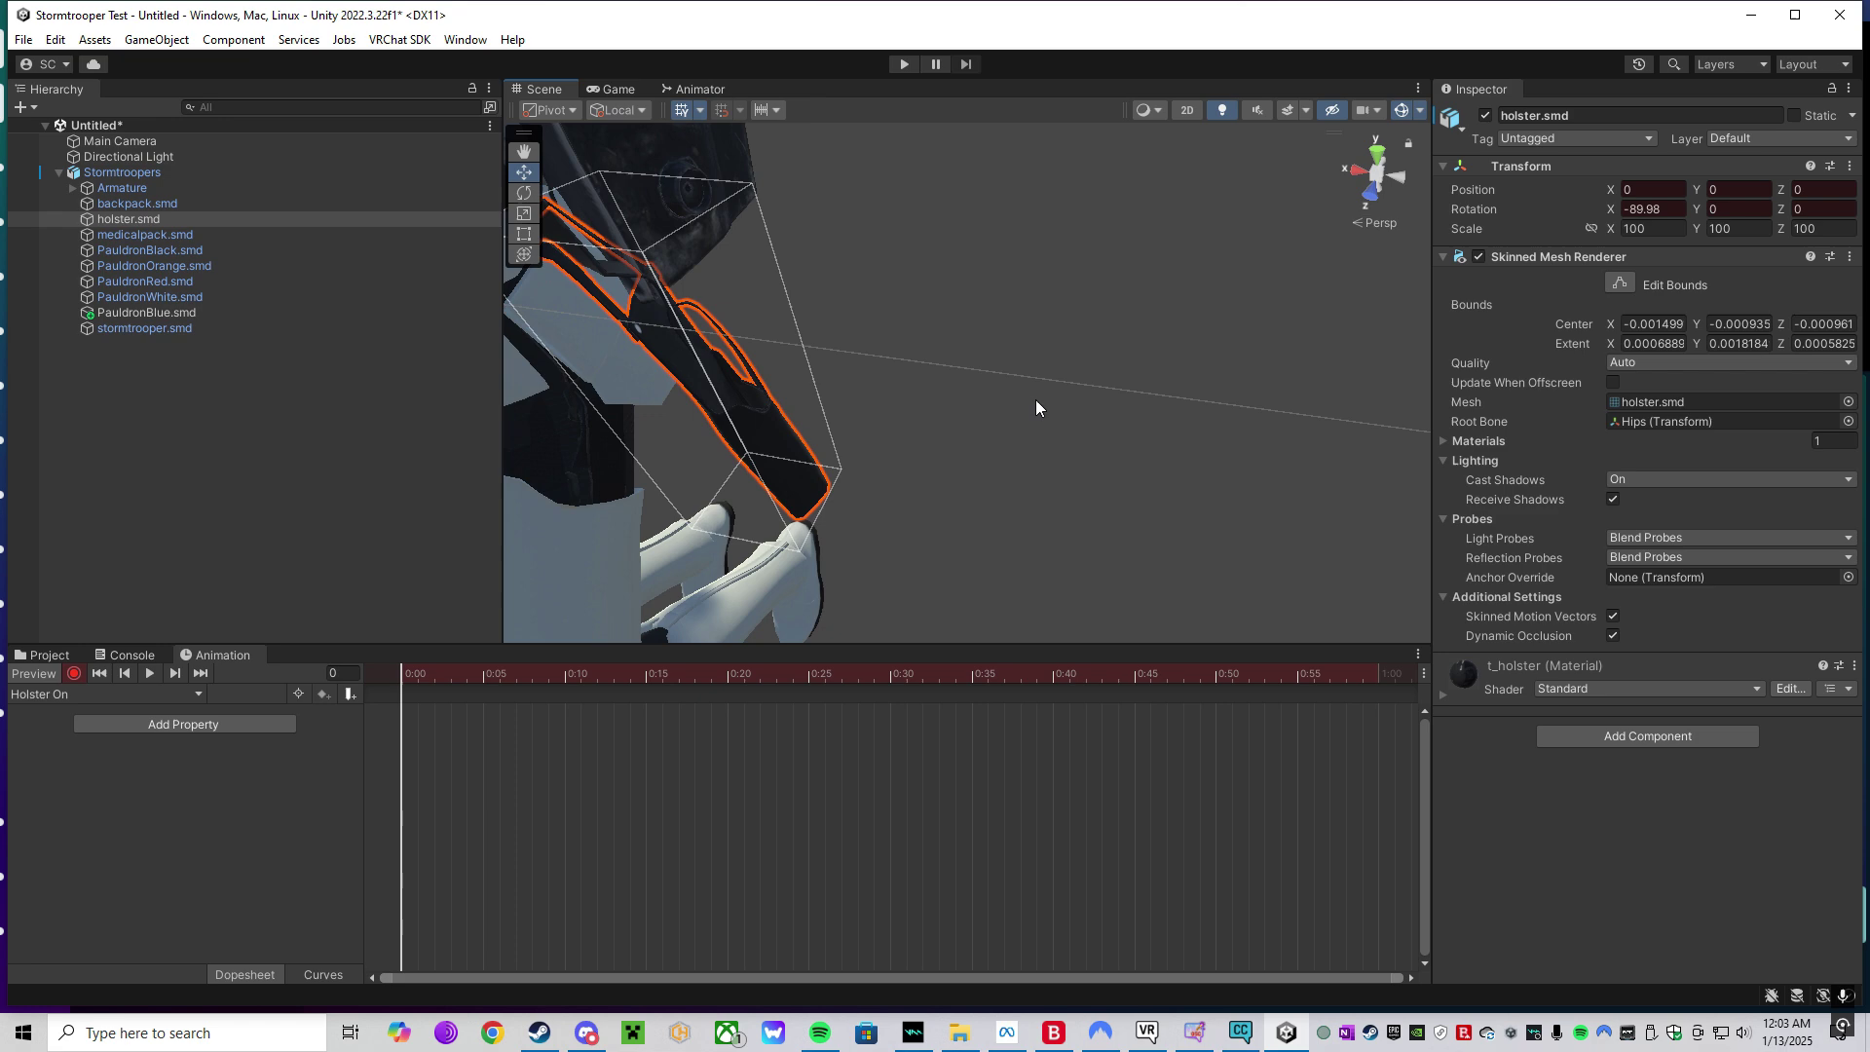
double_click(1485, 116)
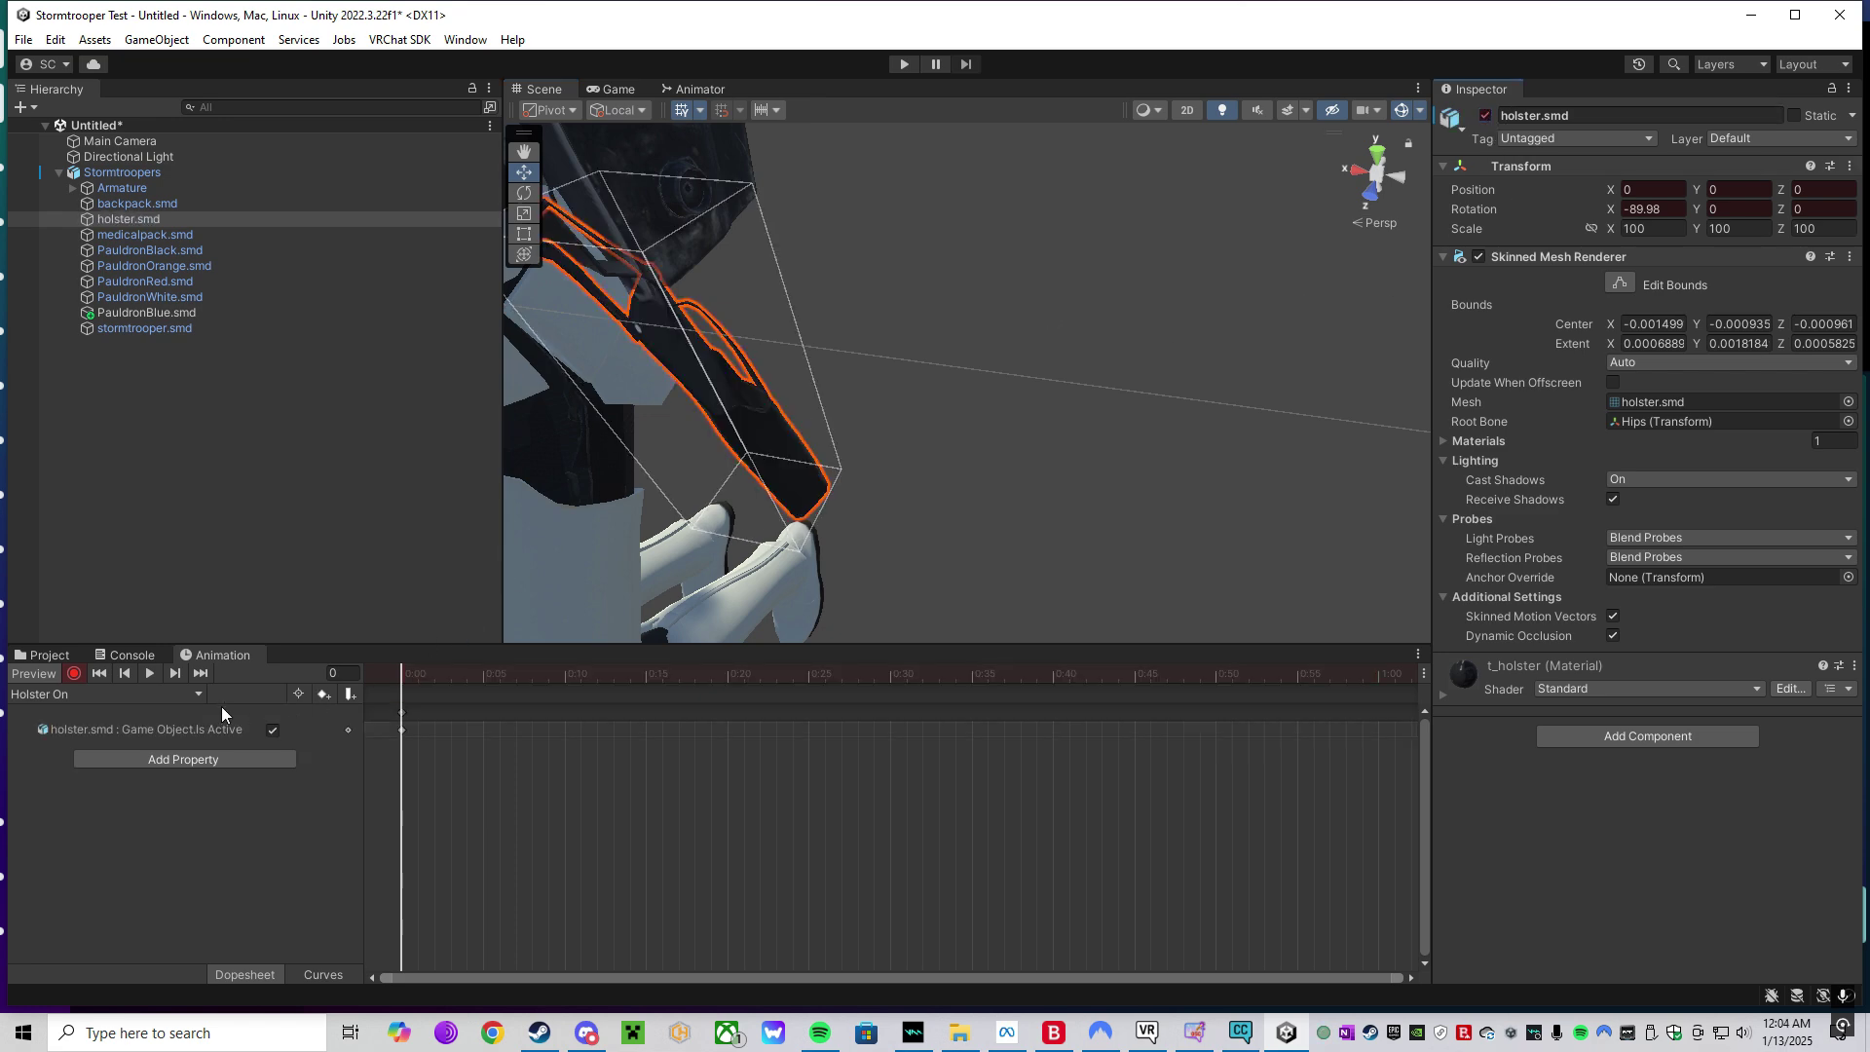
- Create a second clip named Holster Off and record the holster.smd object as inactive in it
click(194, 695)
click(173, 739)
text(Holster On)
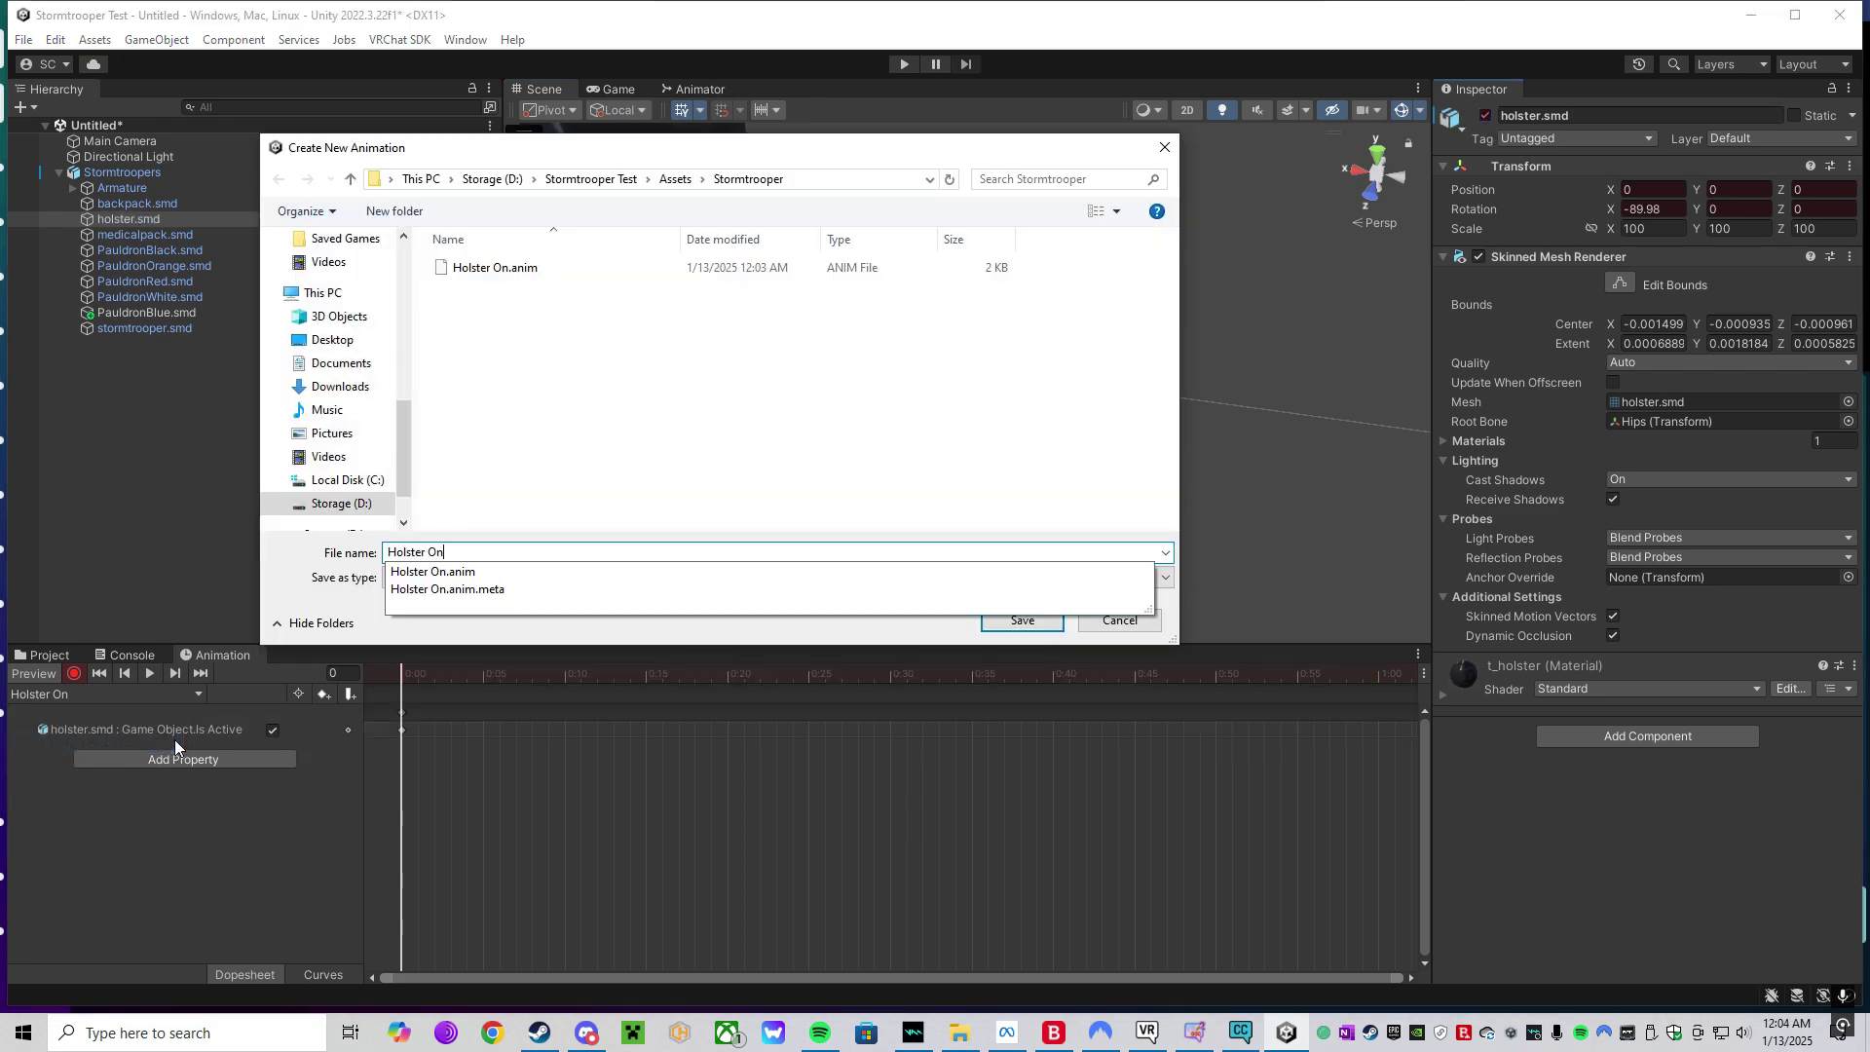
key(BackSpace)
text(ff)
key(Return)
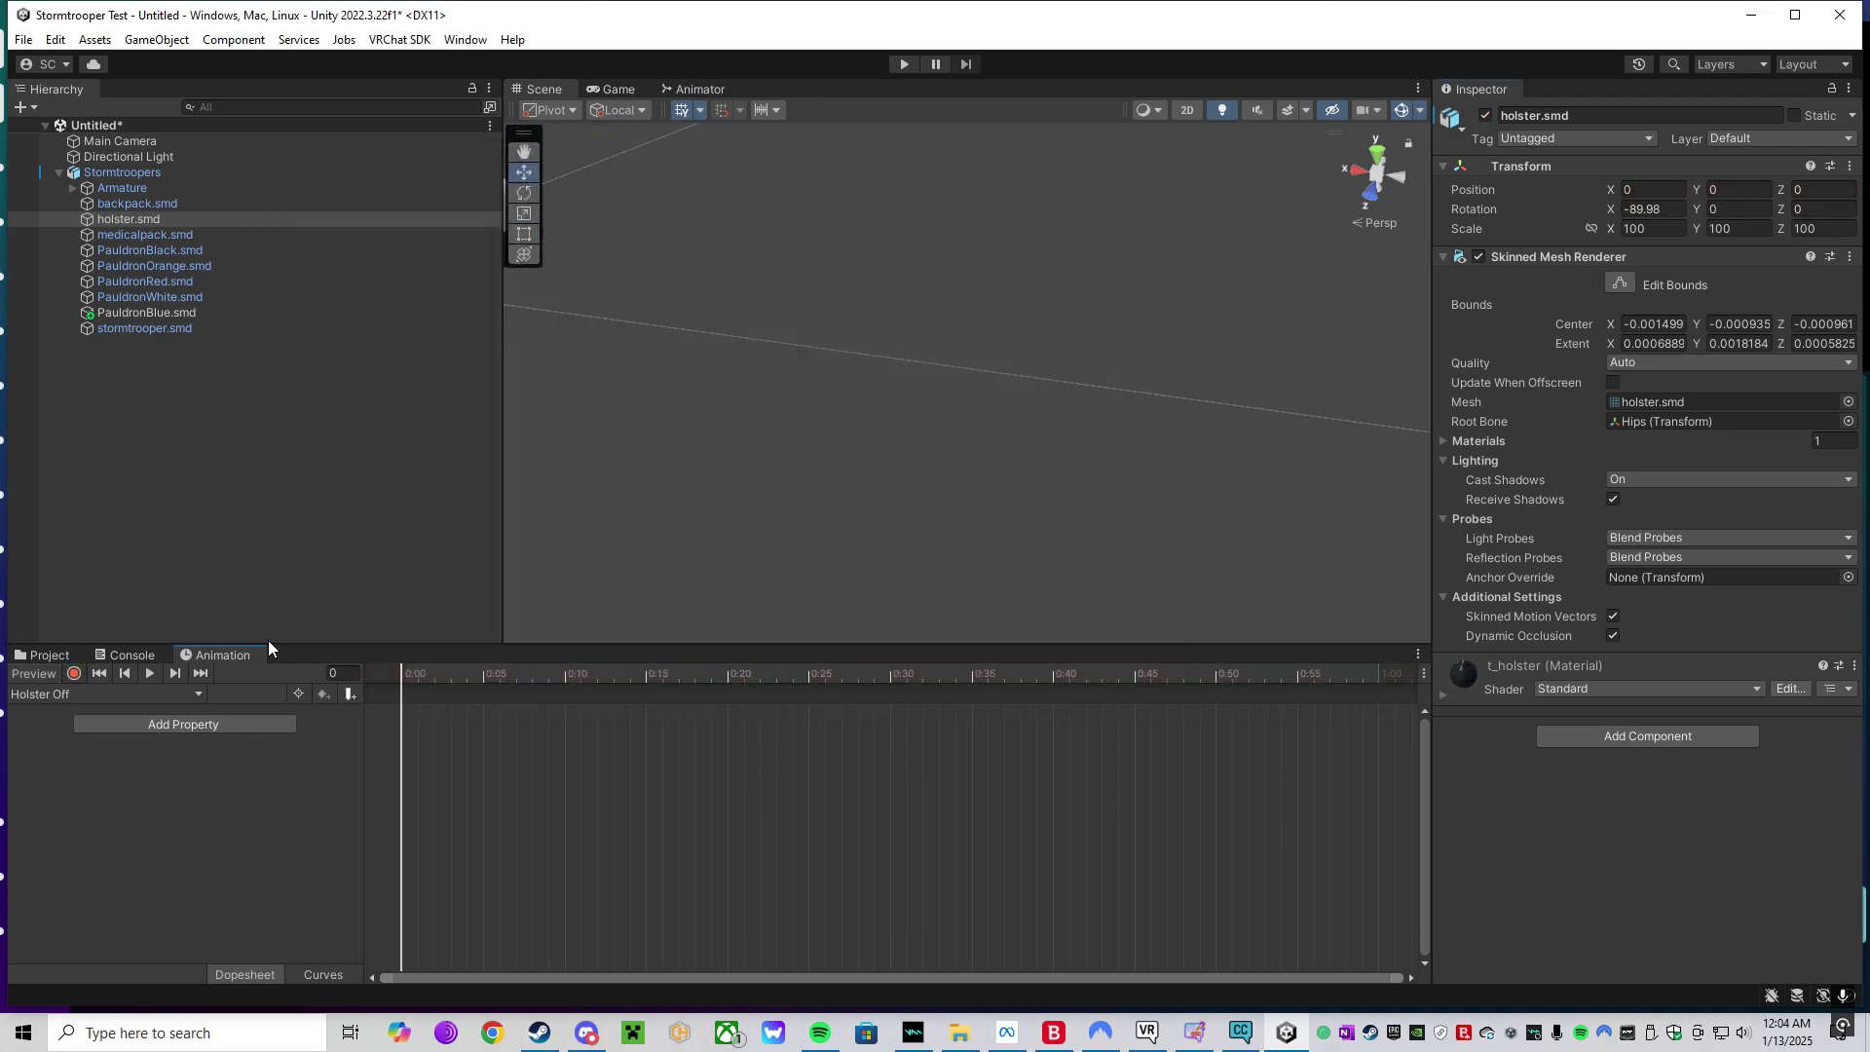
click(75, 674)
click(1485, 116)
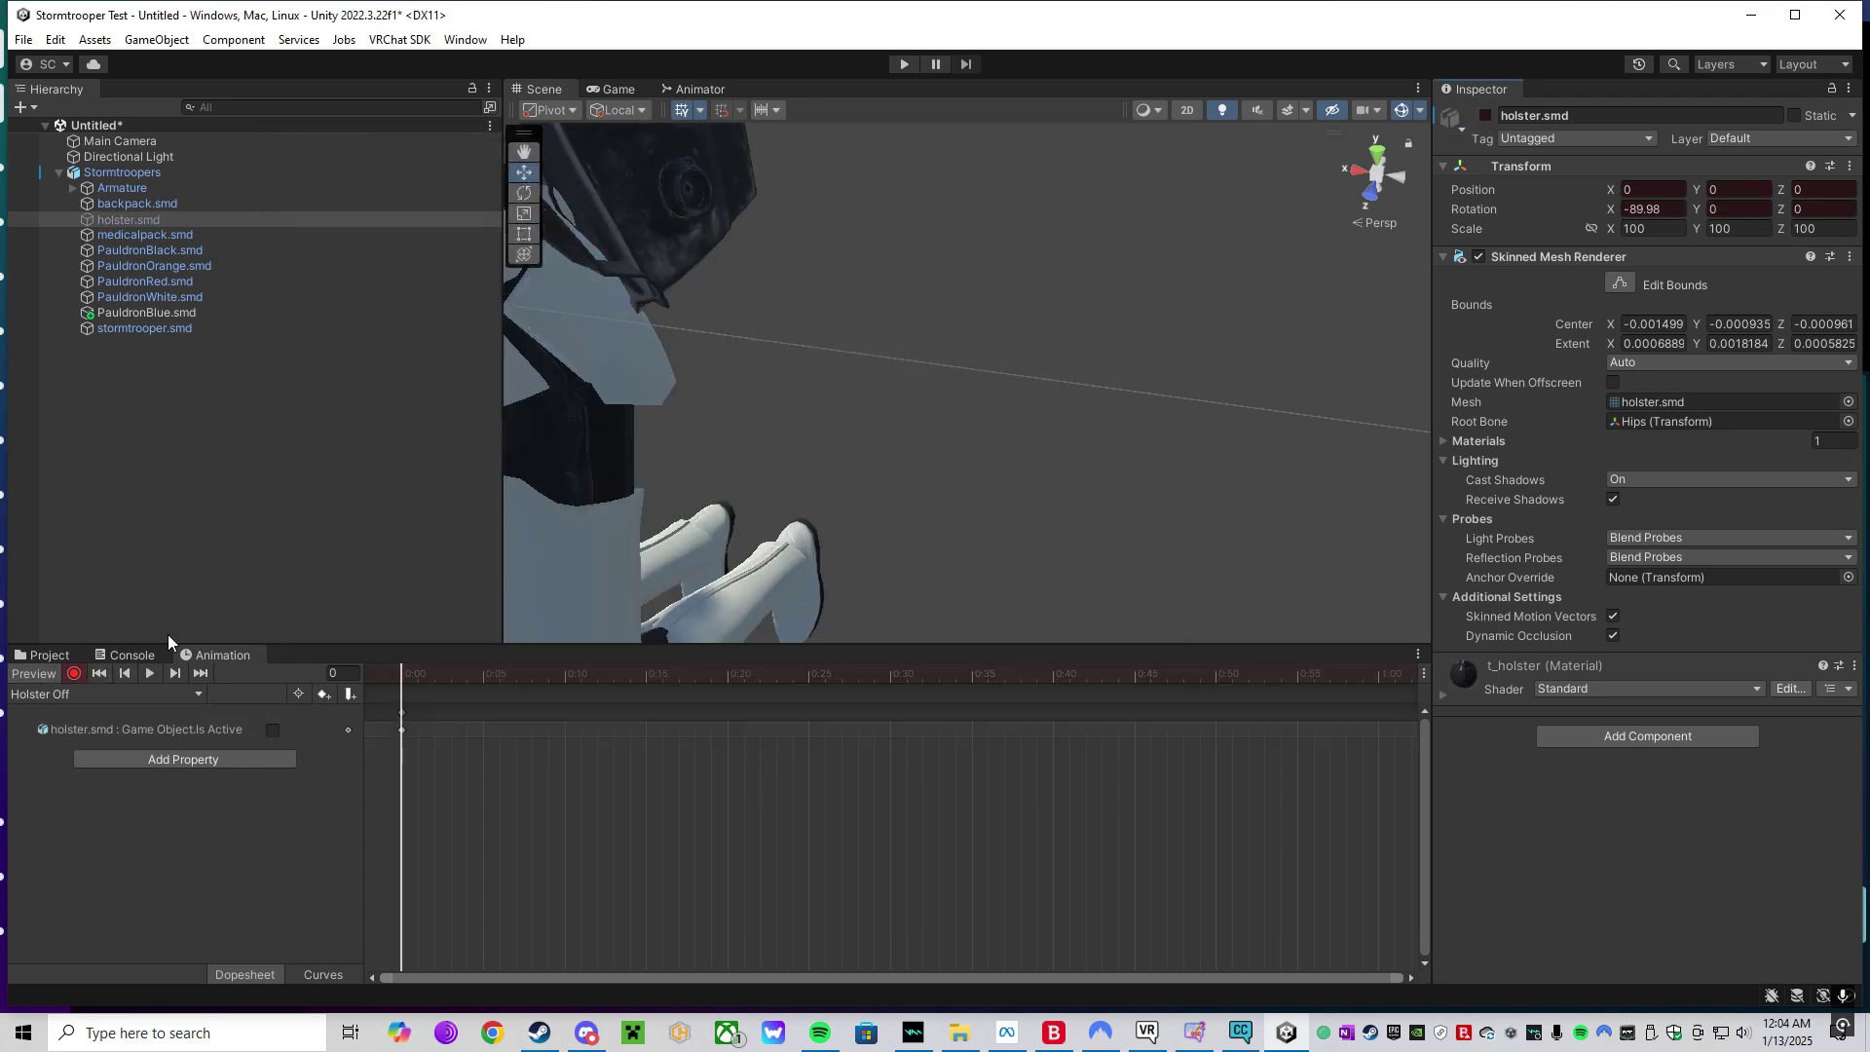
- Open the Stormtrooper FX controller and delete the Holster On and Holster Off states from its Base Layer
click(46, 654)
key(f)
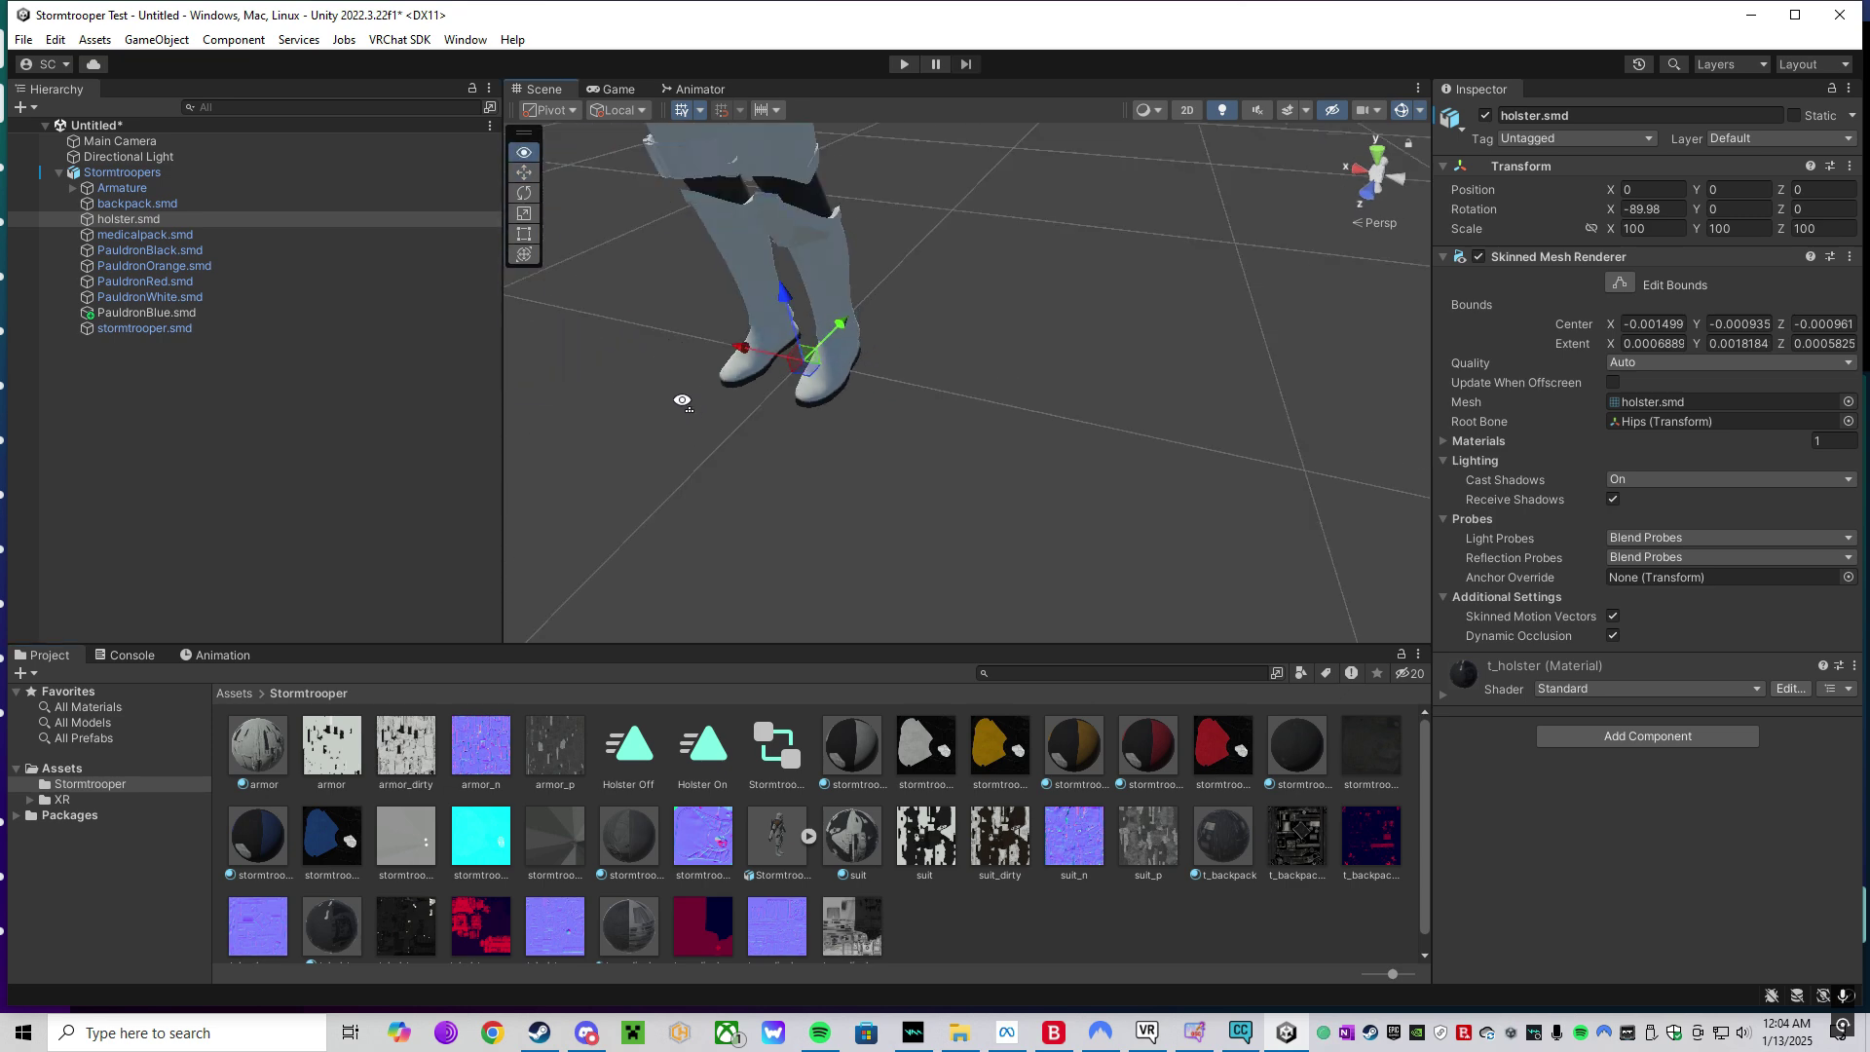
double_click(776, 740)
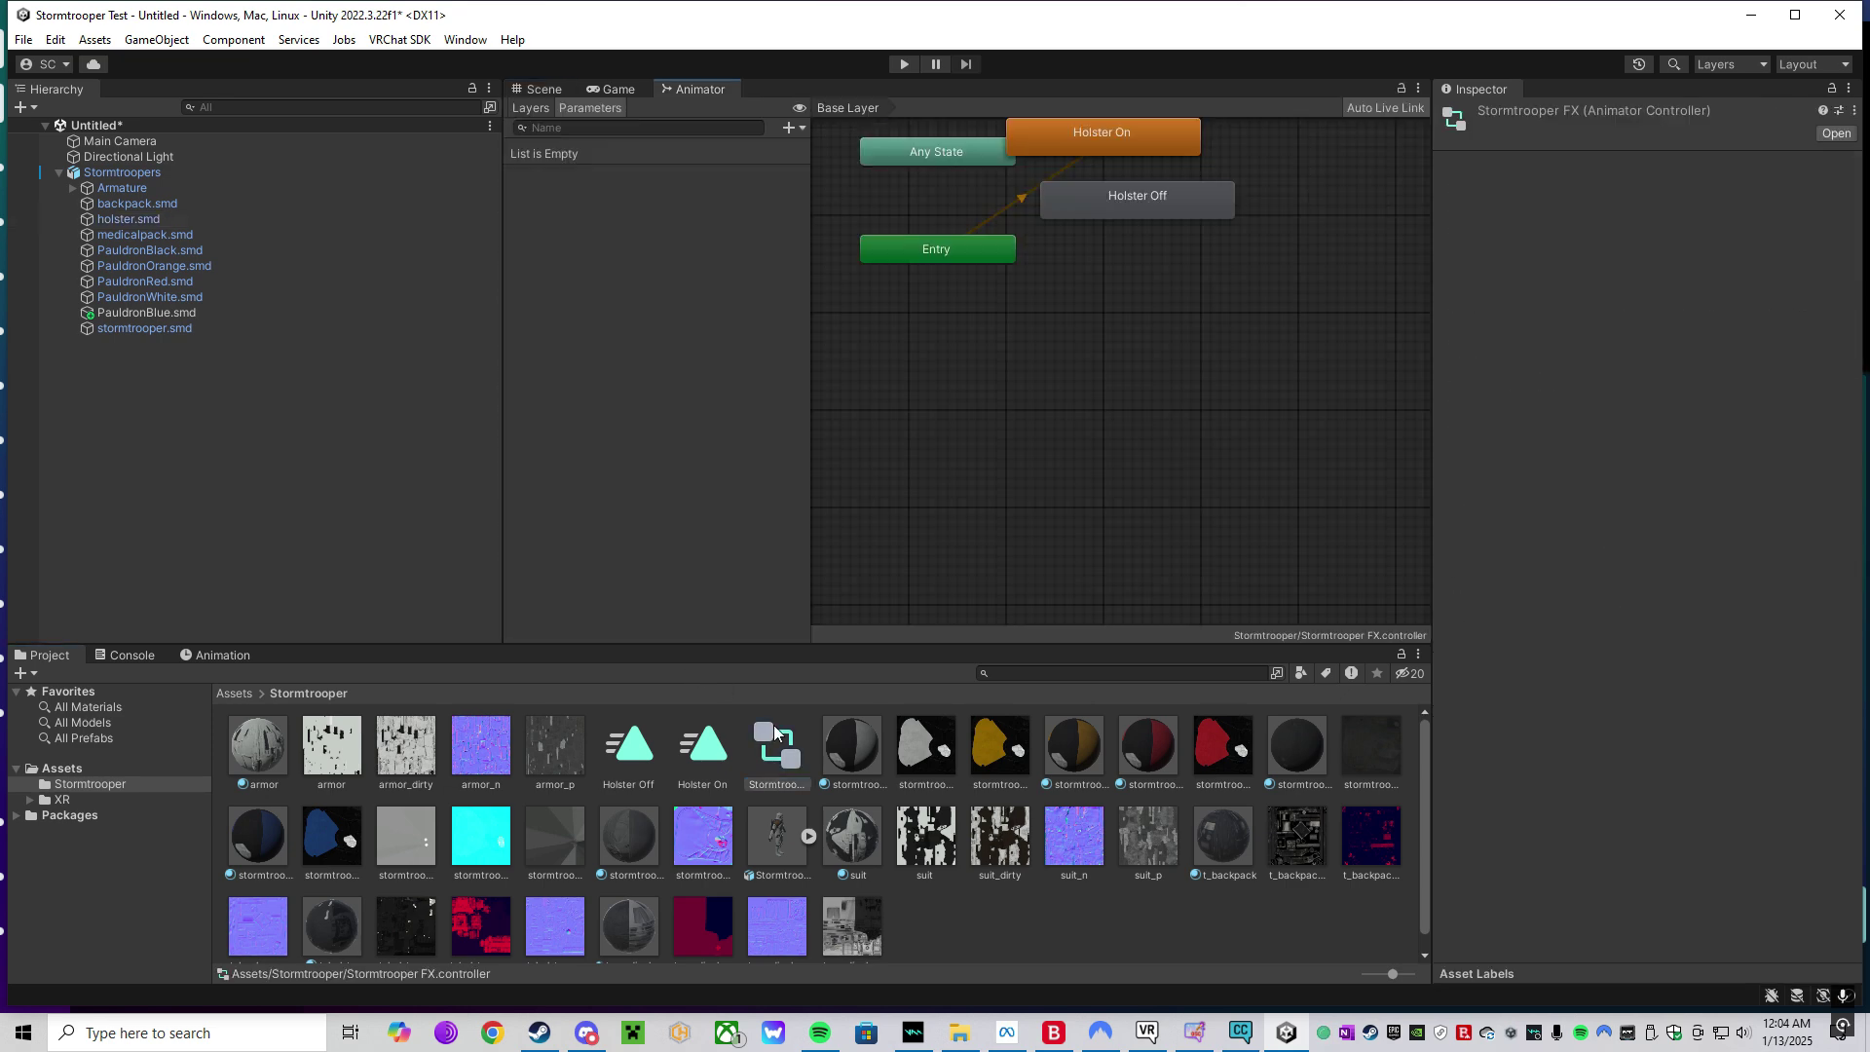
click(533, 109)
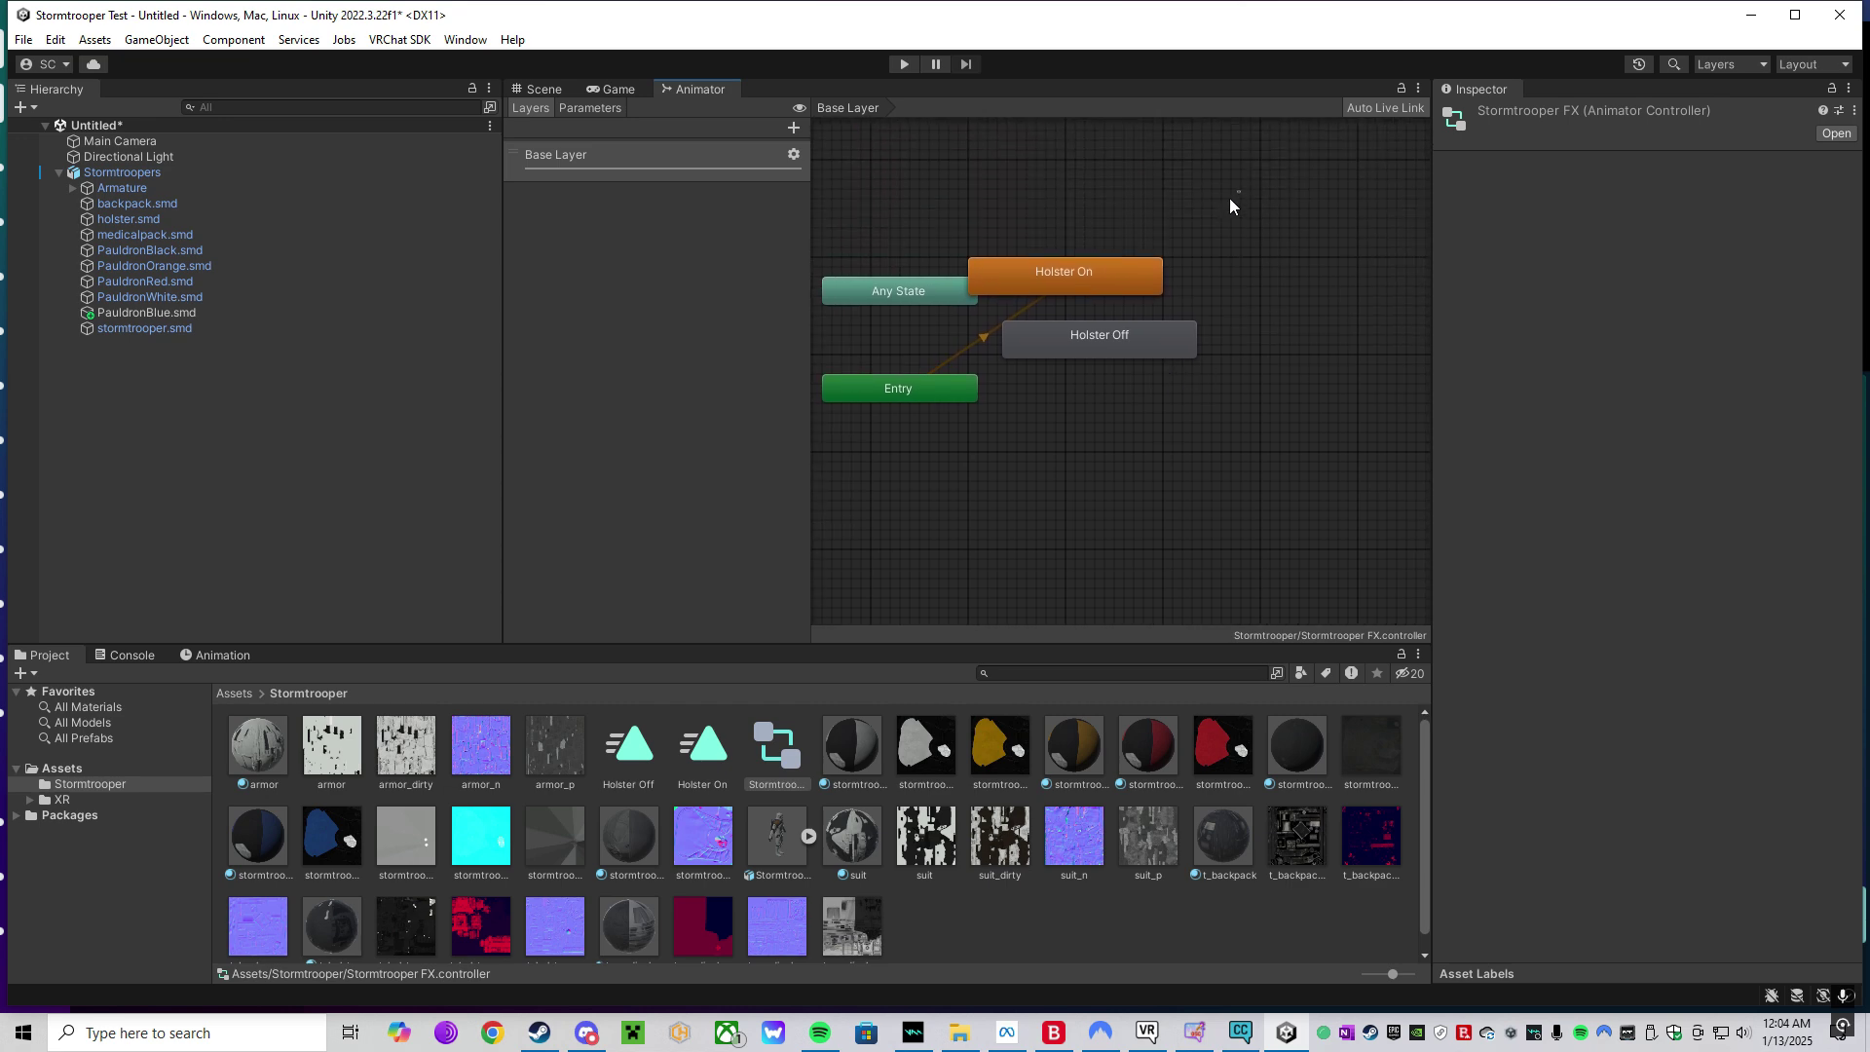
drag(1230, 199, 1121, 331)
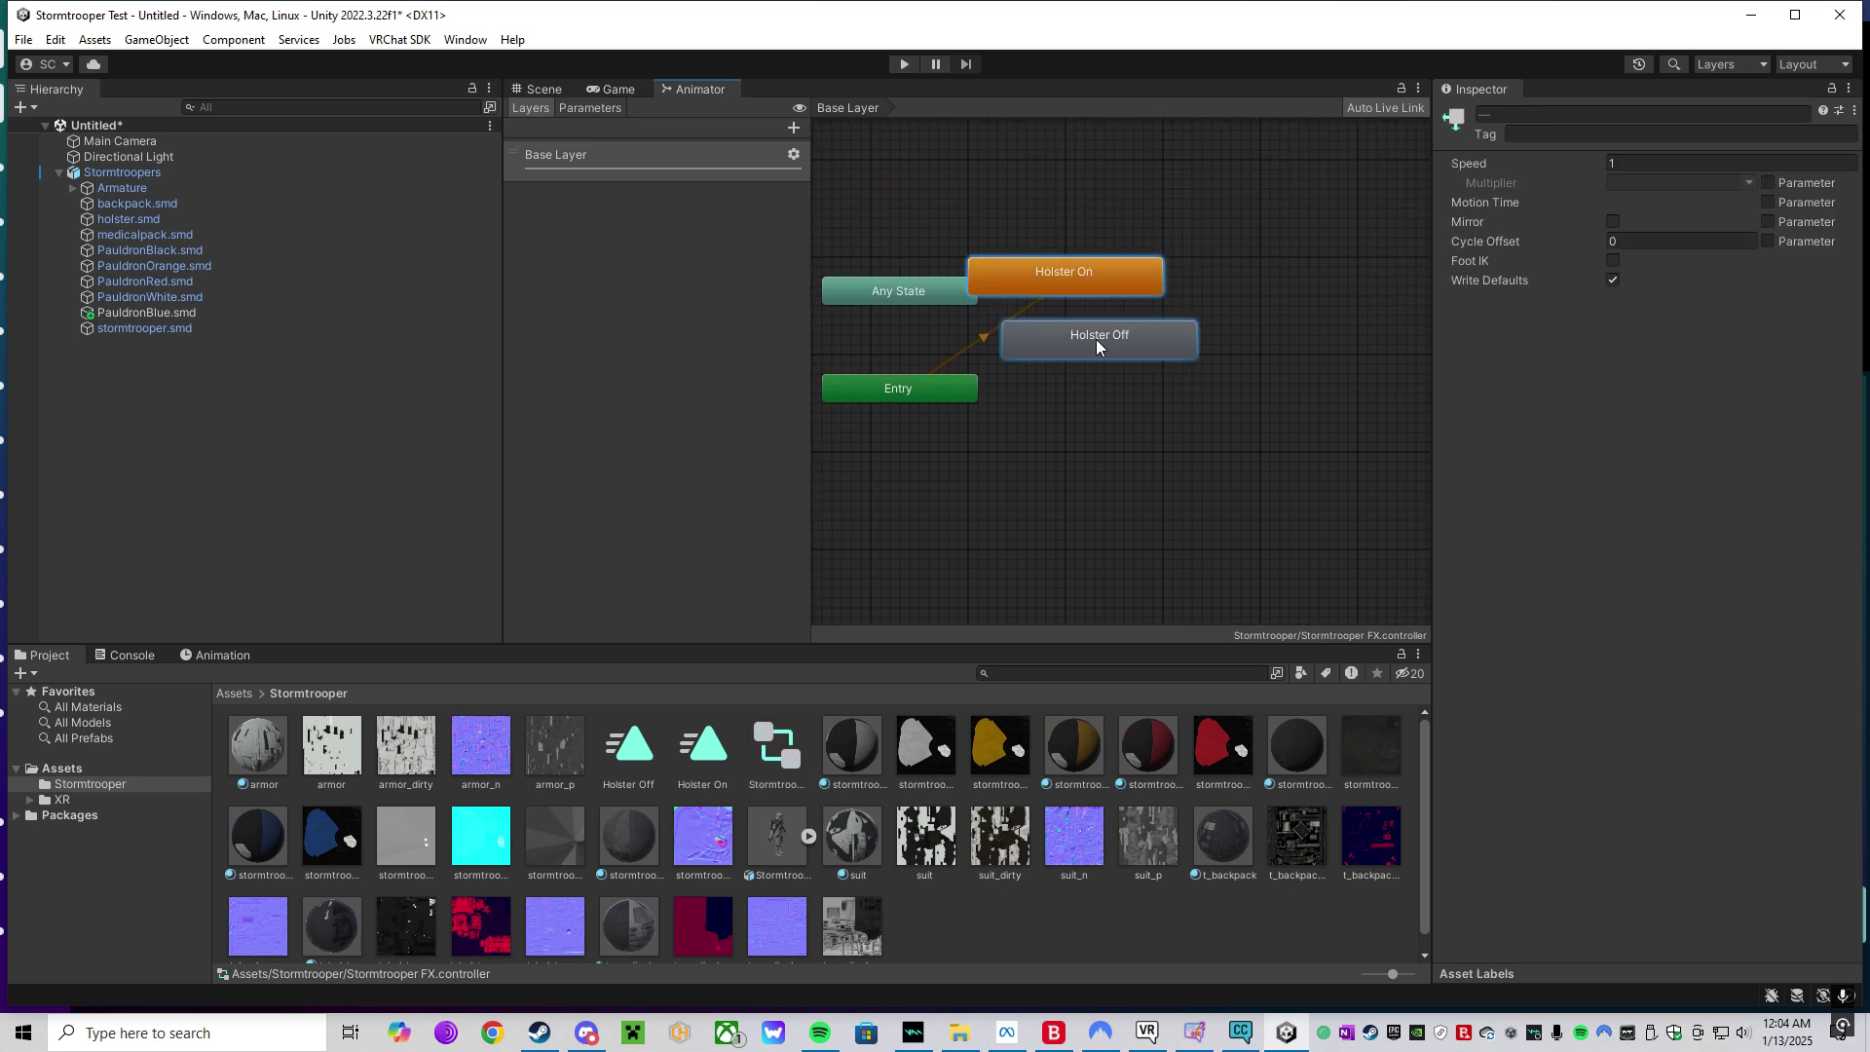
right_click(1095, 339)
click(1154, 446)
- Add a Bool parameter named Holster to the animator controller
click(610, 102)
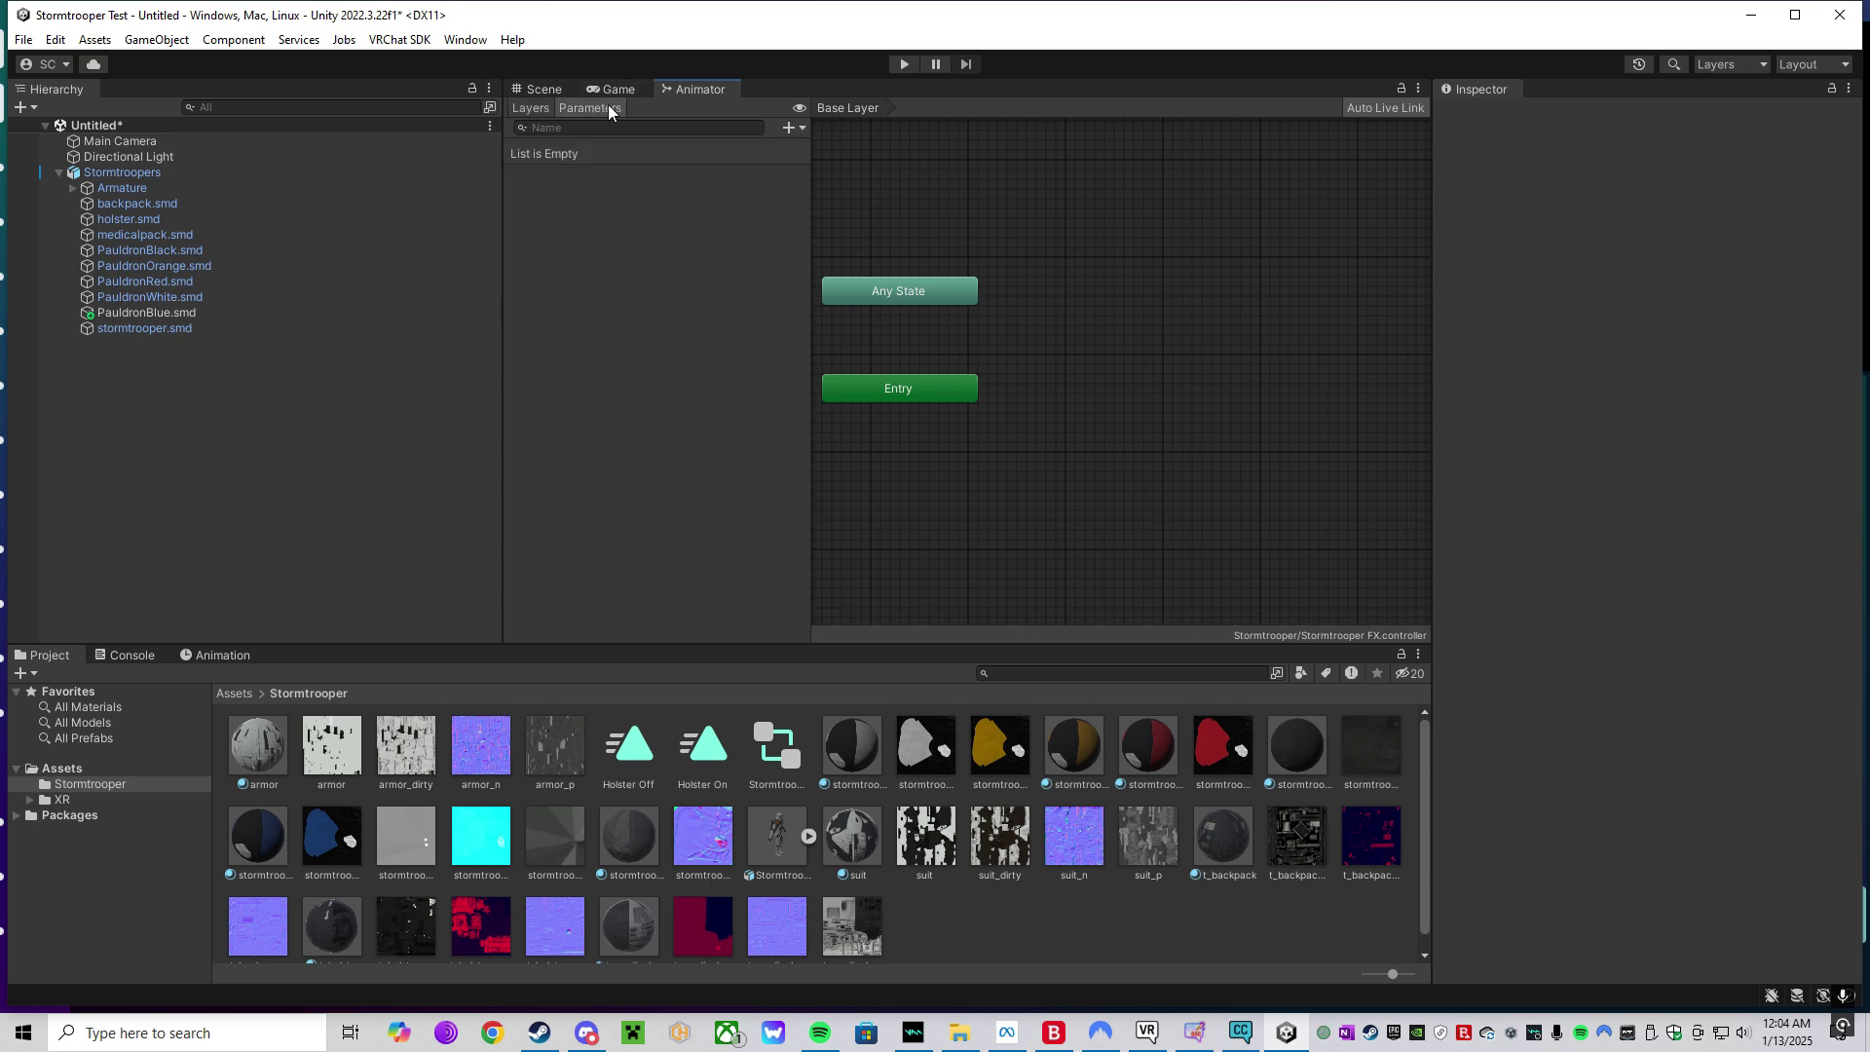
click(791, 127)
click(832, 193)
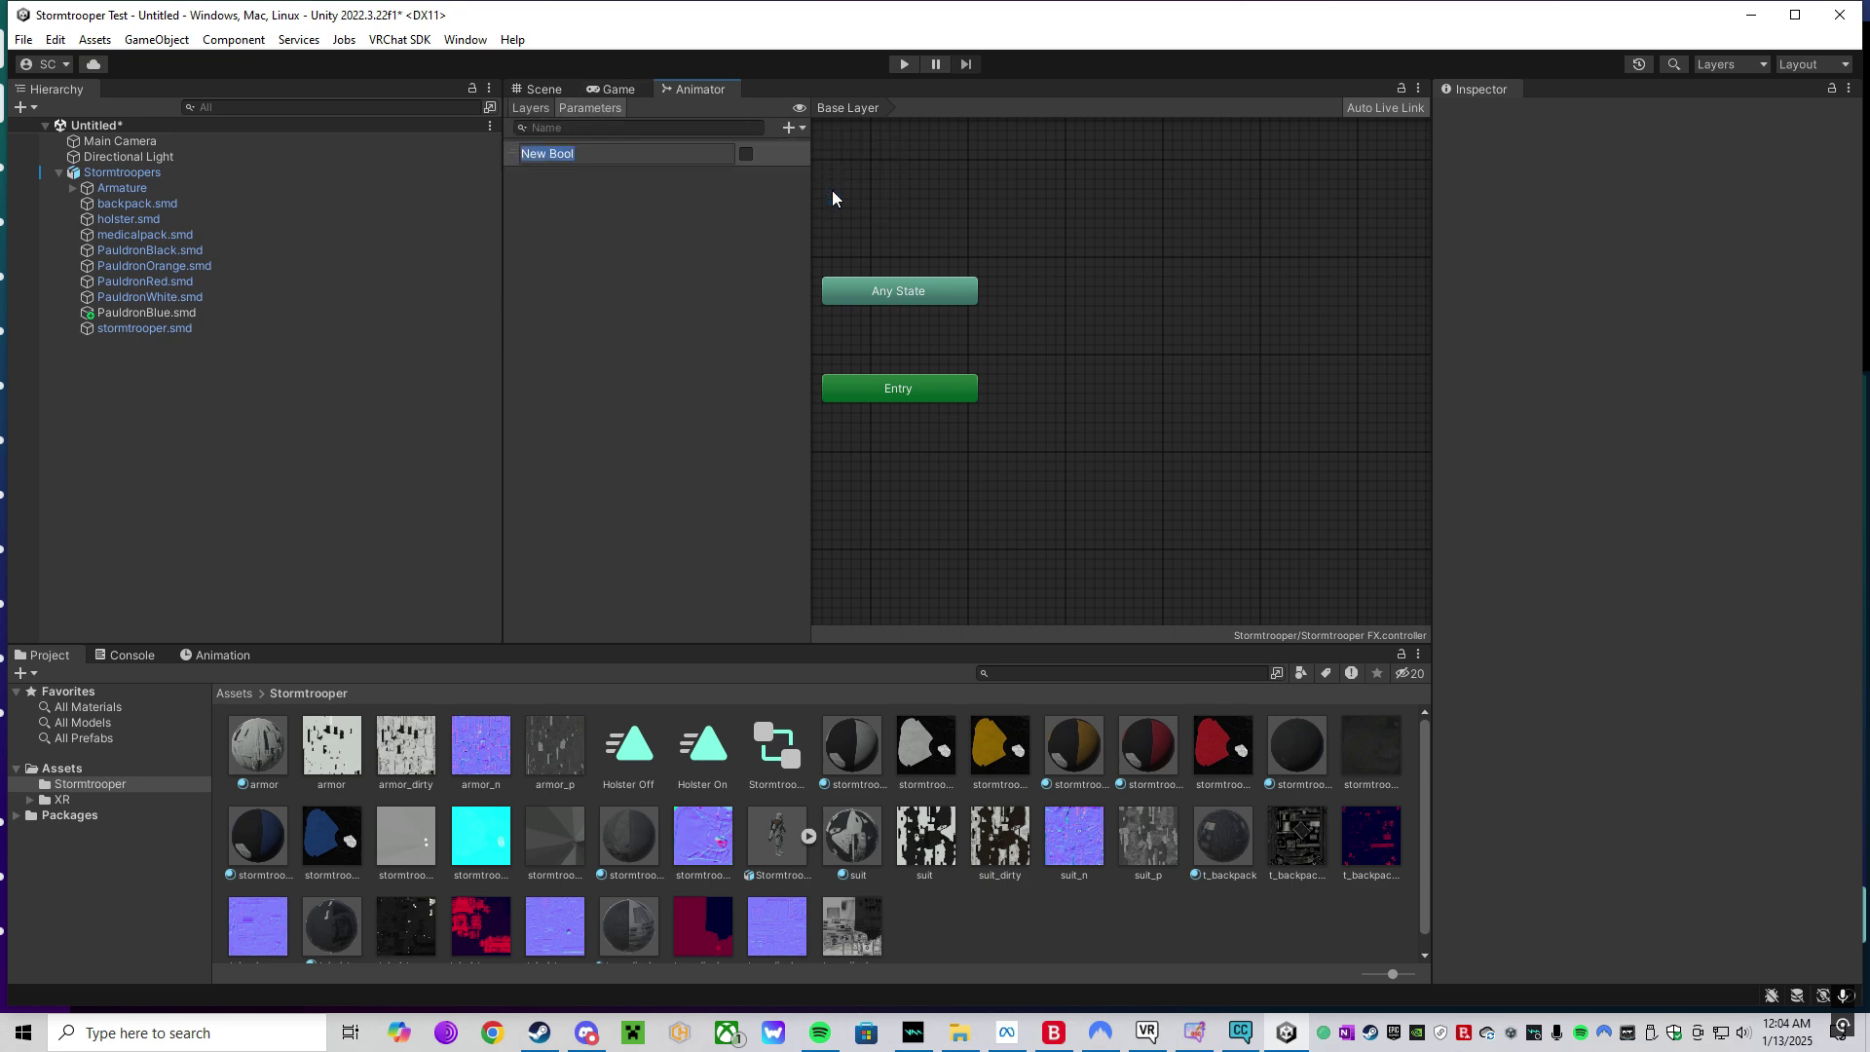
text(Holster)
click(643, 285)
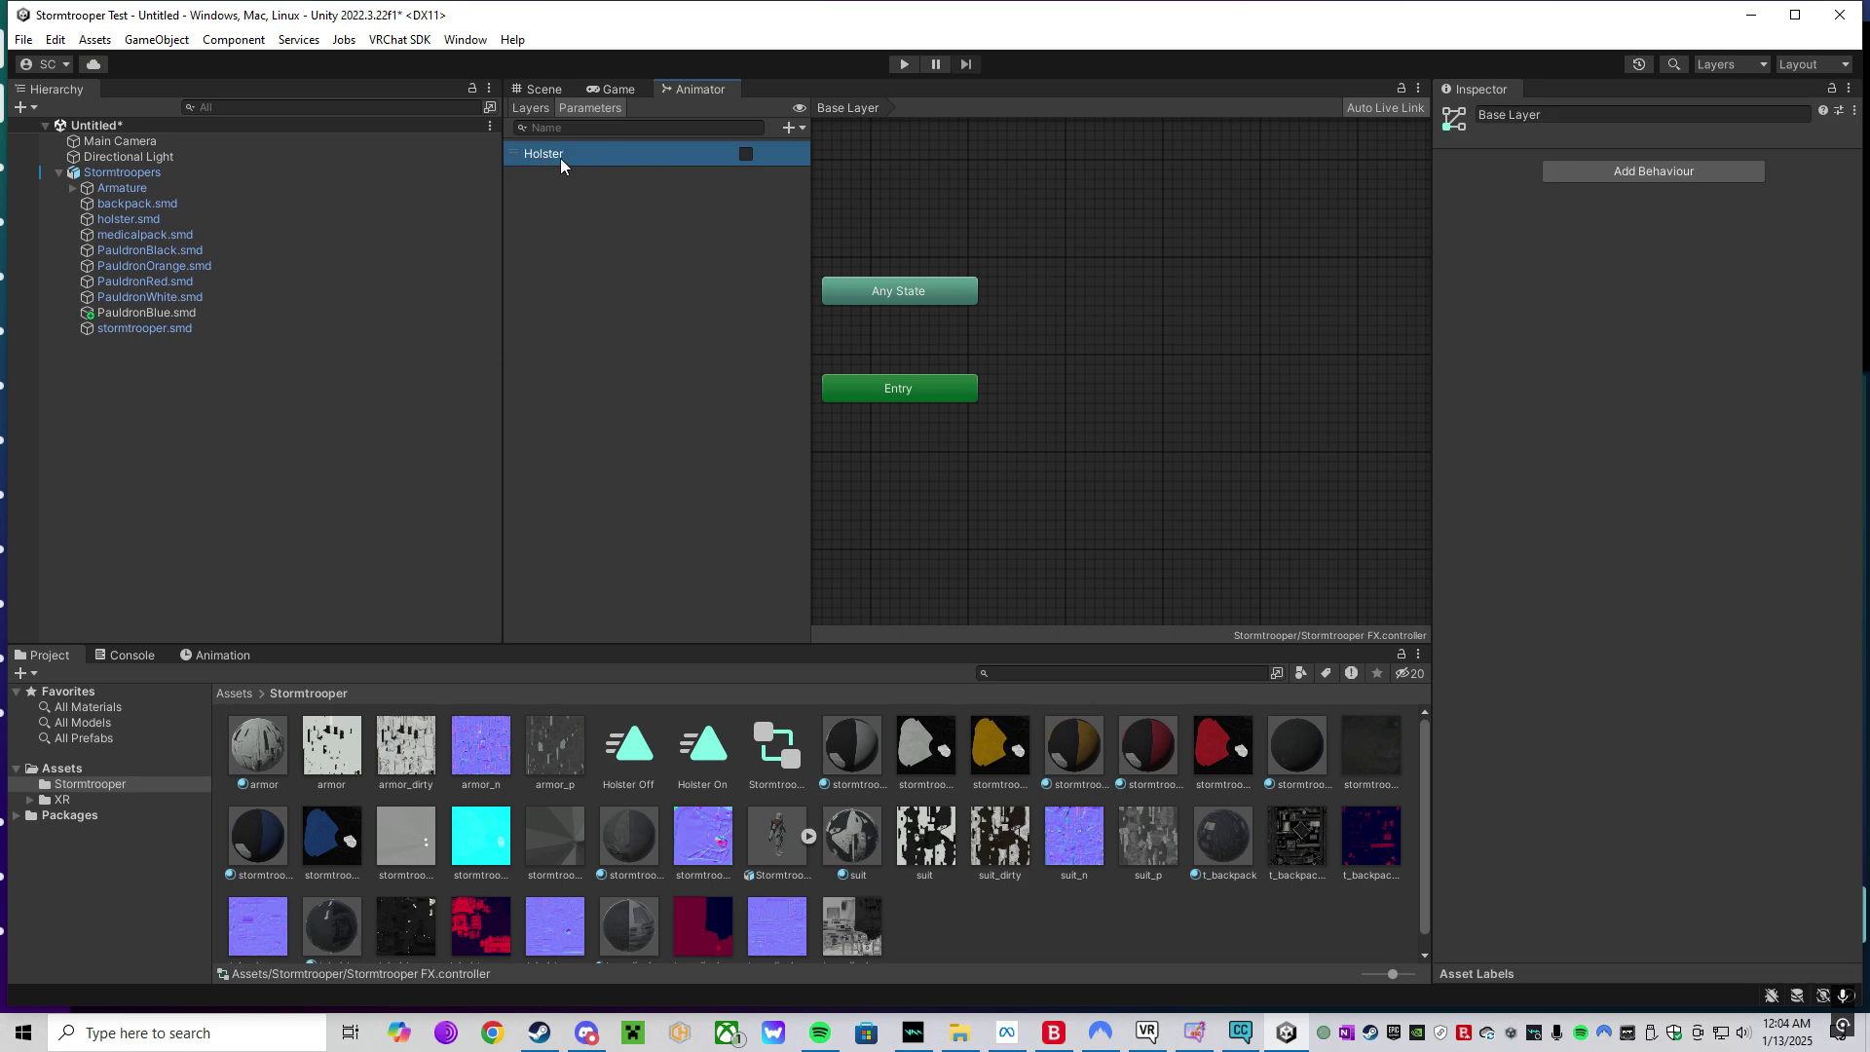
- Add an animator layer named Holster and set its weight to the maximum
click(530, 107)
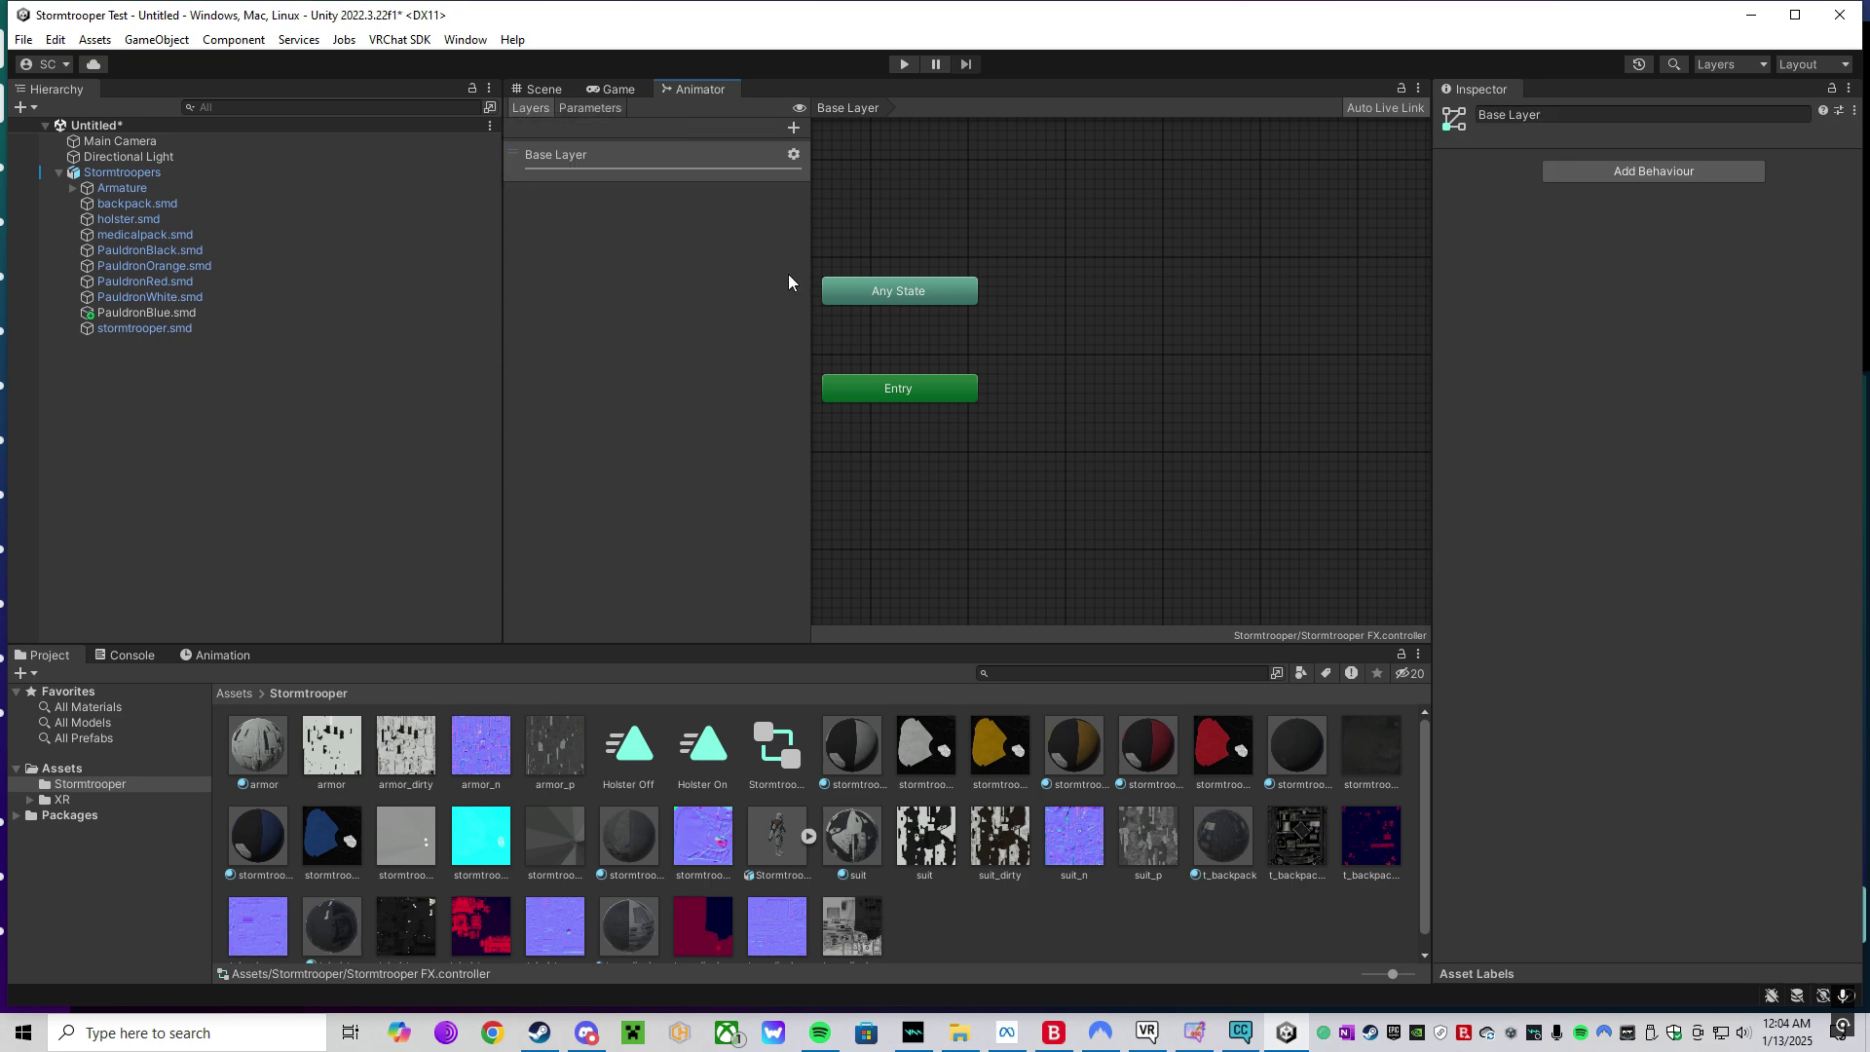
click(791, 129)
text(Holster)
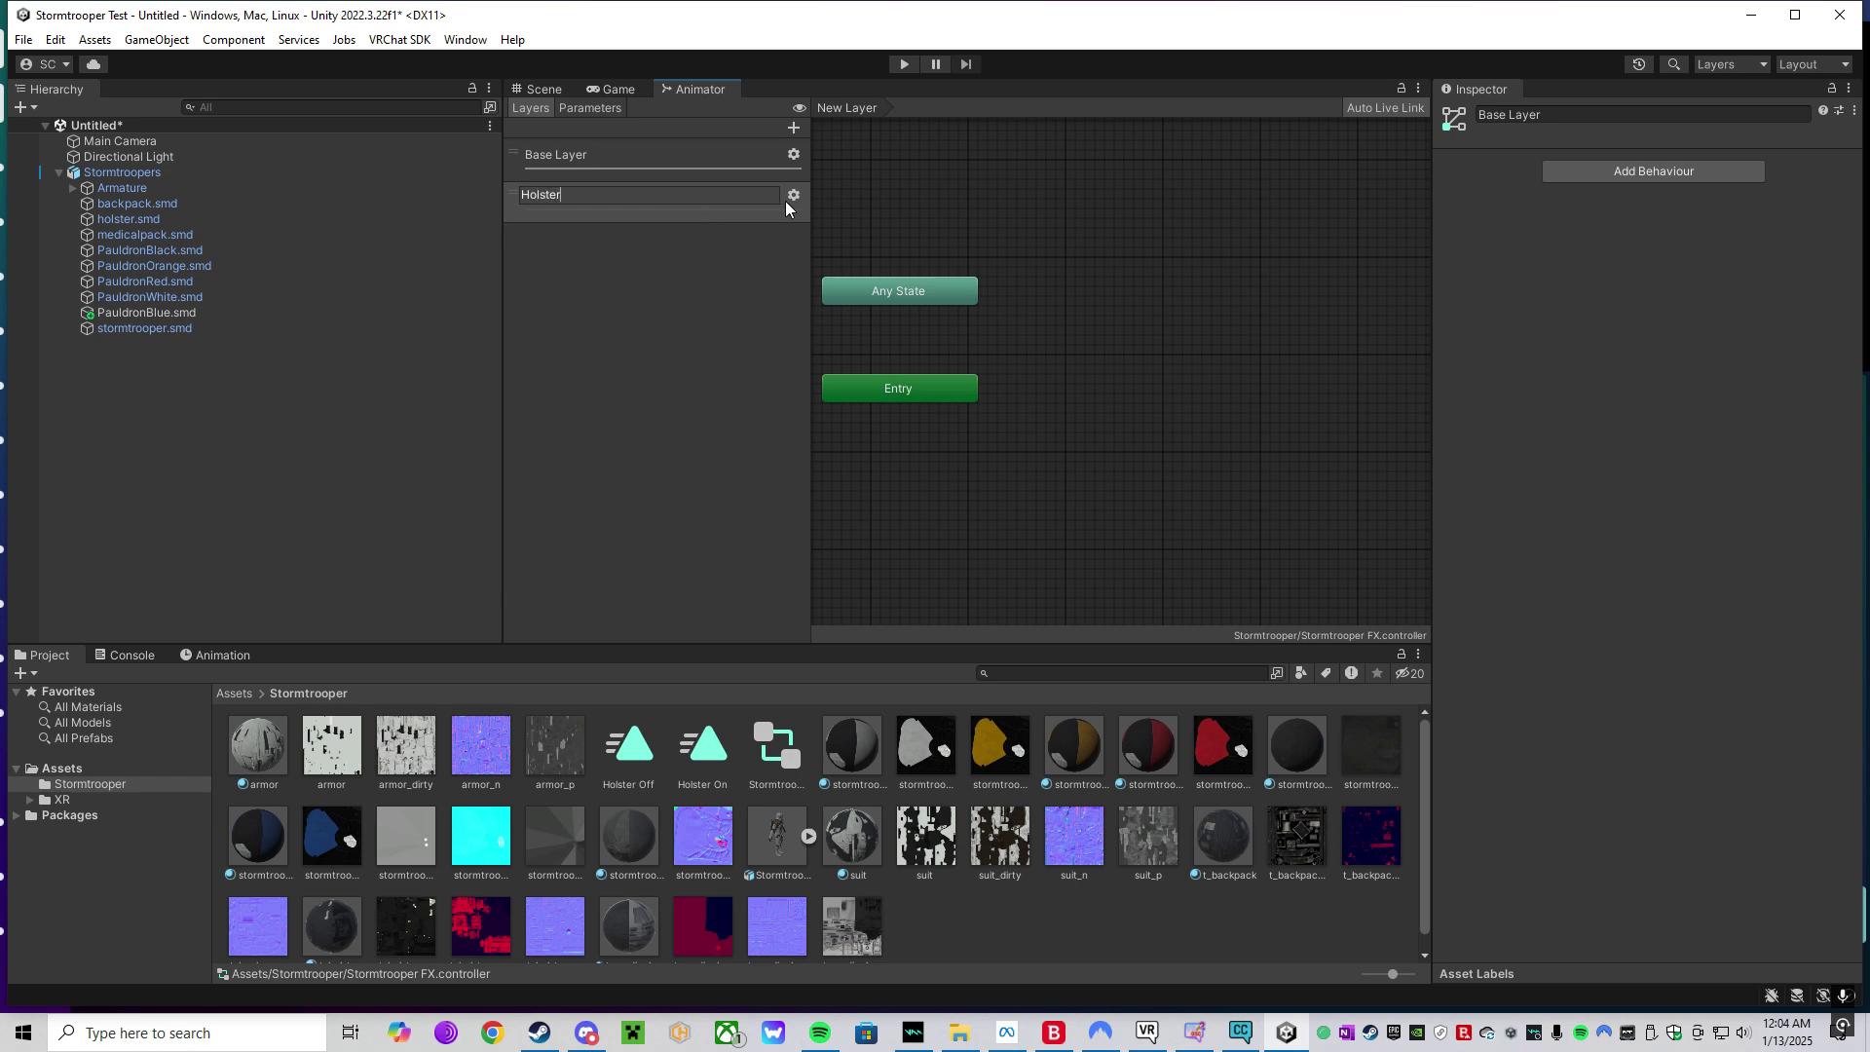
key(Return)
click(788, 197)
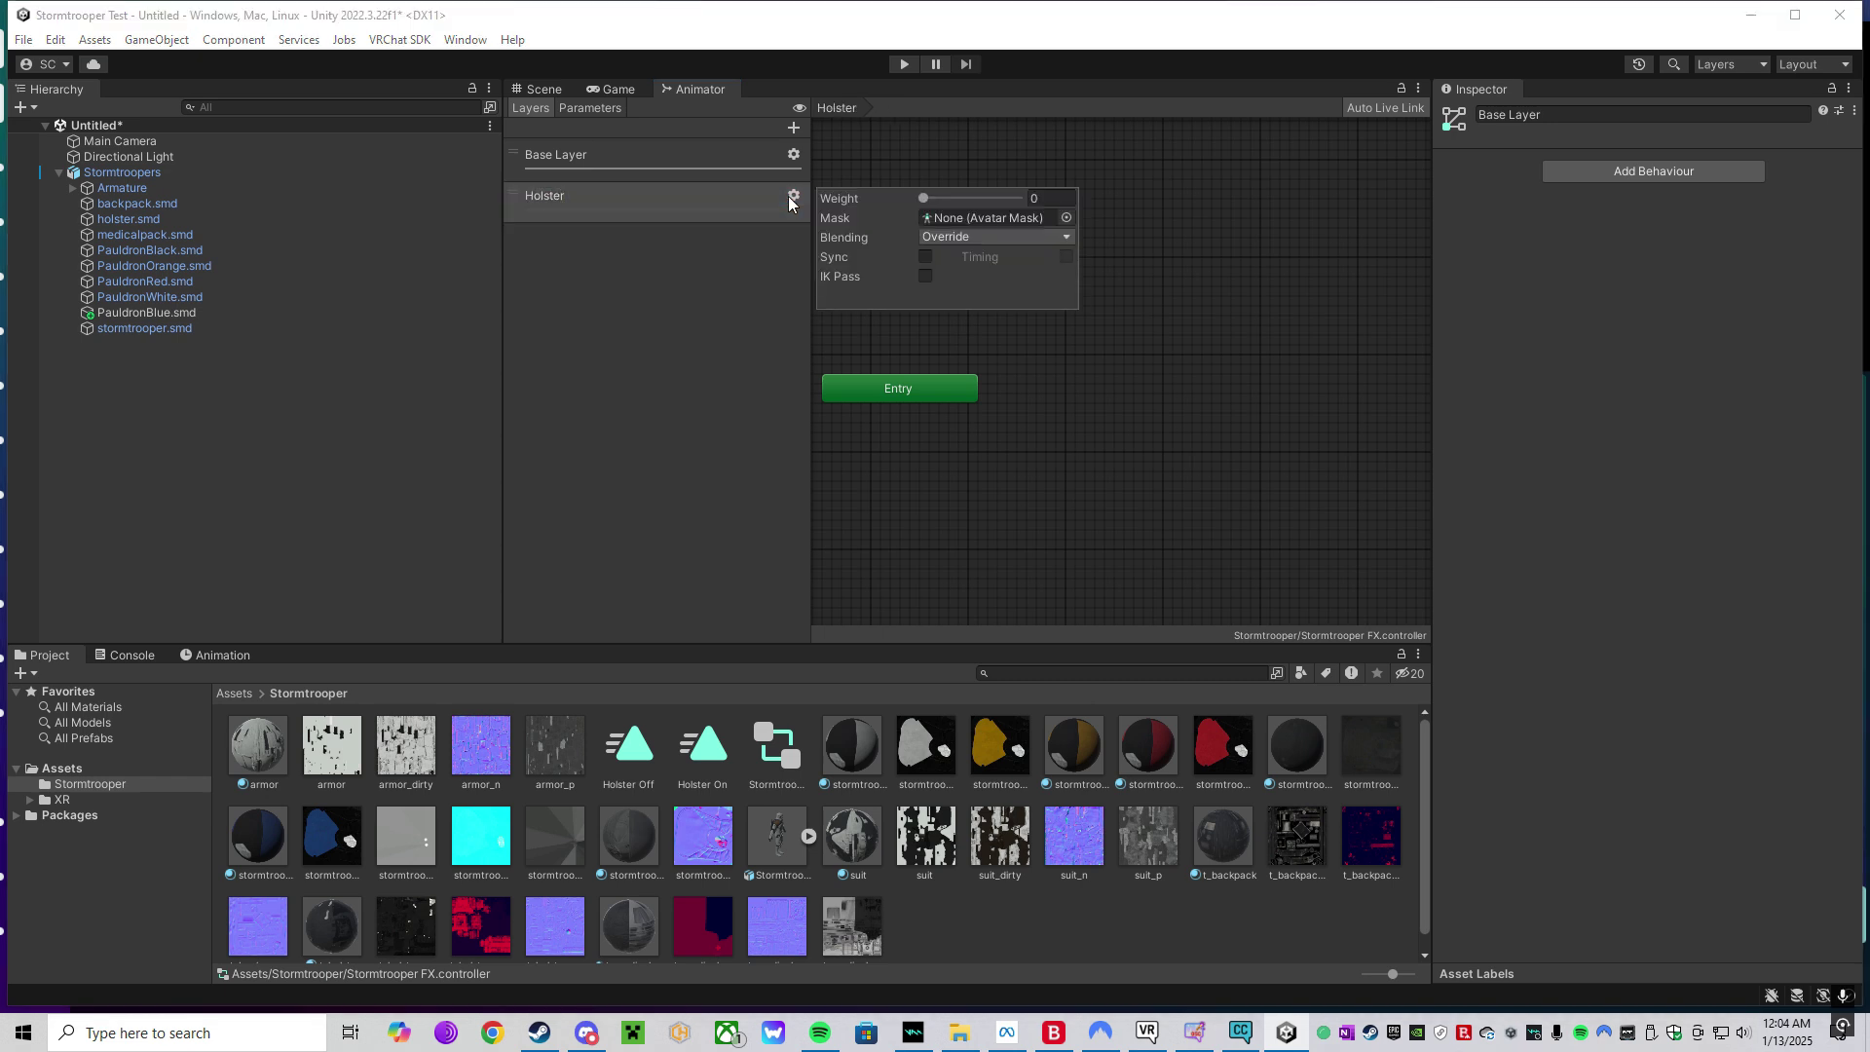
drag(928, 201, 1022, 201)
click(1172, 251)
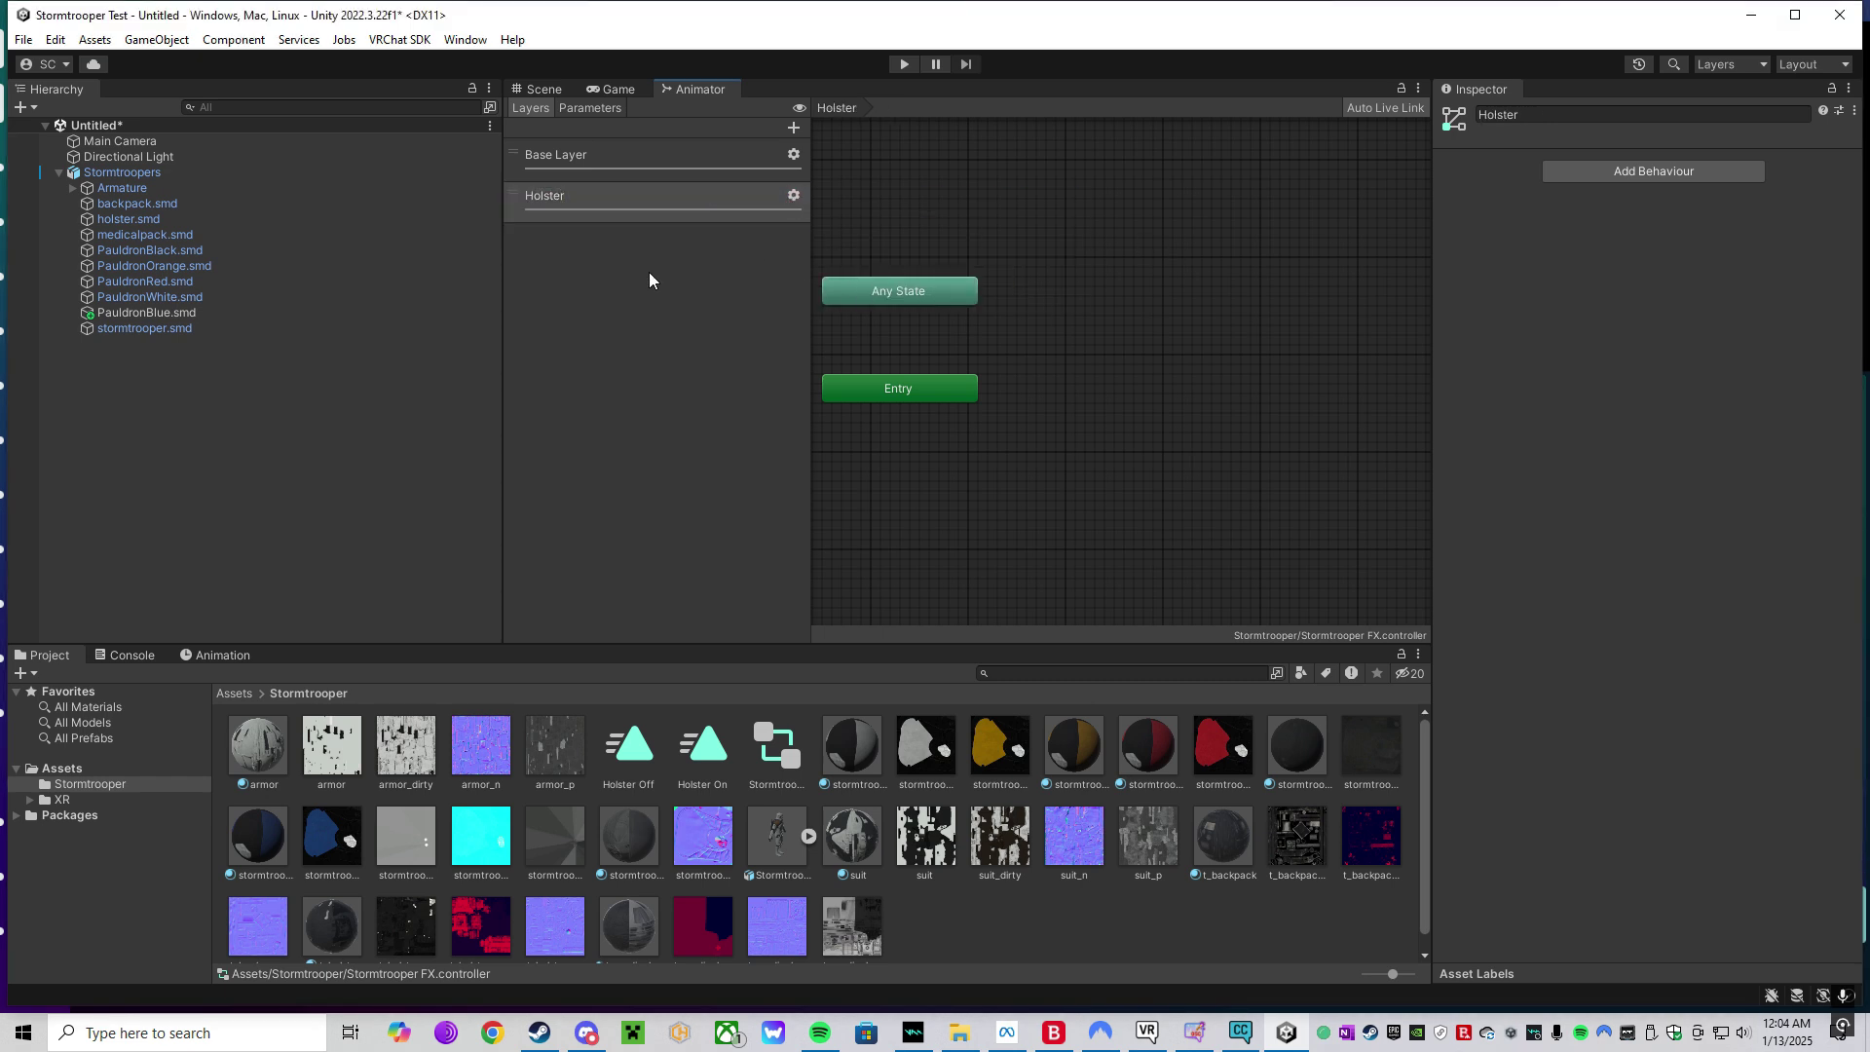
- Add the Holster Off clip as the Holster layer's default state and Holster On as a second state beside Any State
drag(648, 758, 859, 450)
scroll(1019, 472, down, 4)
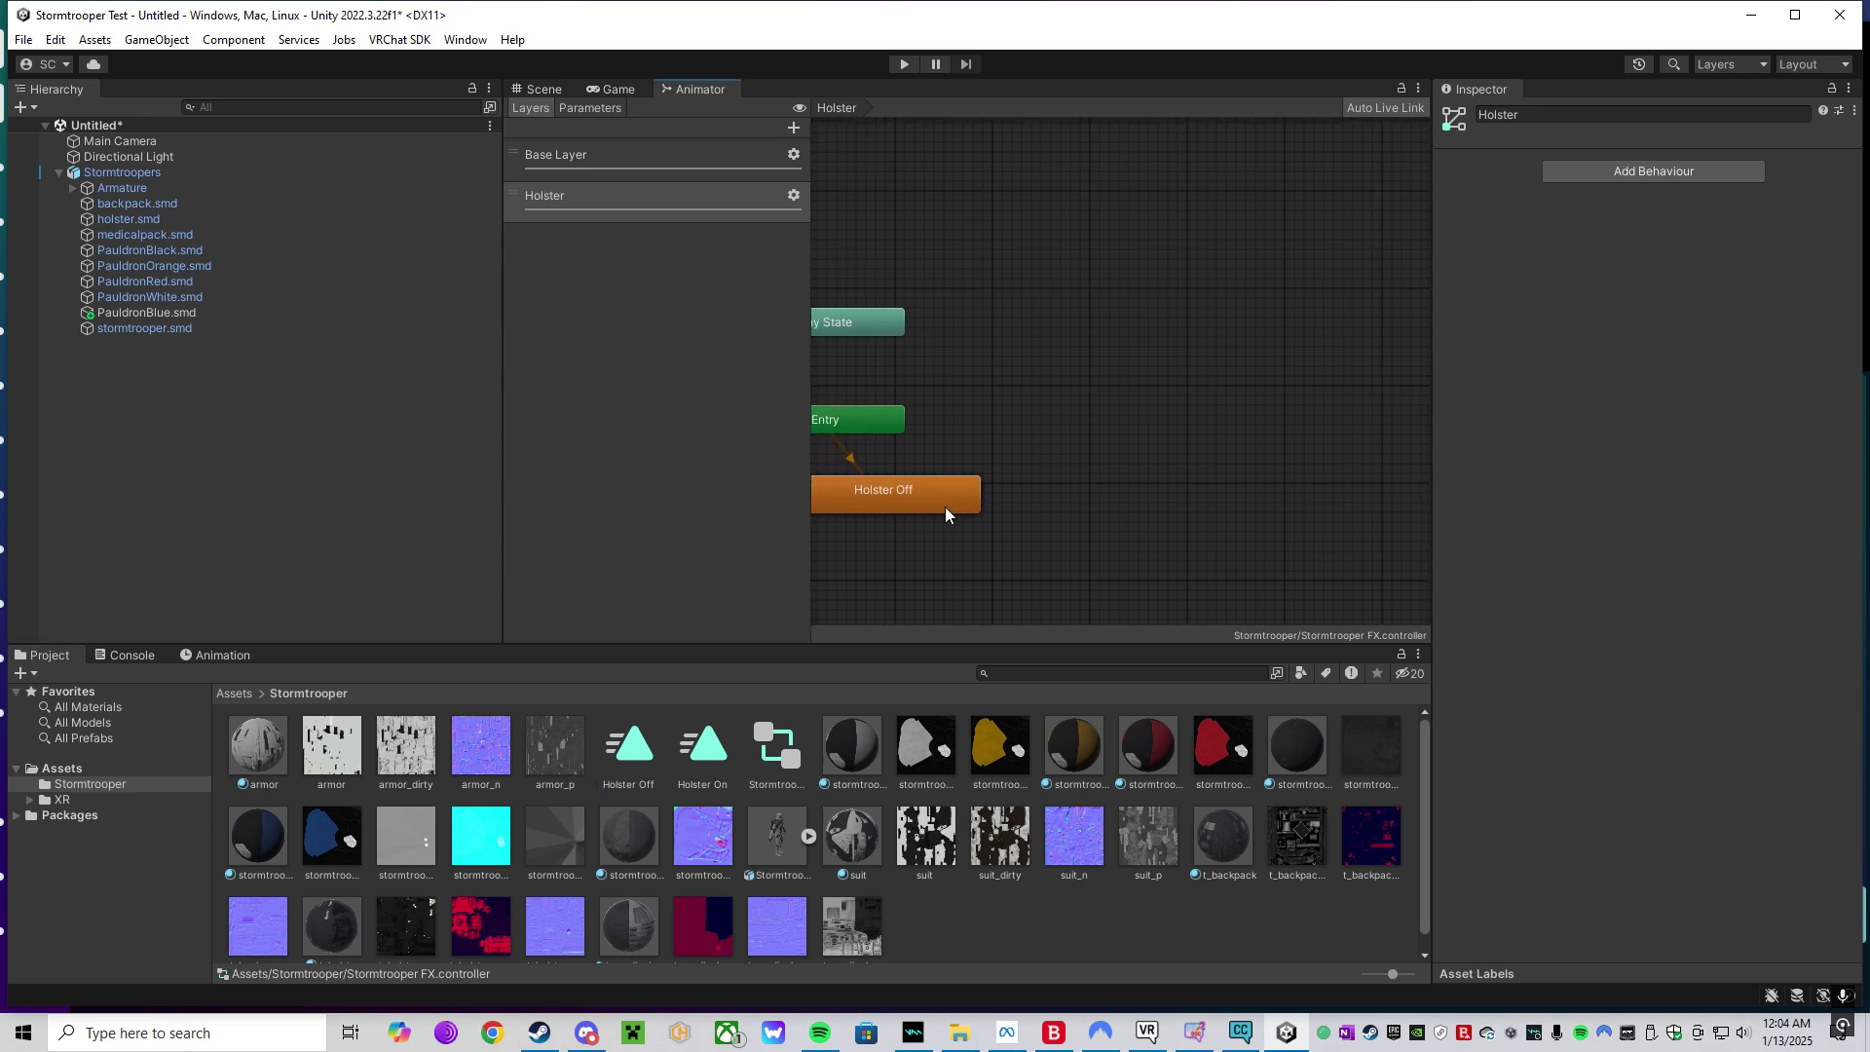
drag(695, 766, 1047, 473)
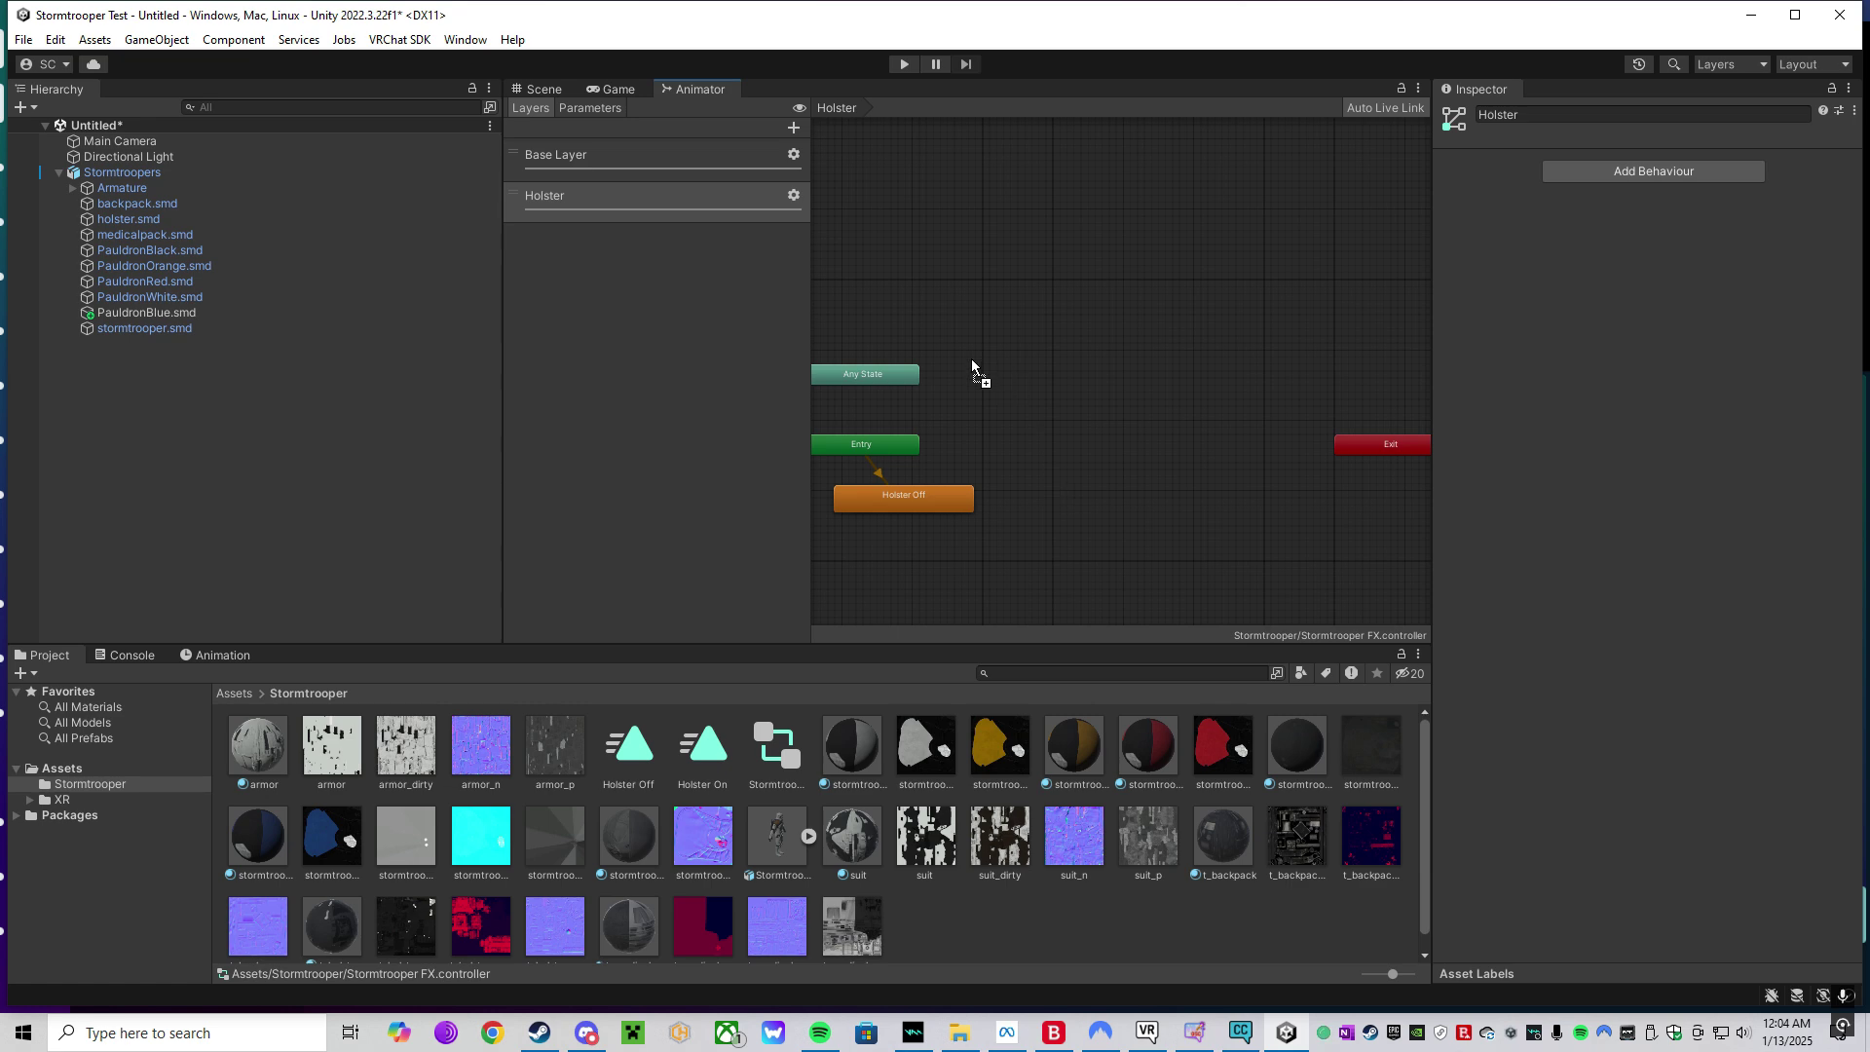
drag(972, 359, 972, 361)
- Create transitions from Any State to Holster On and from Holster On to Exit
right_click(887, 370)
click(926, 380)
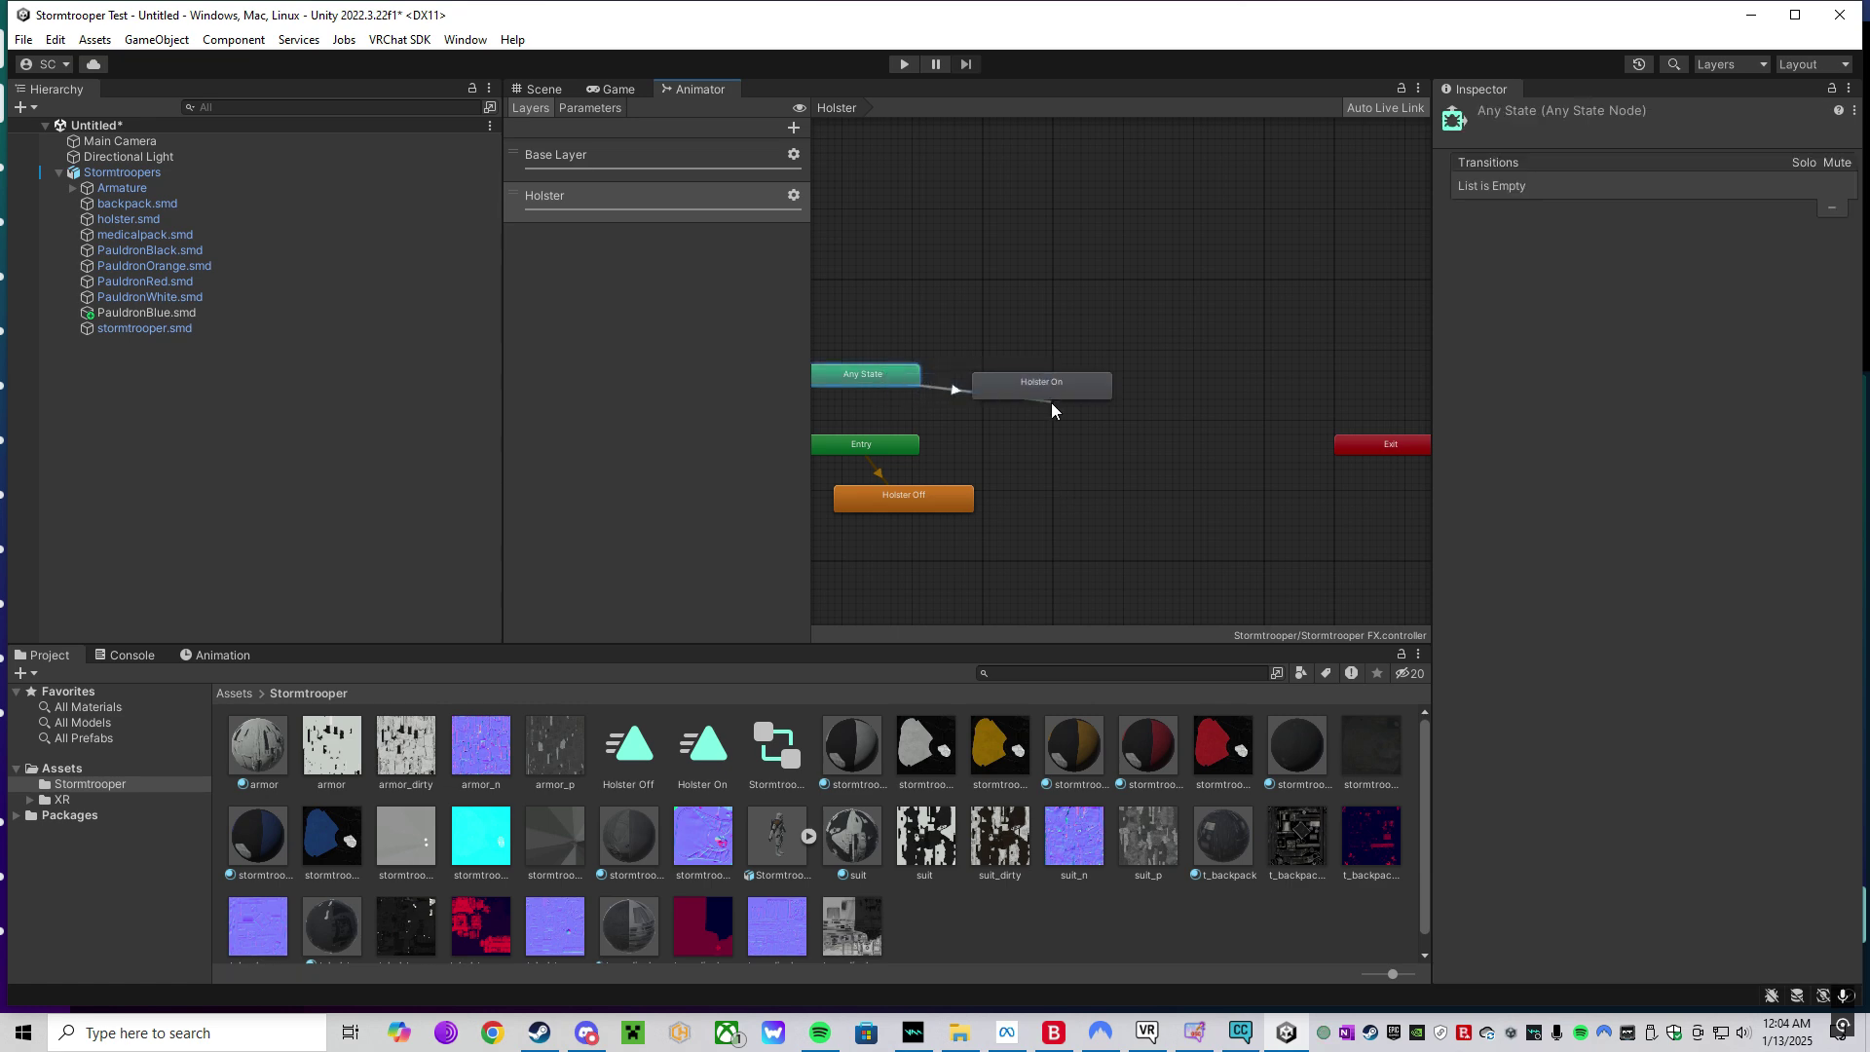
click(1052, 390)
right_click(1054, 385)
click(1083, 397)
click(1365, 447)
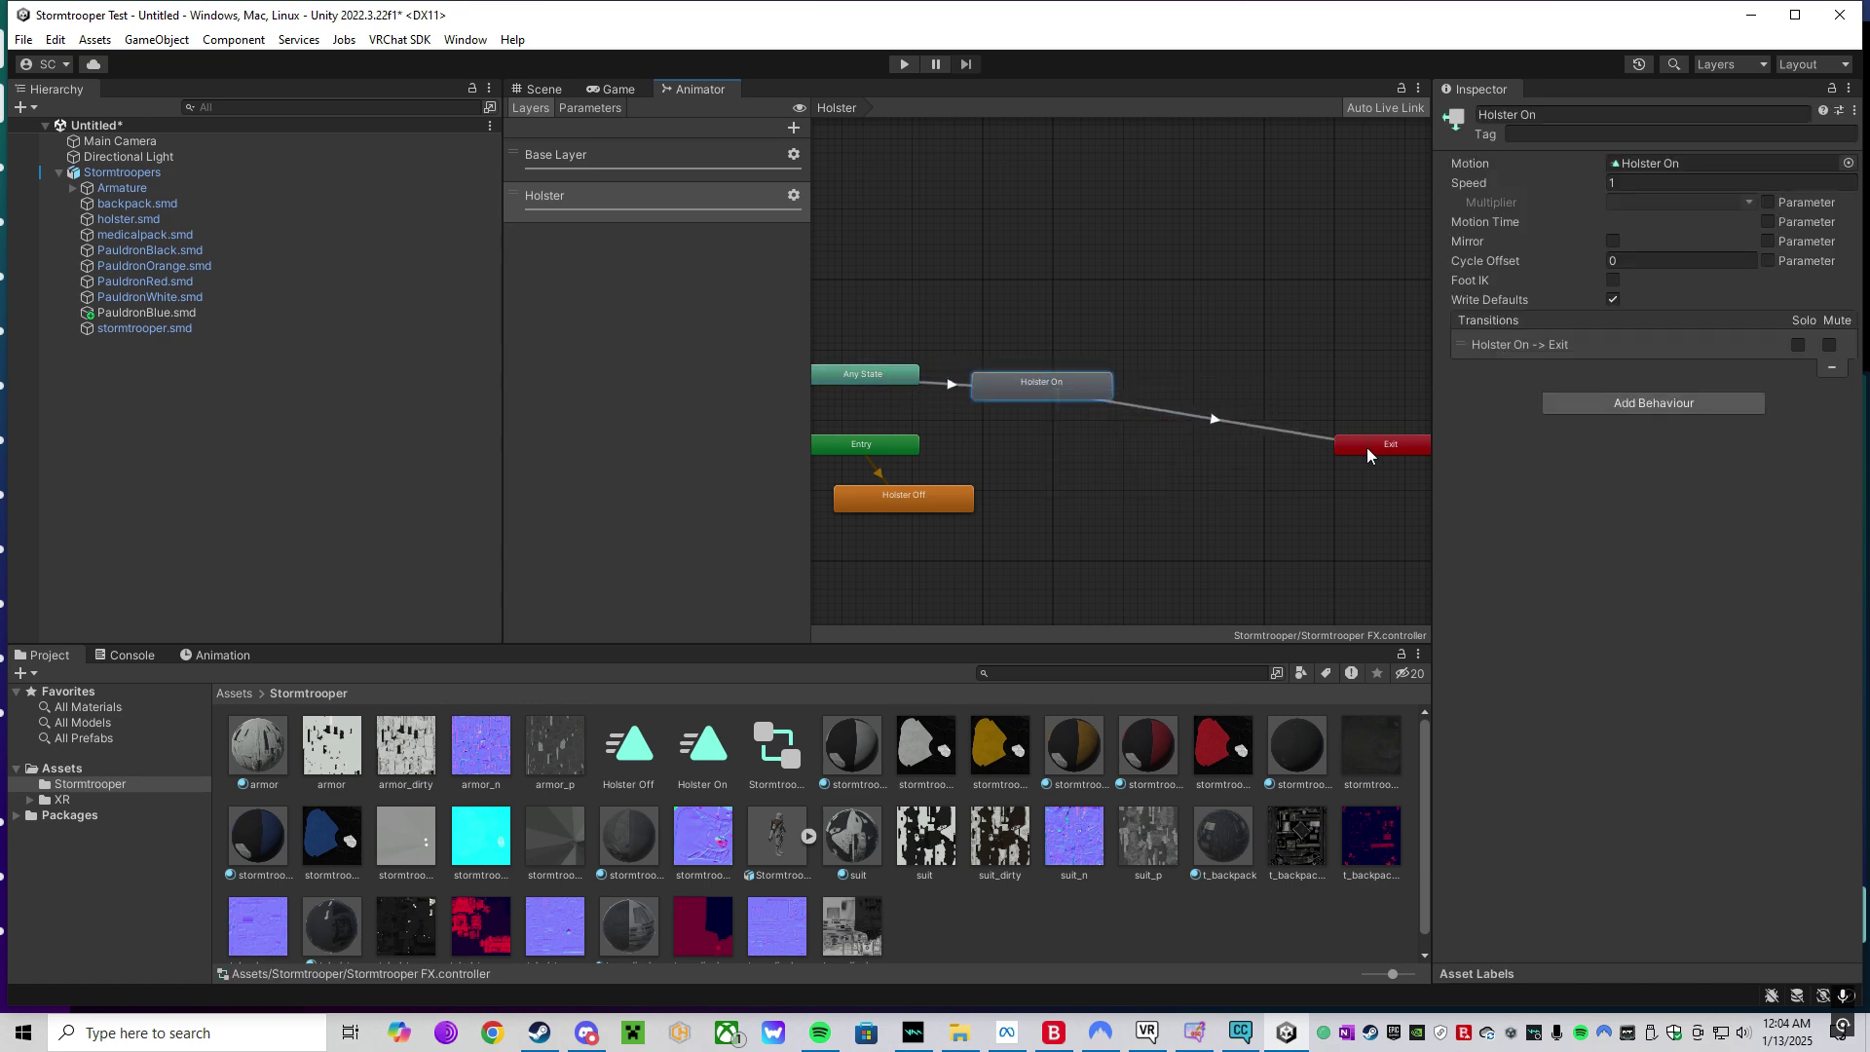
right_click(894, 376)
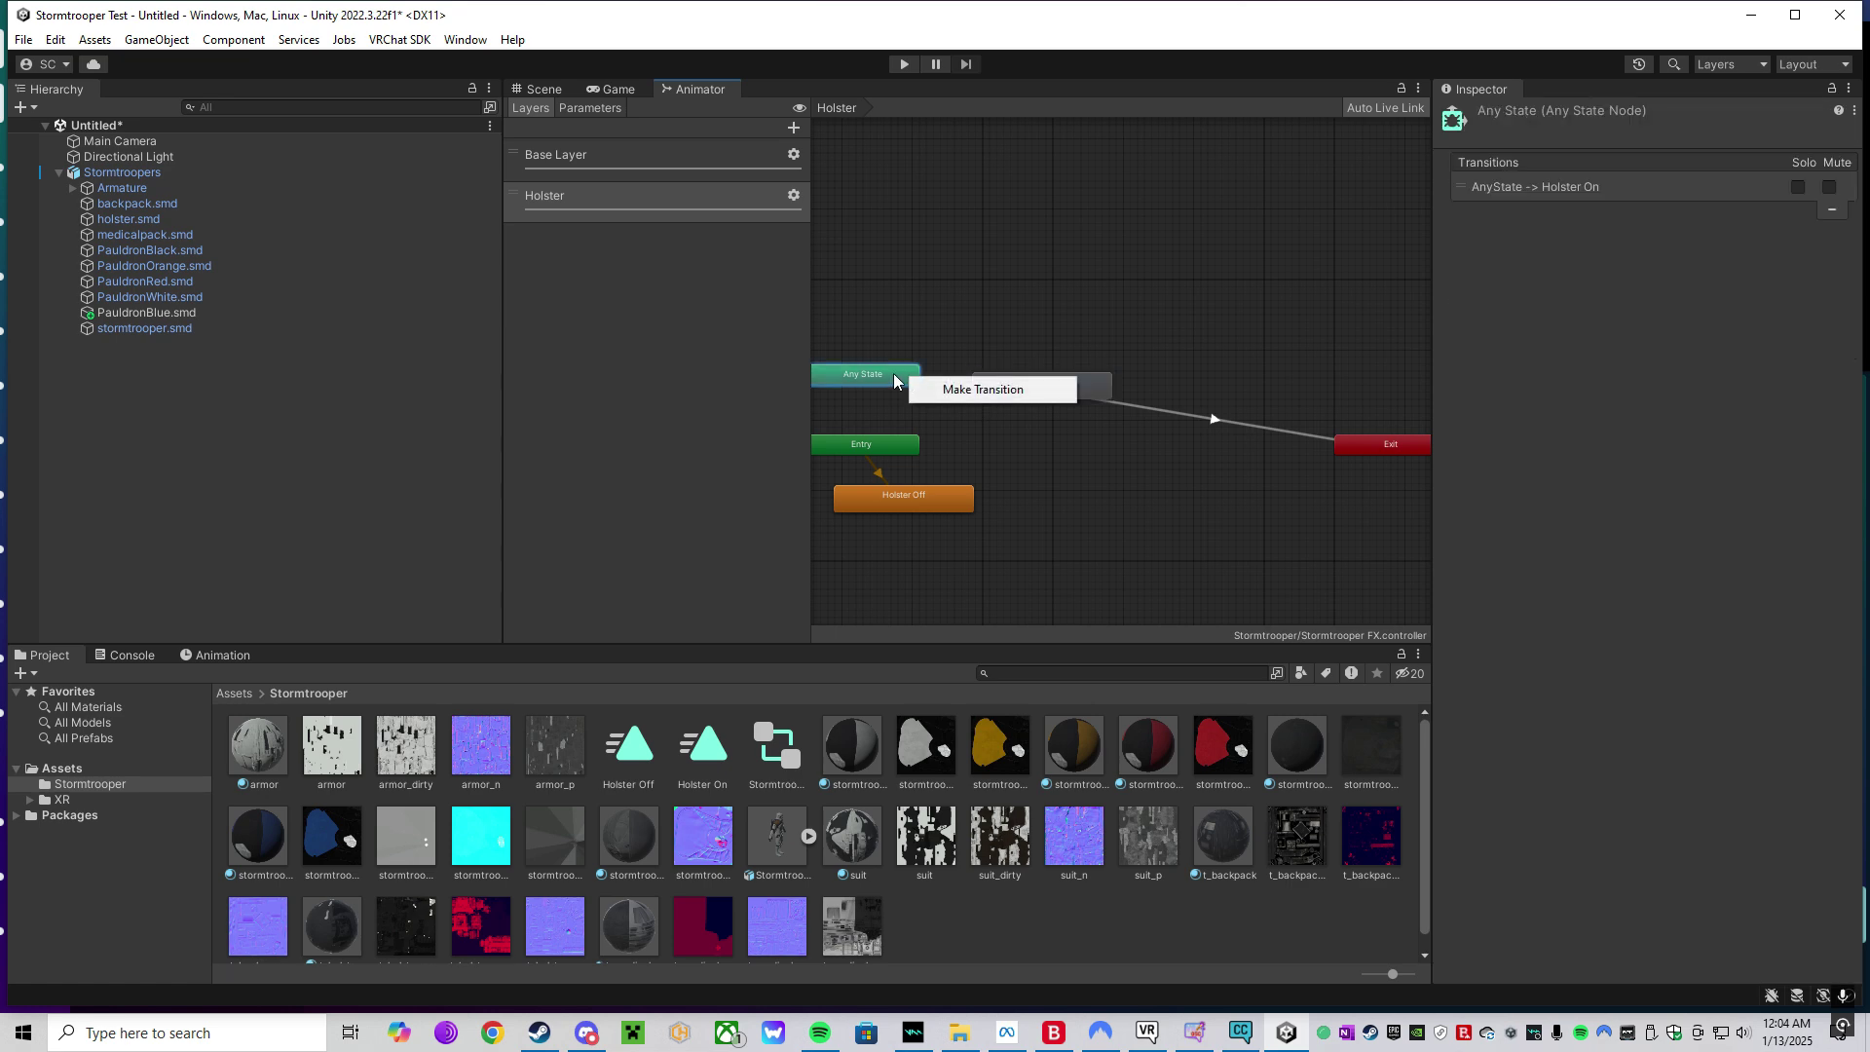
click(956, 419)
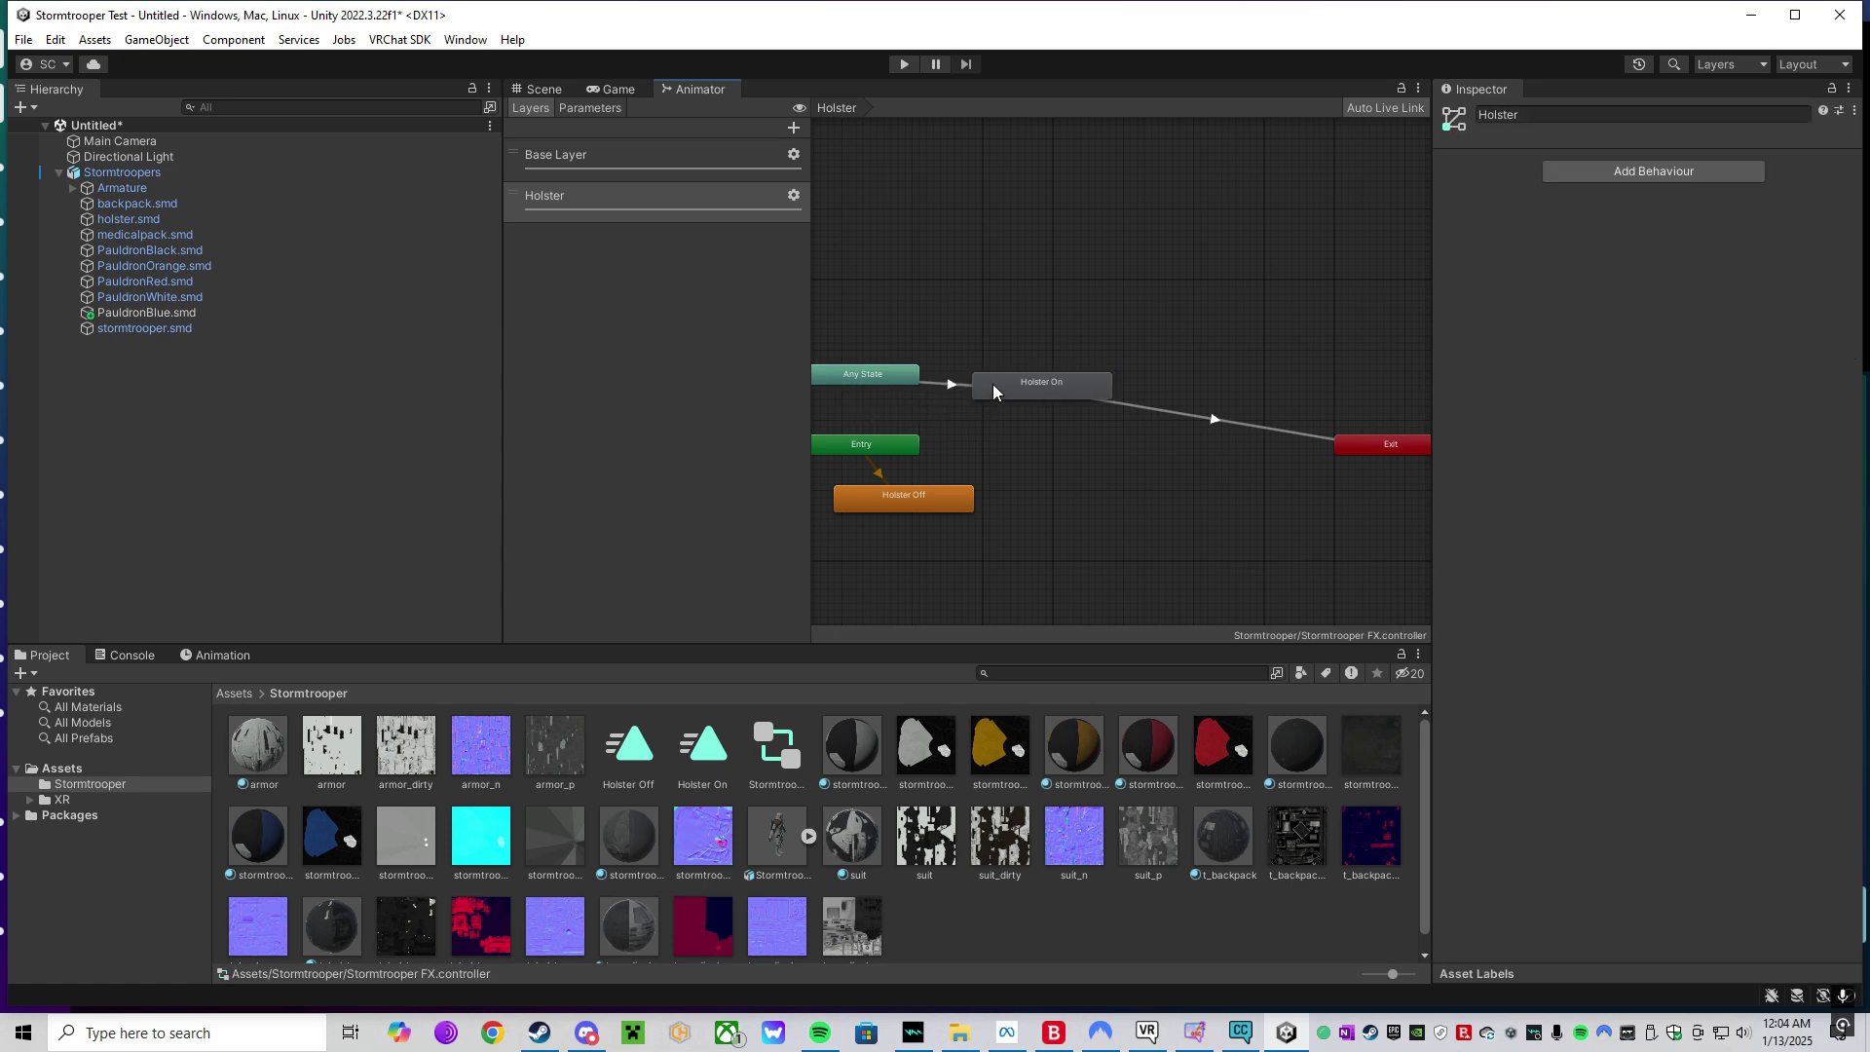
- Add the condition Holster = true to the transition from Any State to Holster On
click(946, 386)
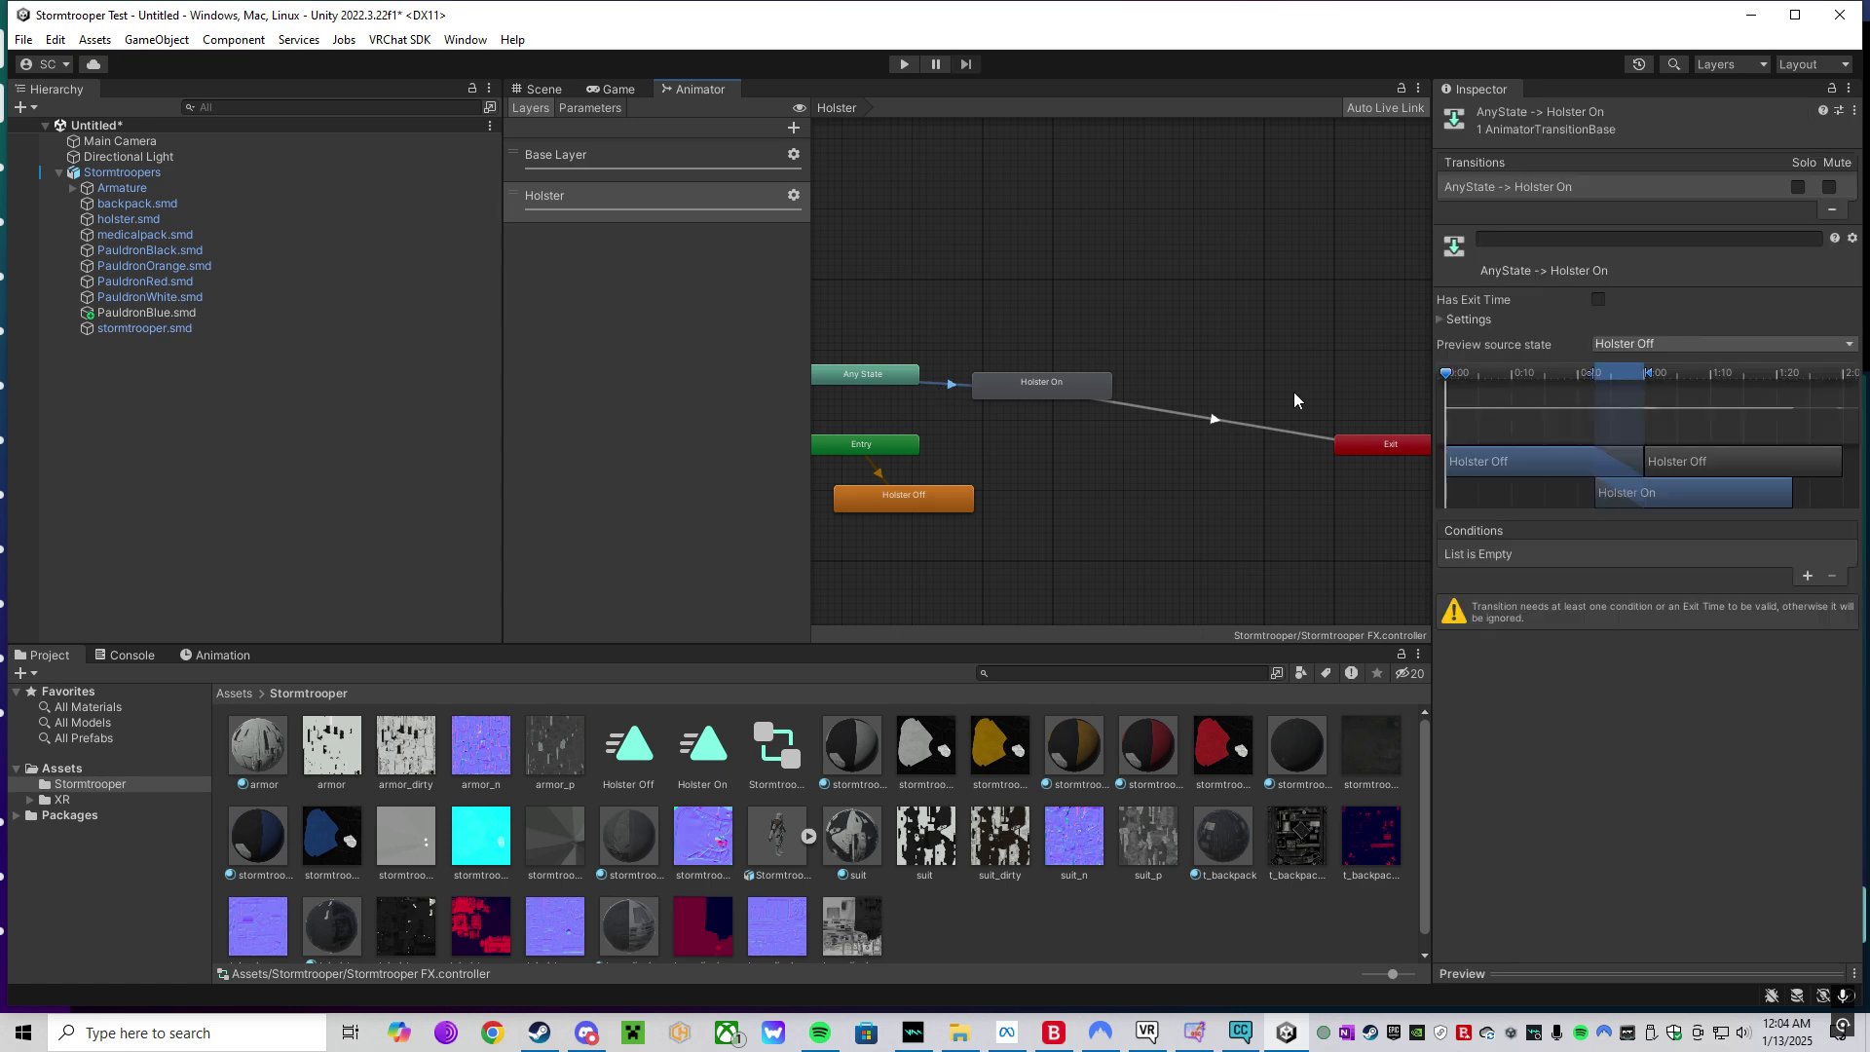
click(1468, 319)
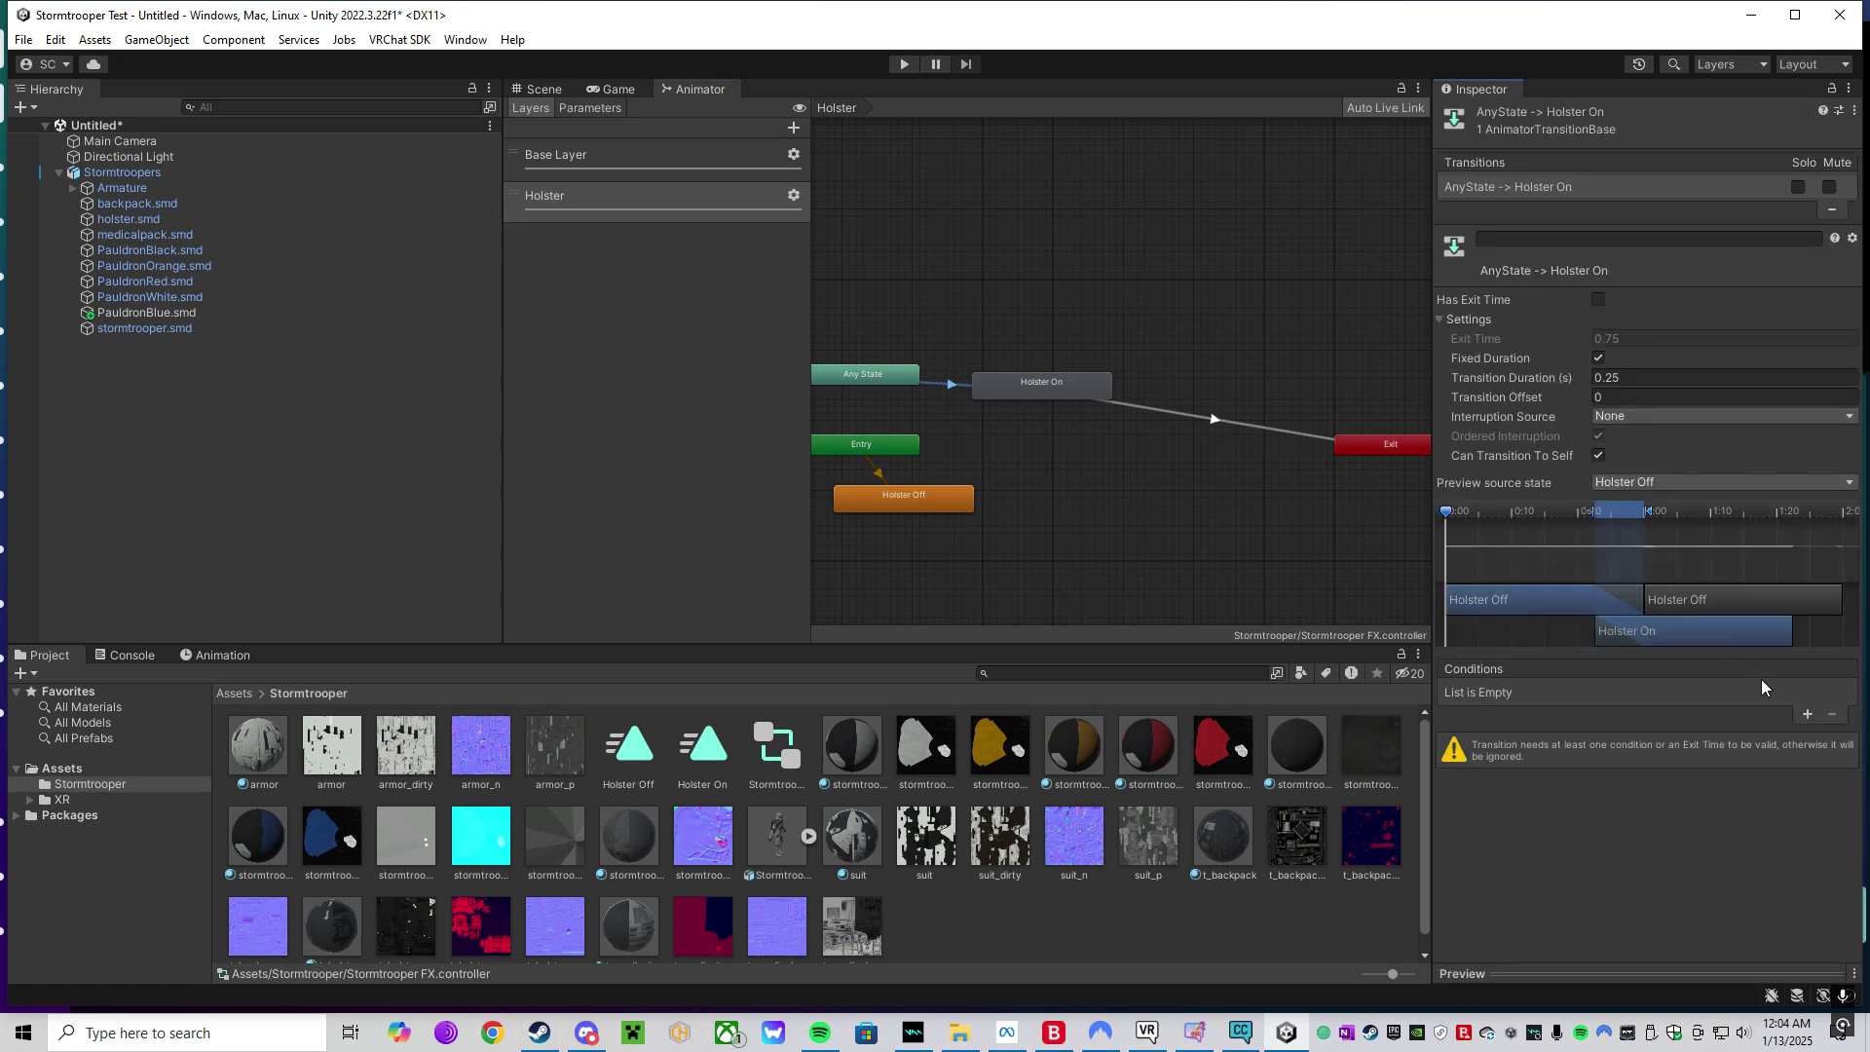
click(1804, 716)
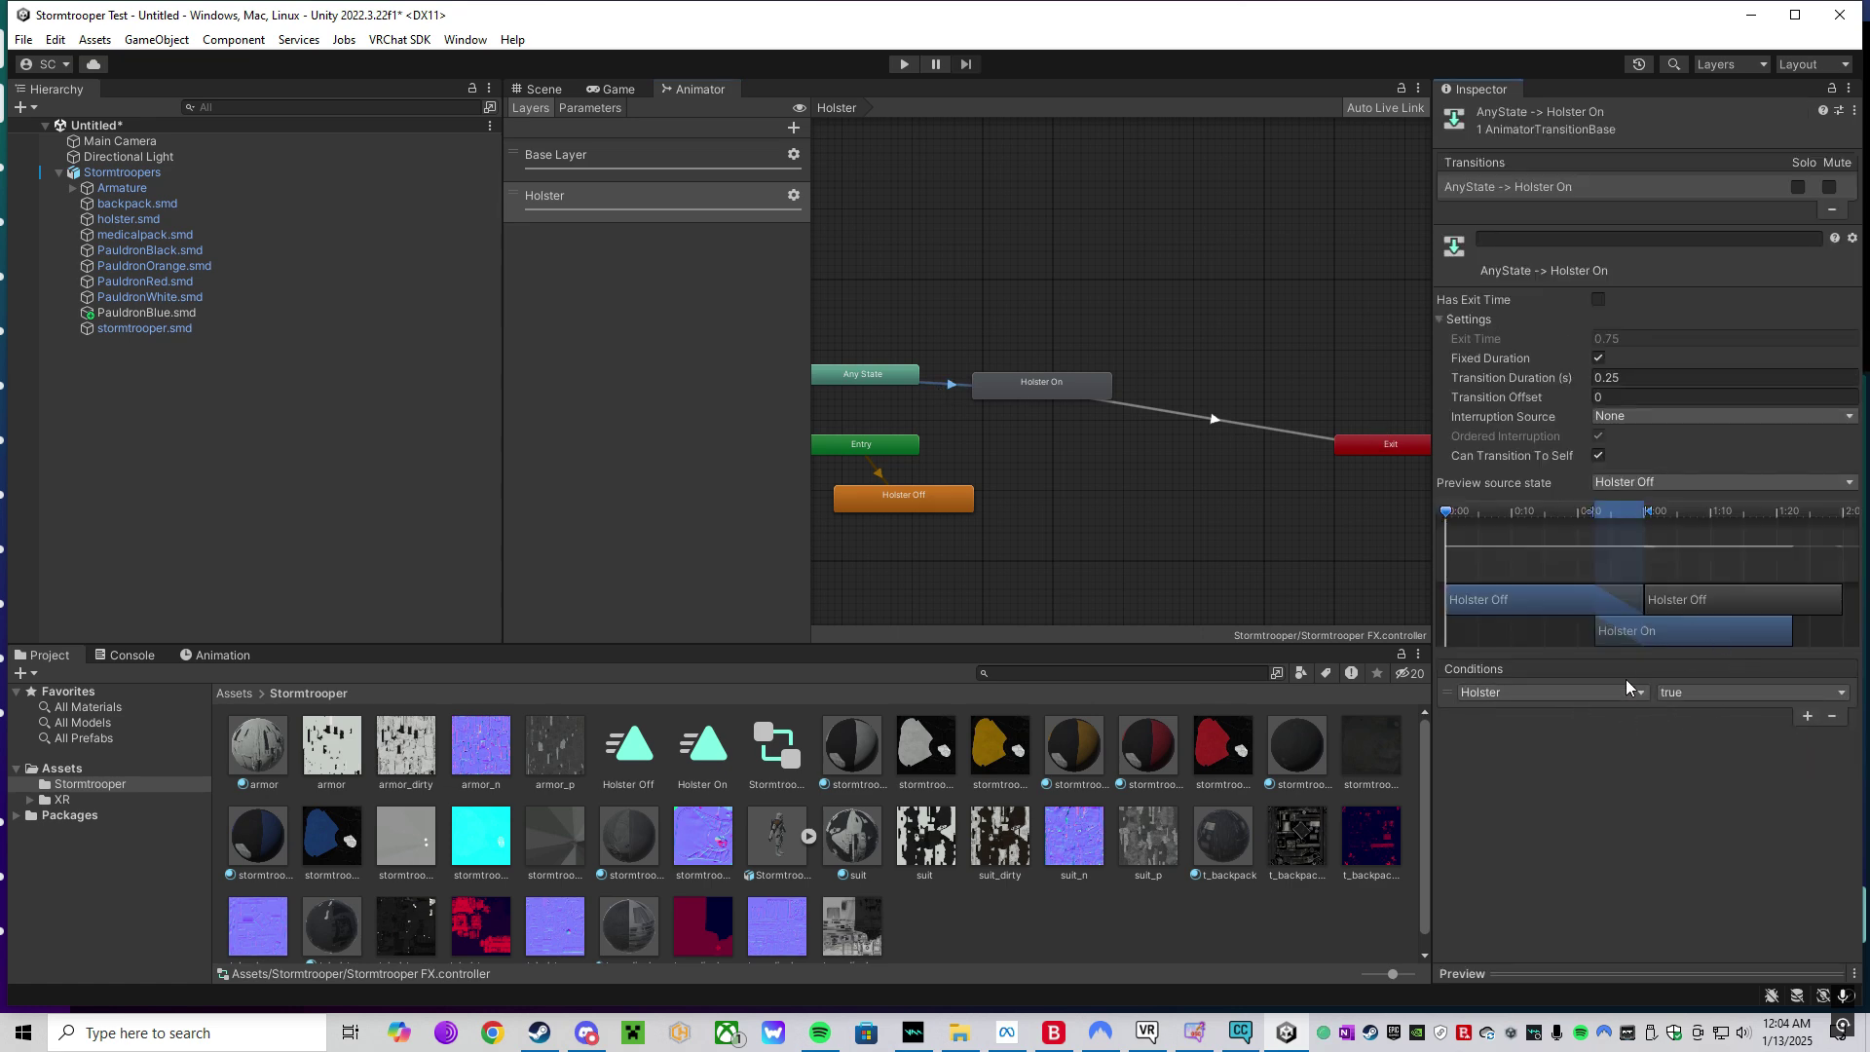
- Add the condition Holster = false to the transition from Holster On to Exit
click(1232, 426)
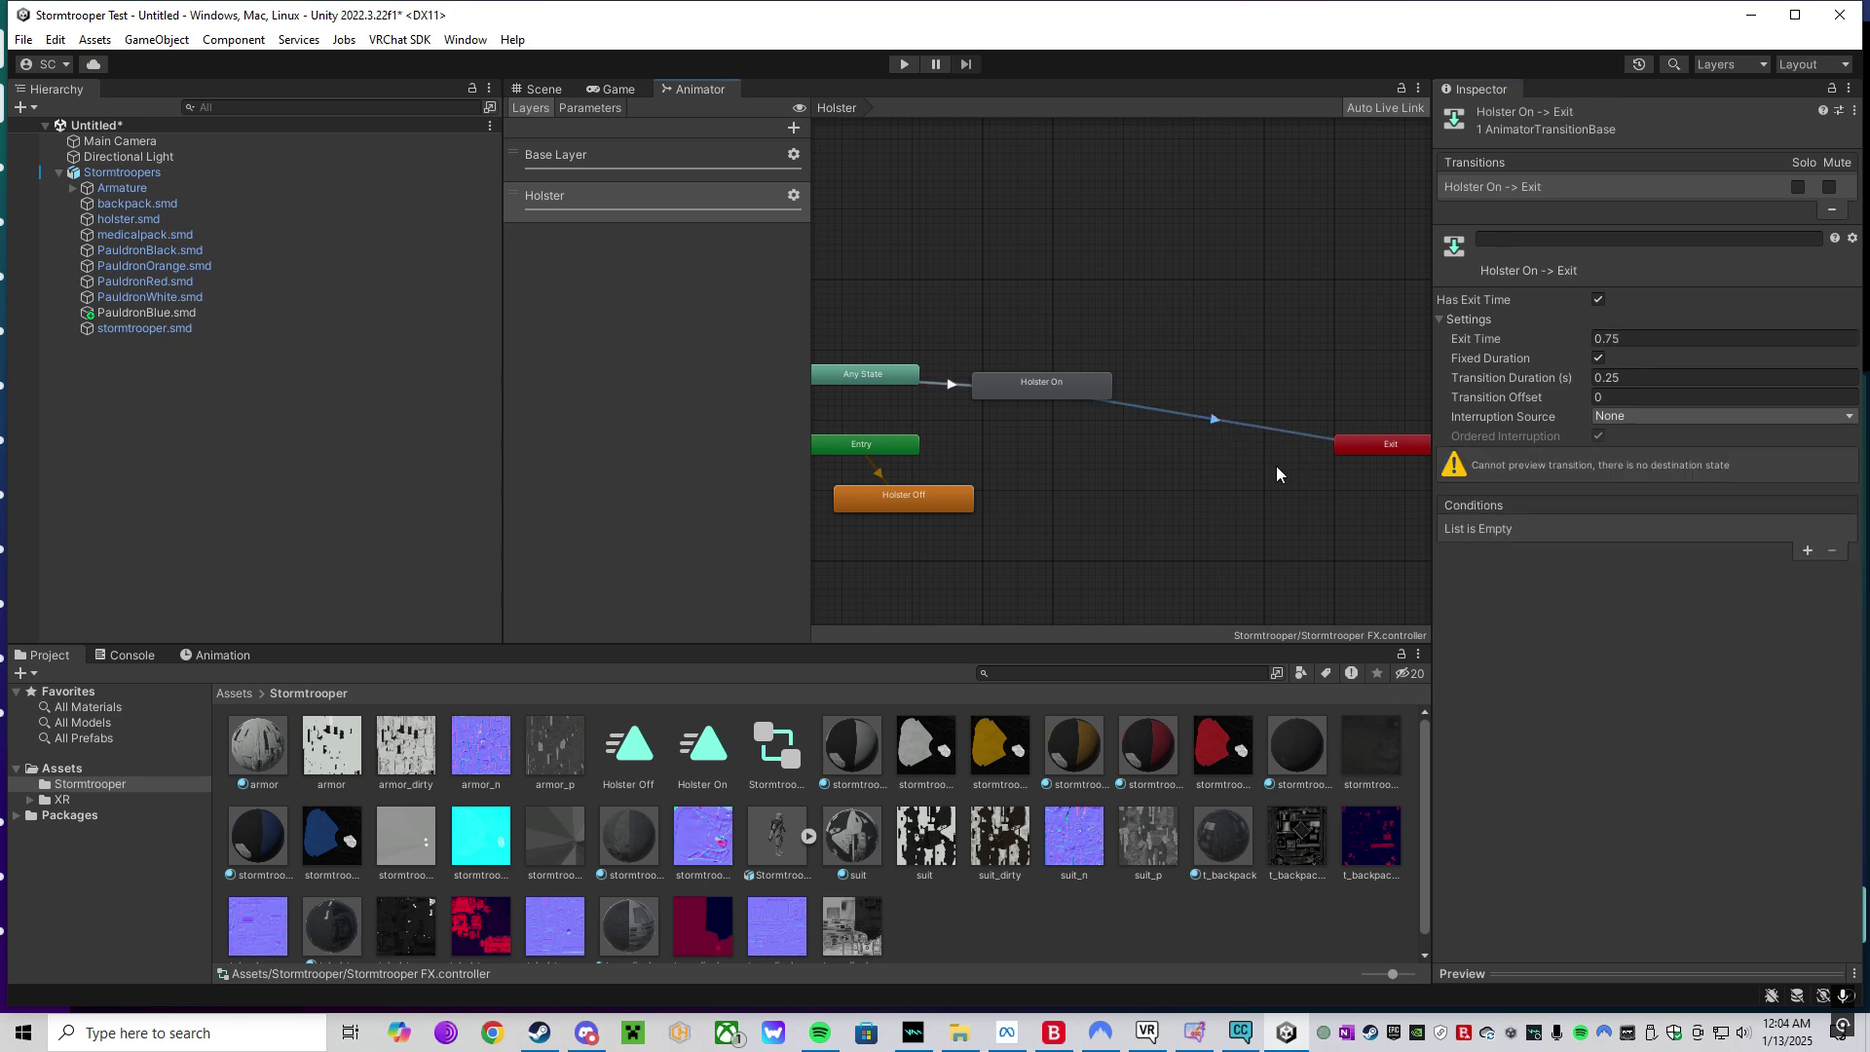
click(1806, 551)
click(1566, 528)
click(1691, 527)
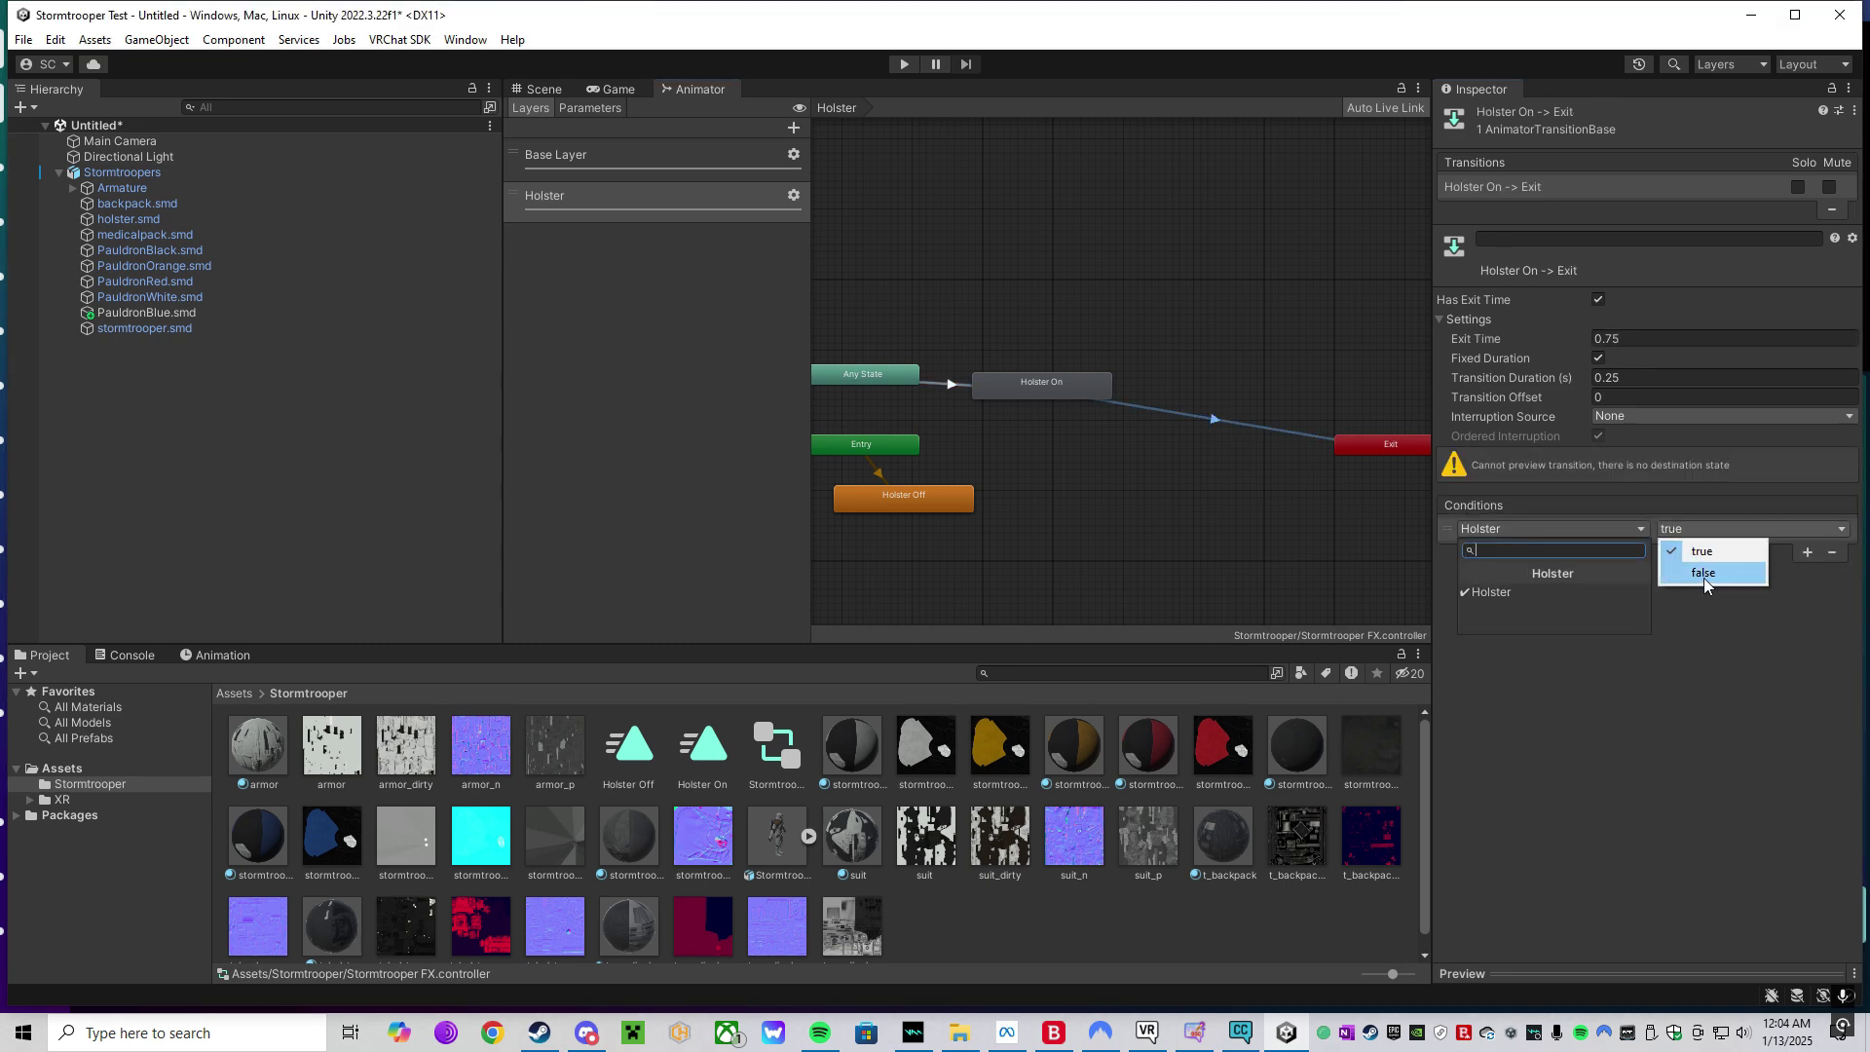
click(1703, 574)
- Turn off Has Exit Time and set the transition duration to 0 on the Holster On to Exit transition
click(1598, 300)
click(1616, 377)
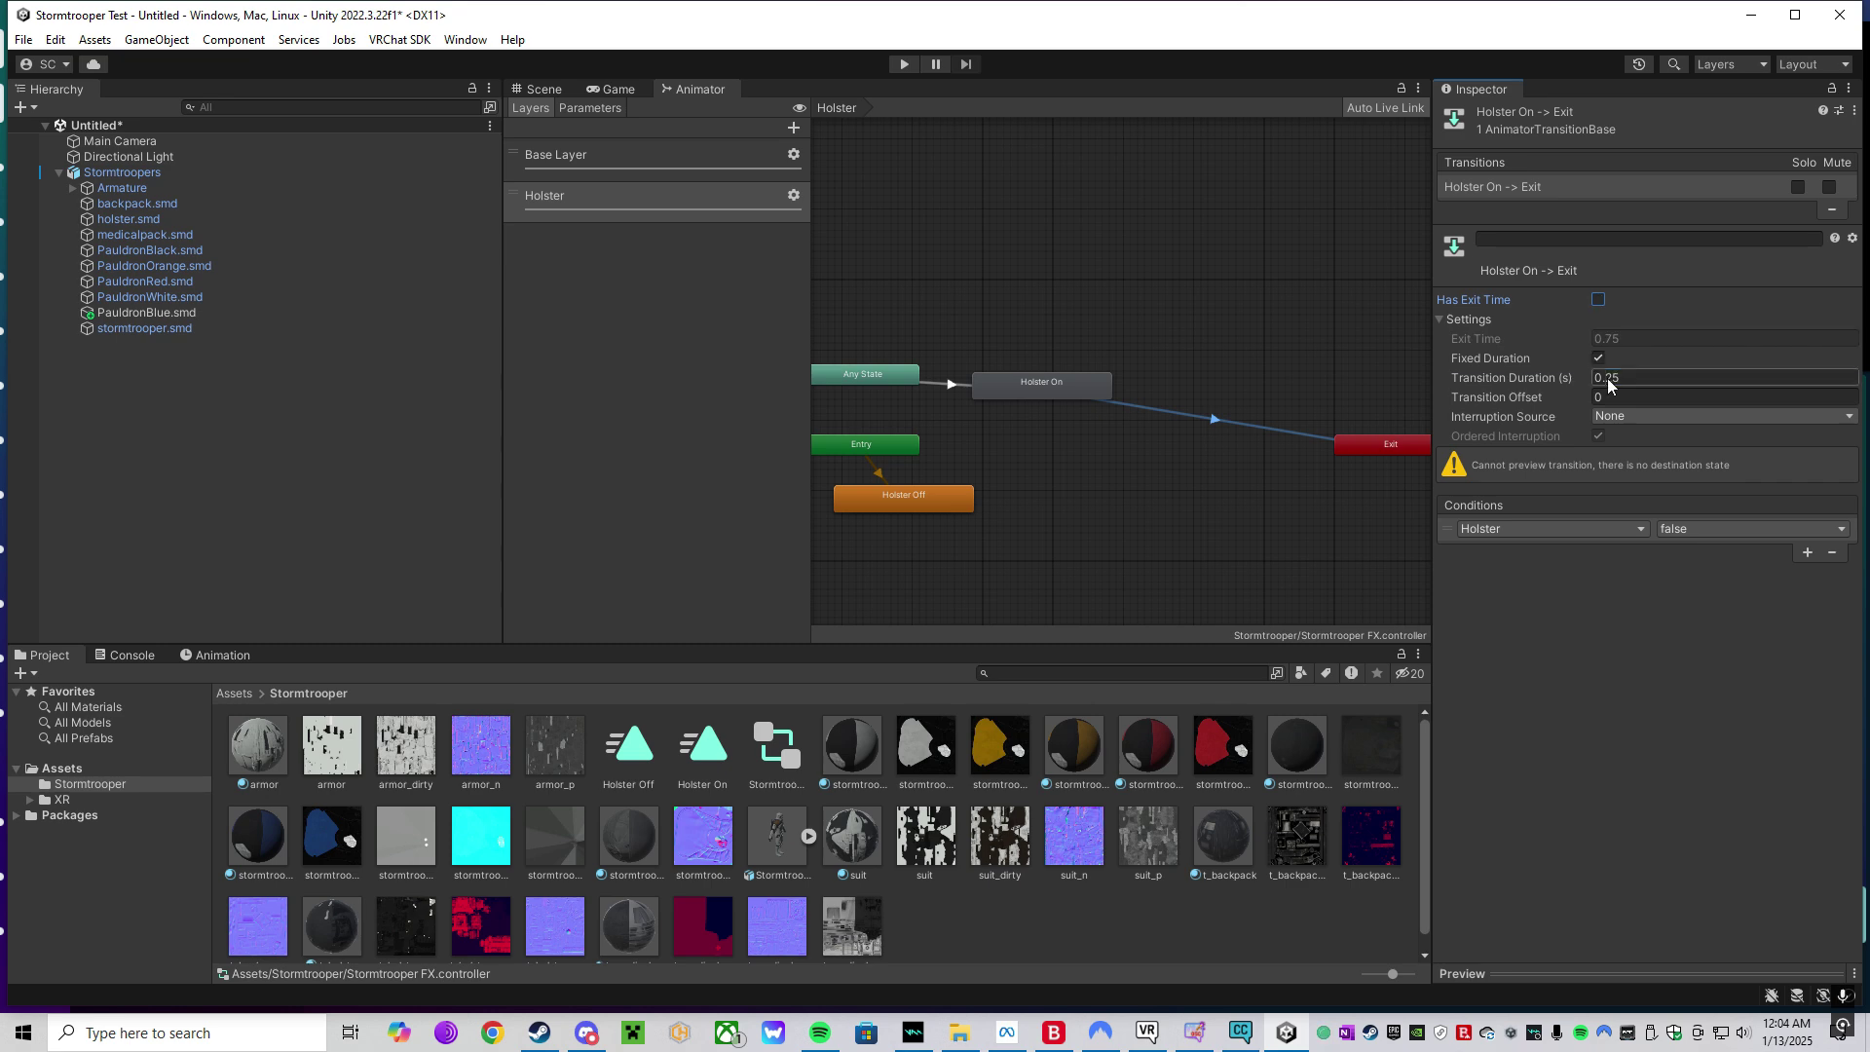
text(0)
click(958, 390)
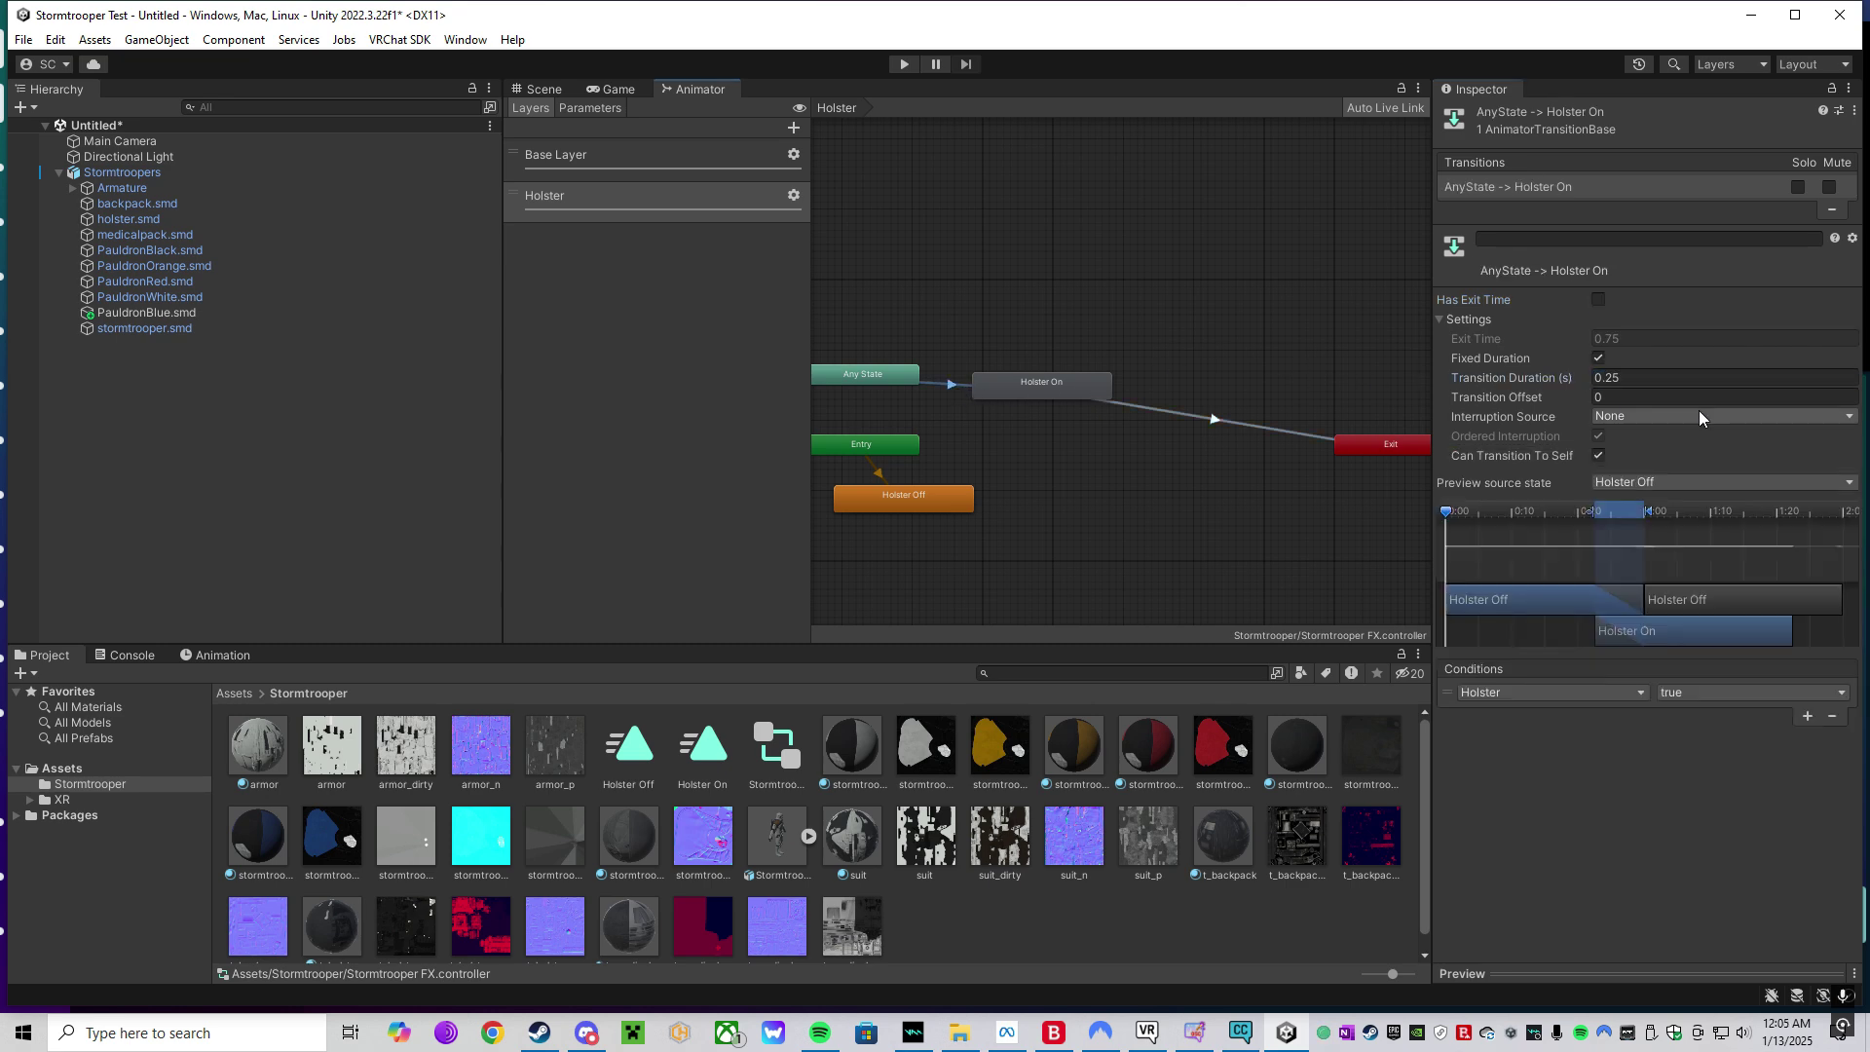
click(1224, 597)
- Return to the scene view and create a VRChat Expression Parameters asset named Stormtrooper Param in the Stormtrooper folder
click(539, 89)
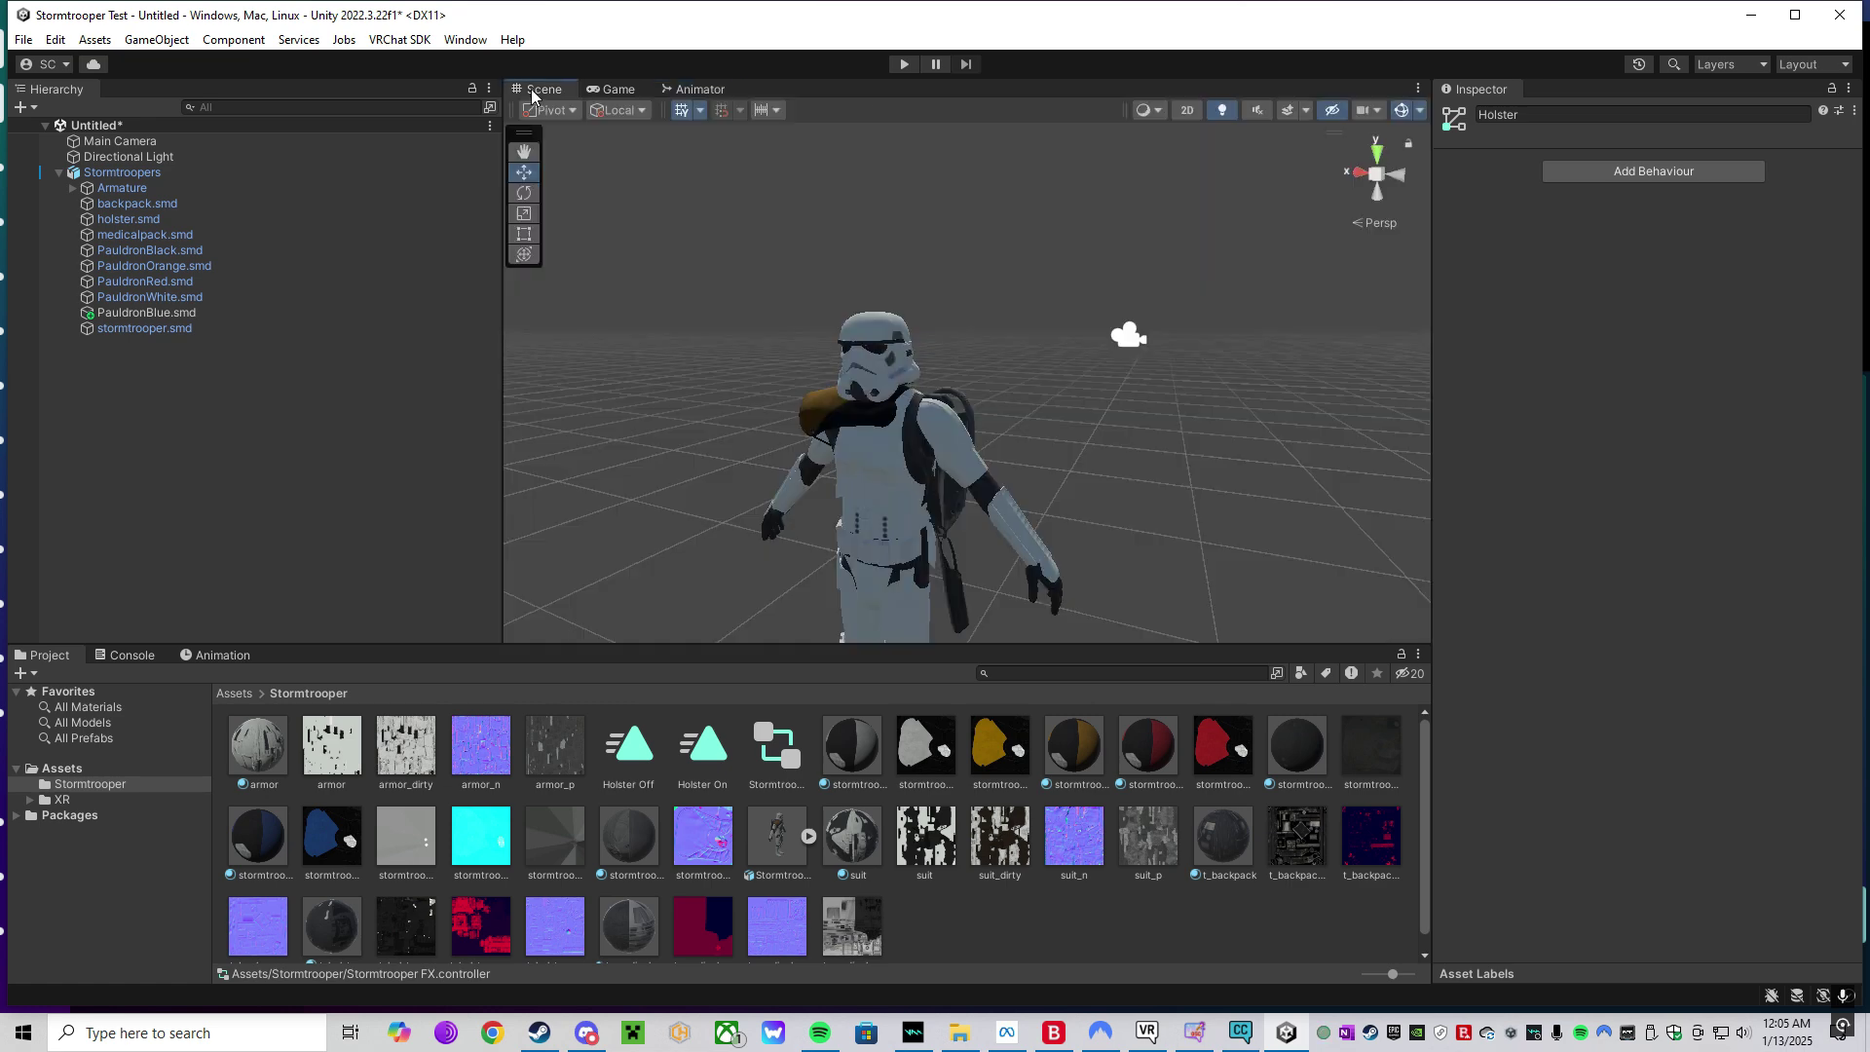
right_click(989, 904)
mouse_move(1076, 301)
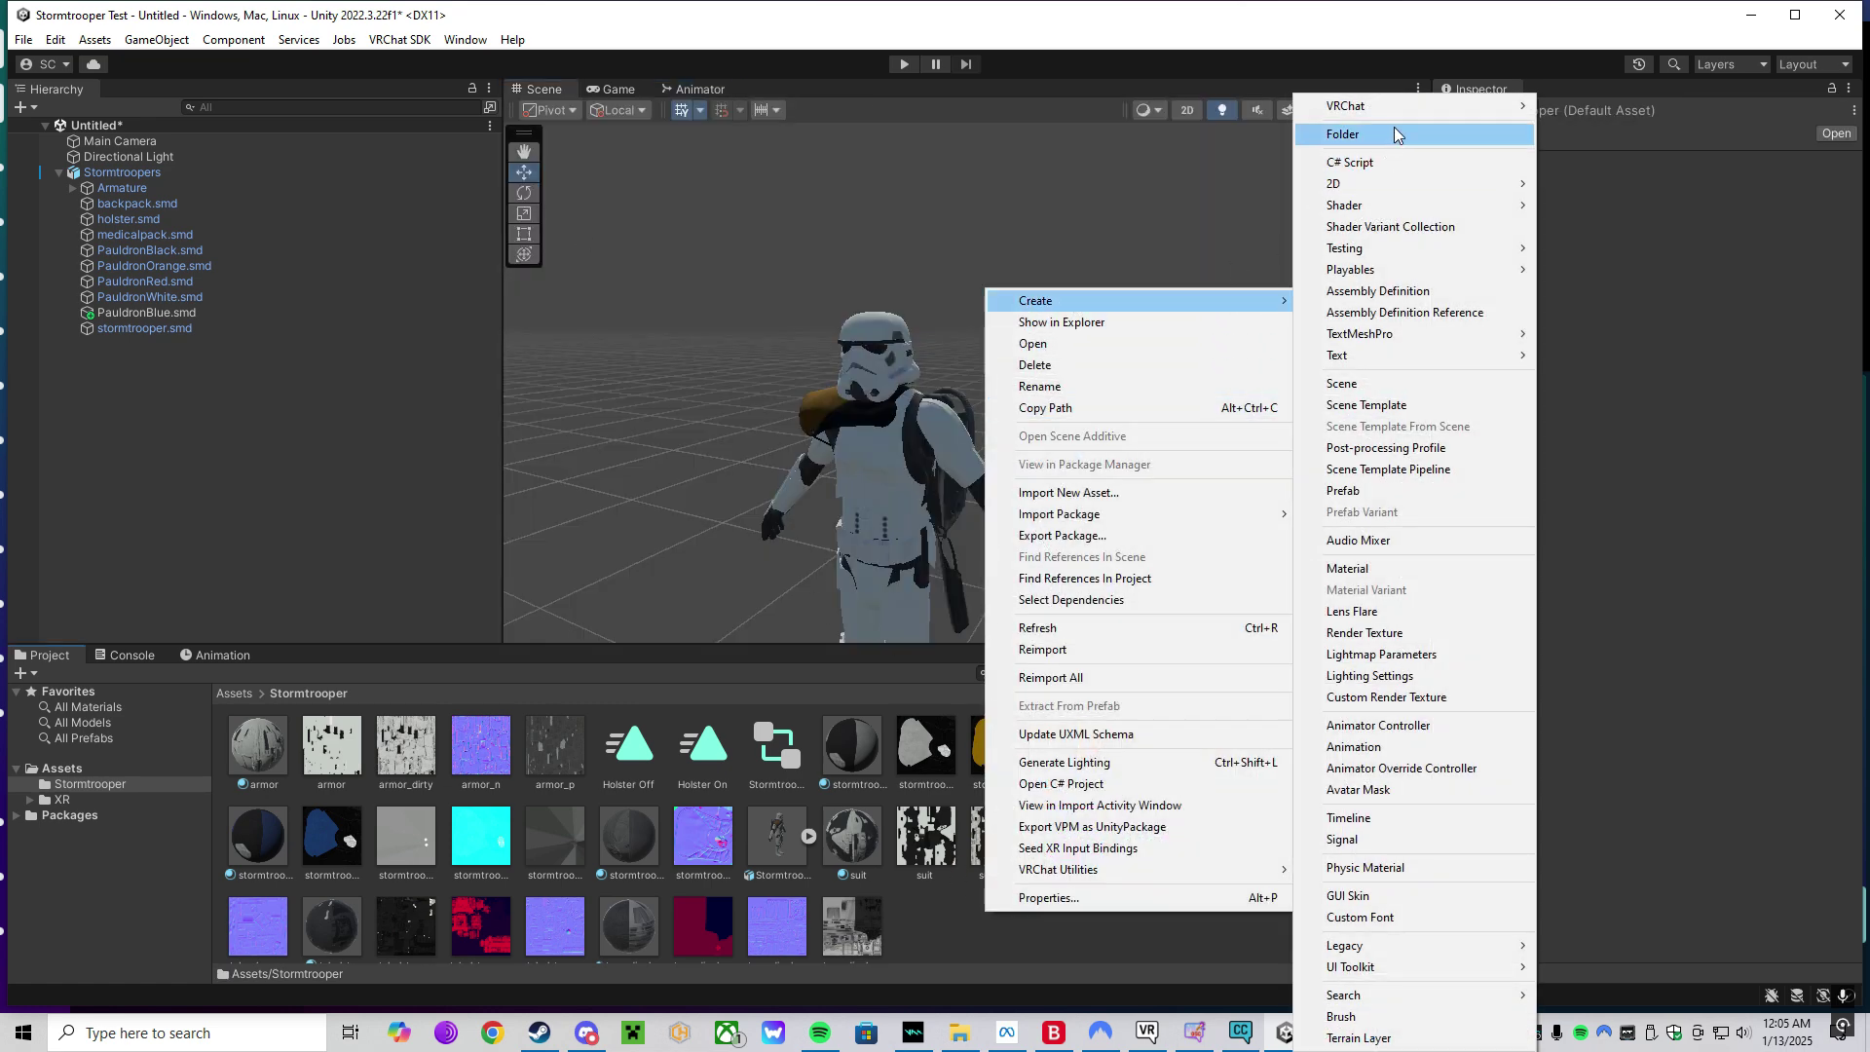
mouse_move(1414, 109)
mouse_move(1597, 119)
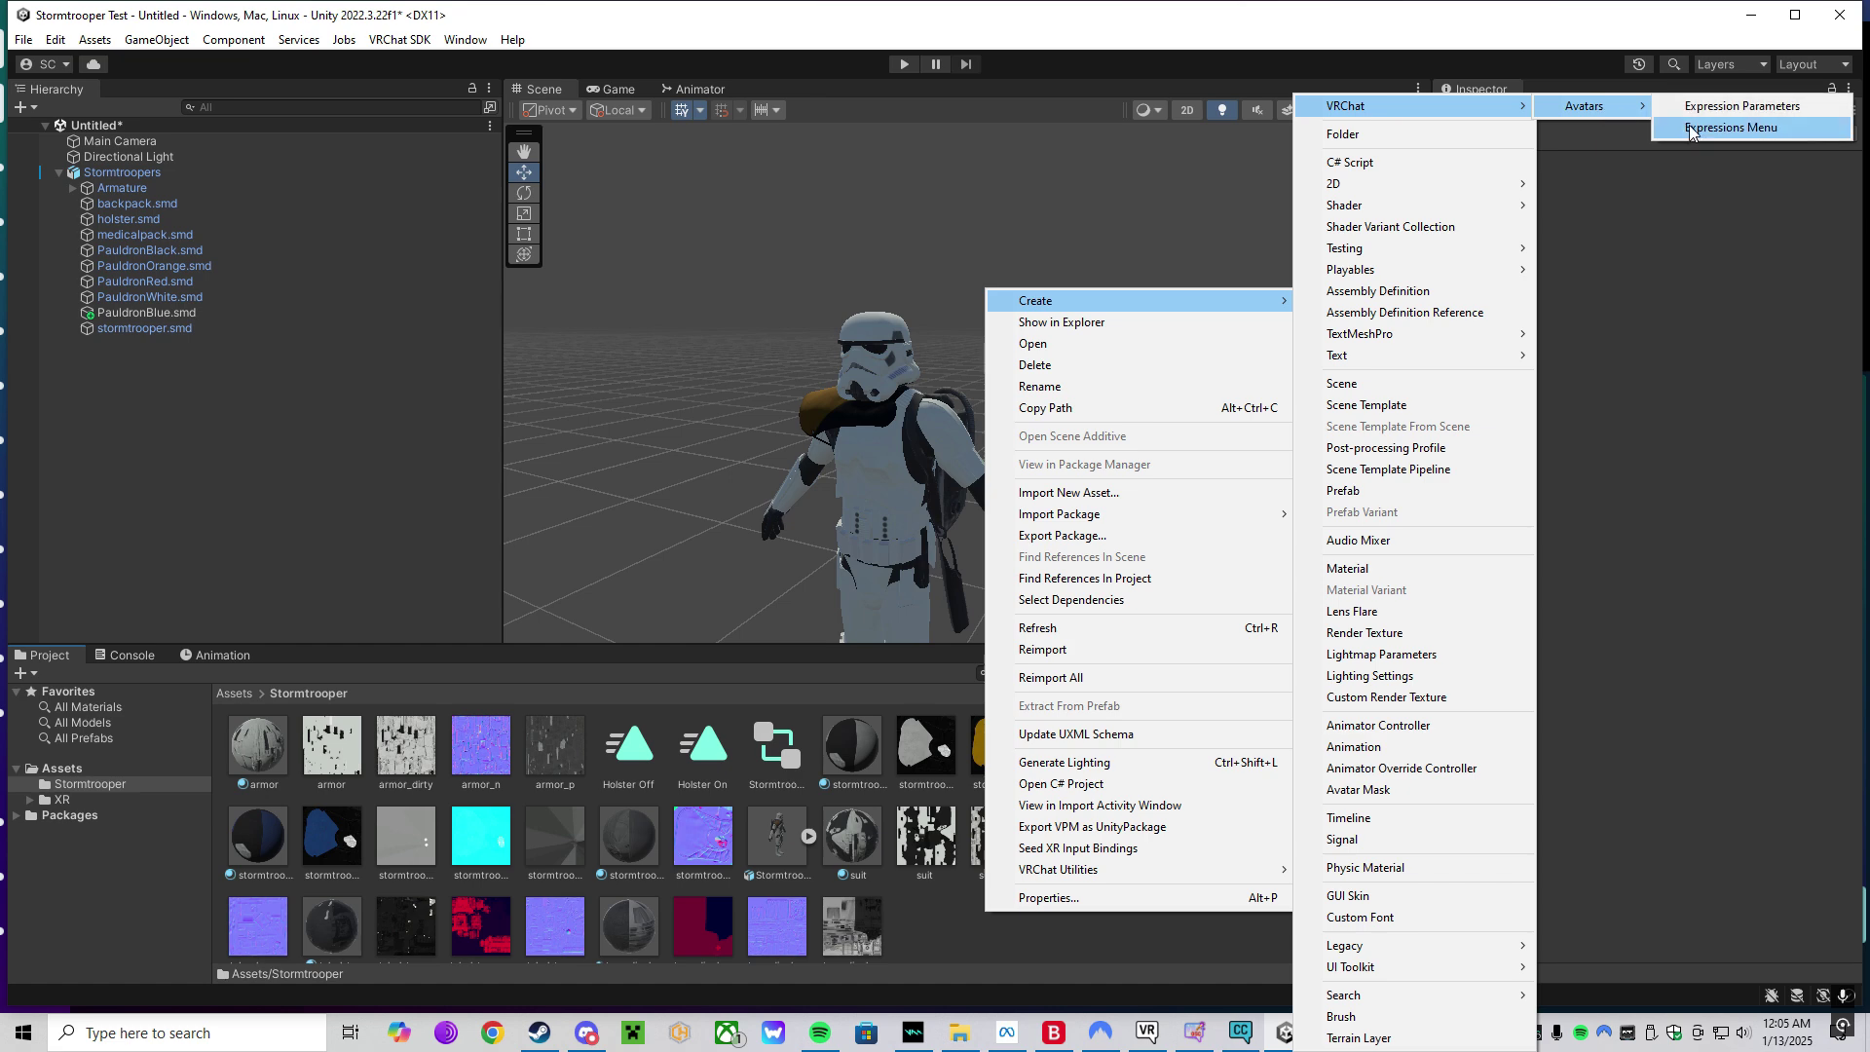
click(1714, 105)
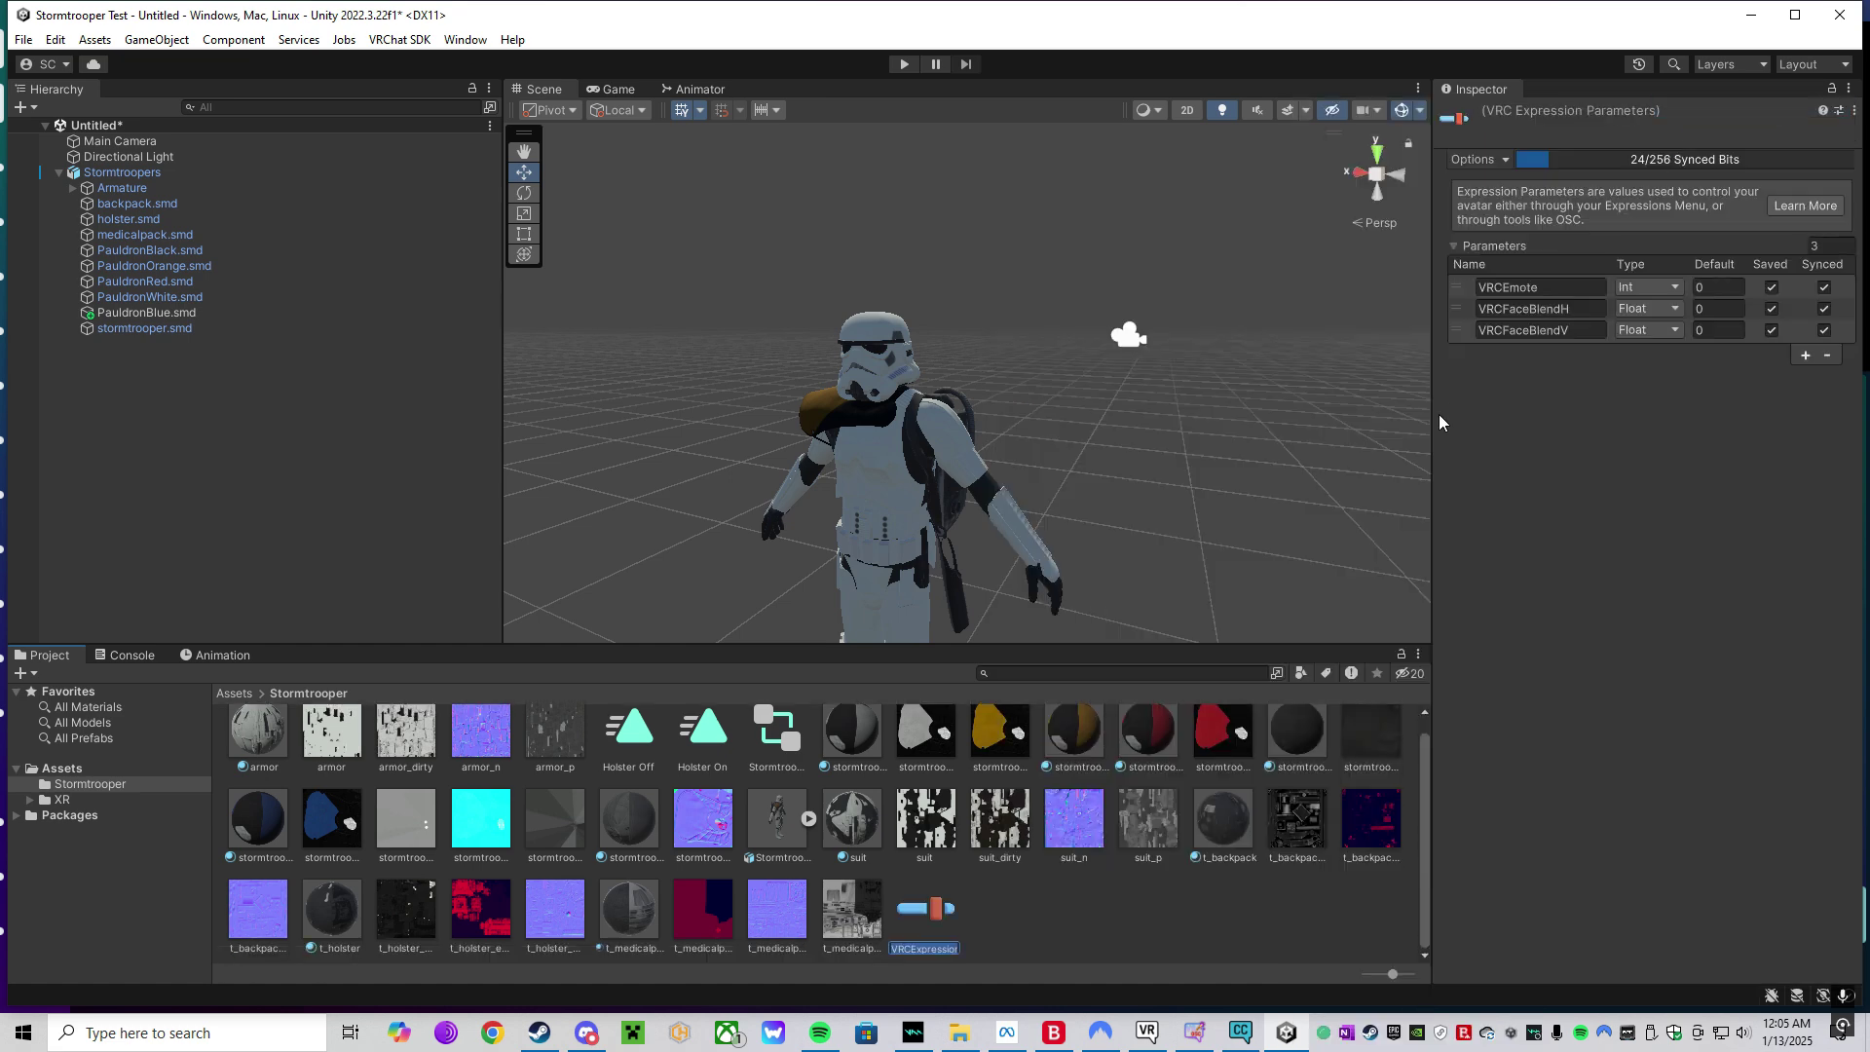
text(Stormtrooper Param)
key(Return)
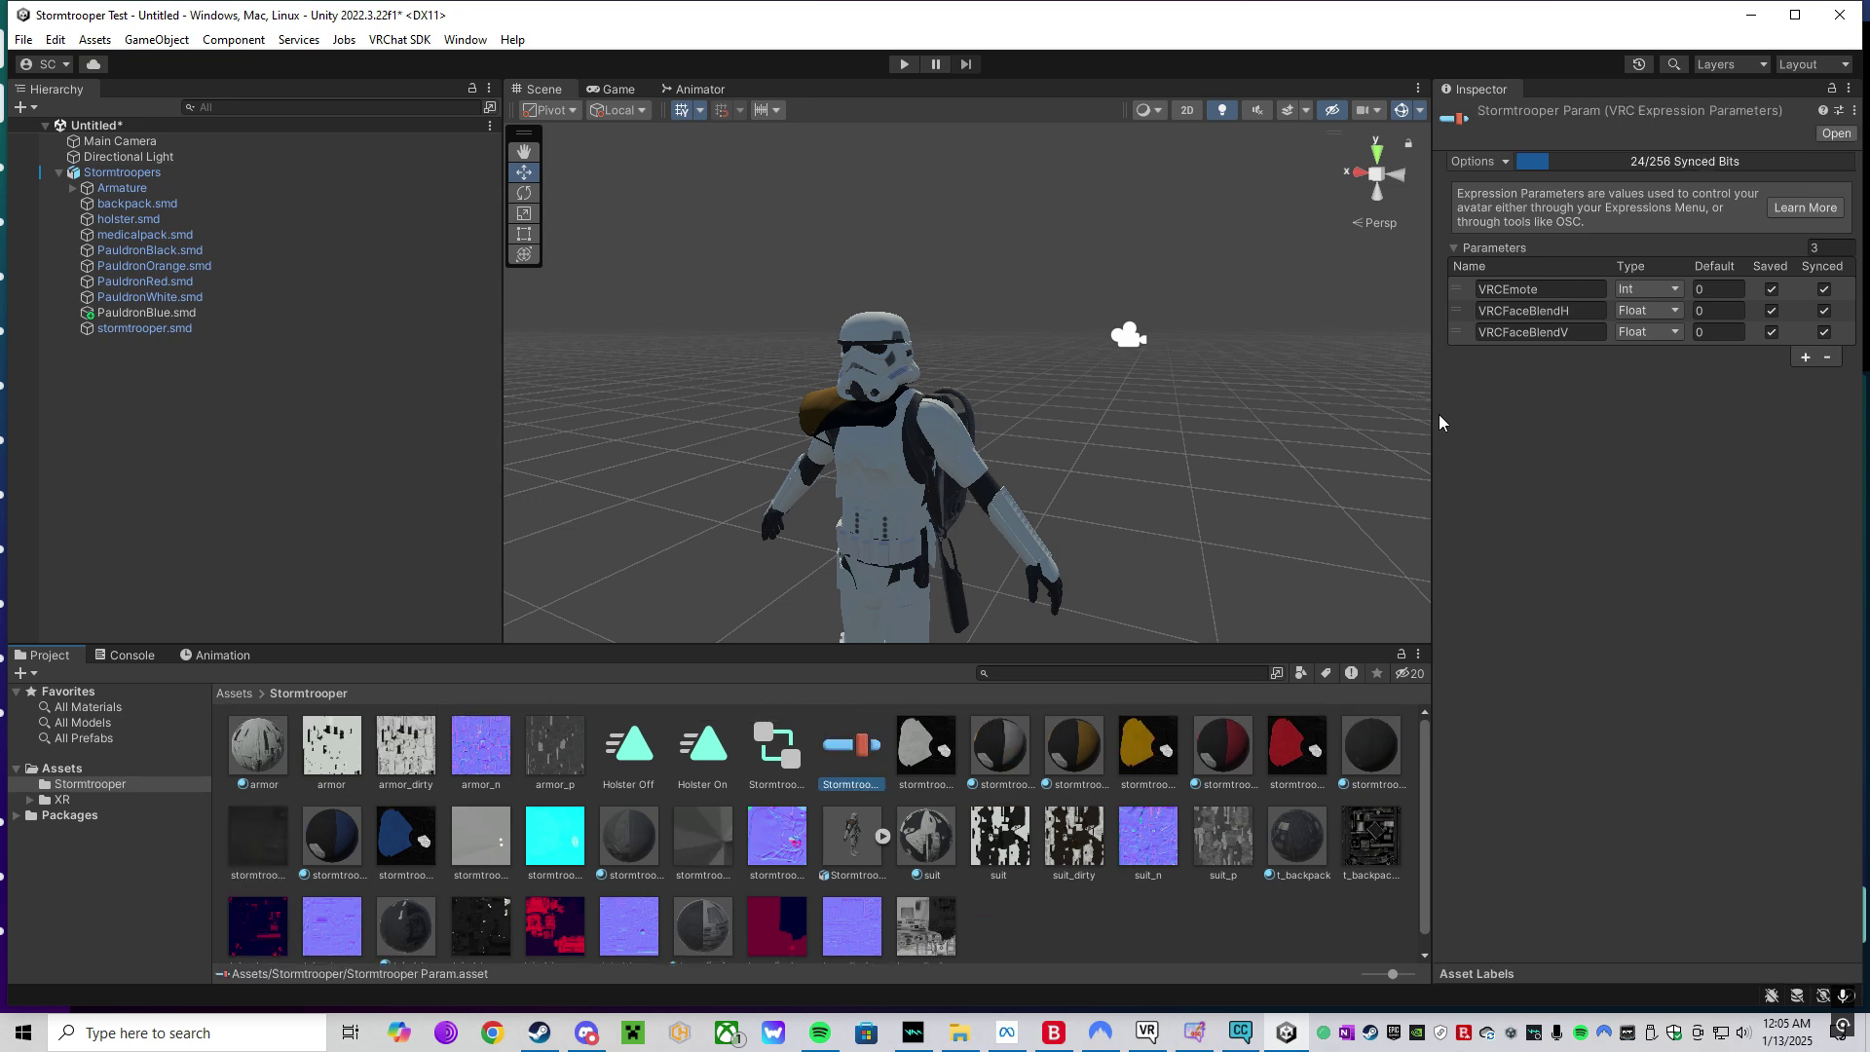
- Add a Bool parameter named Holster to the Stormtrooper Param asset
click(1805, 357)
click(1645, 352)
click(1655, 419)
click(1569, 359)
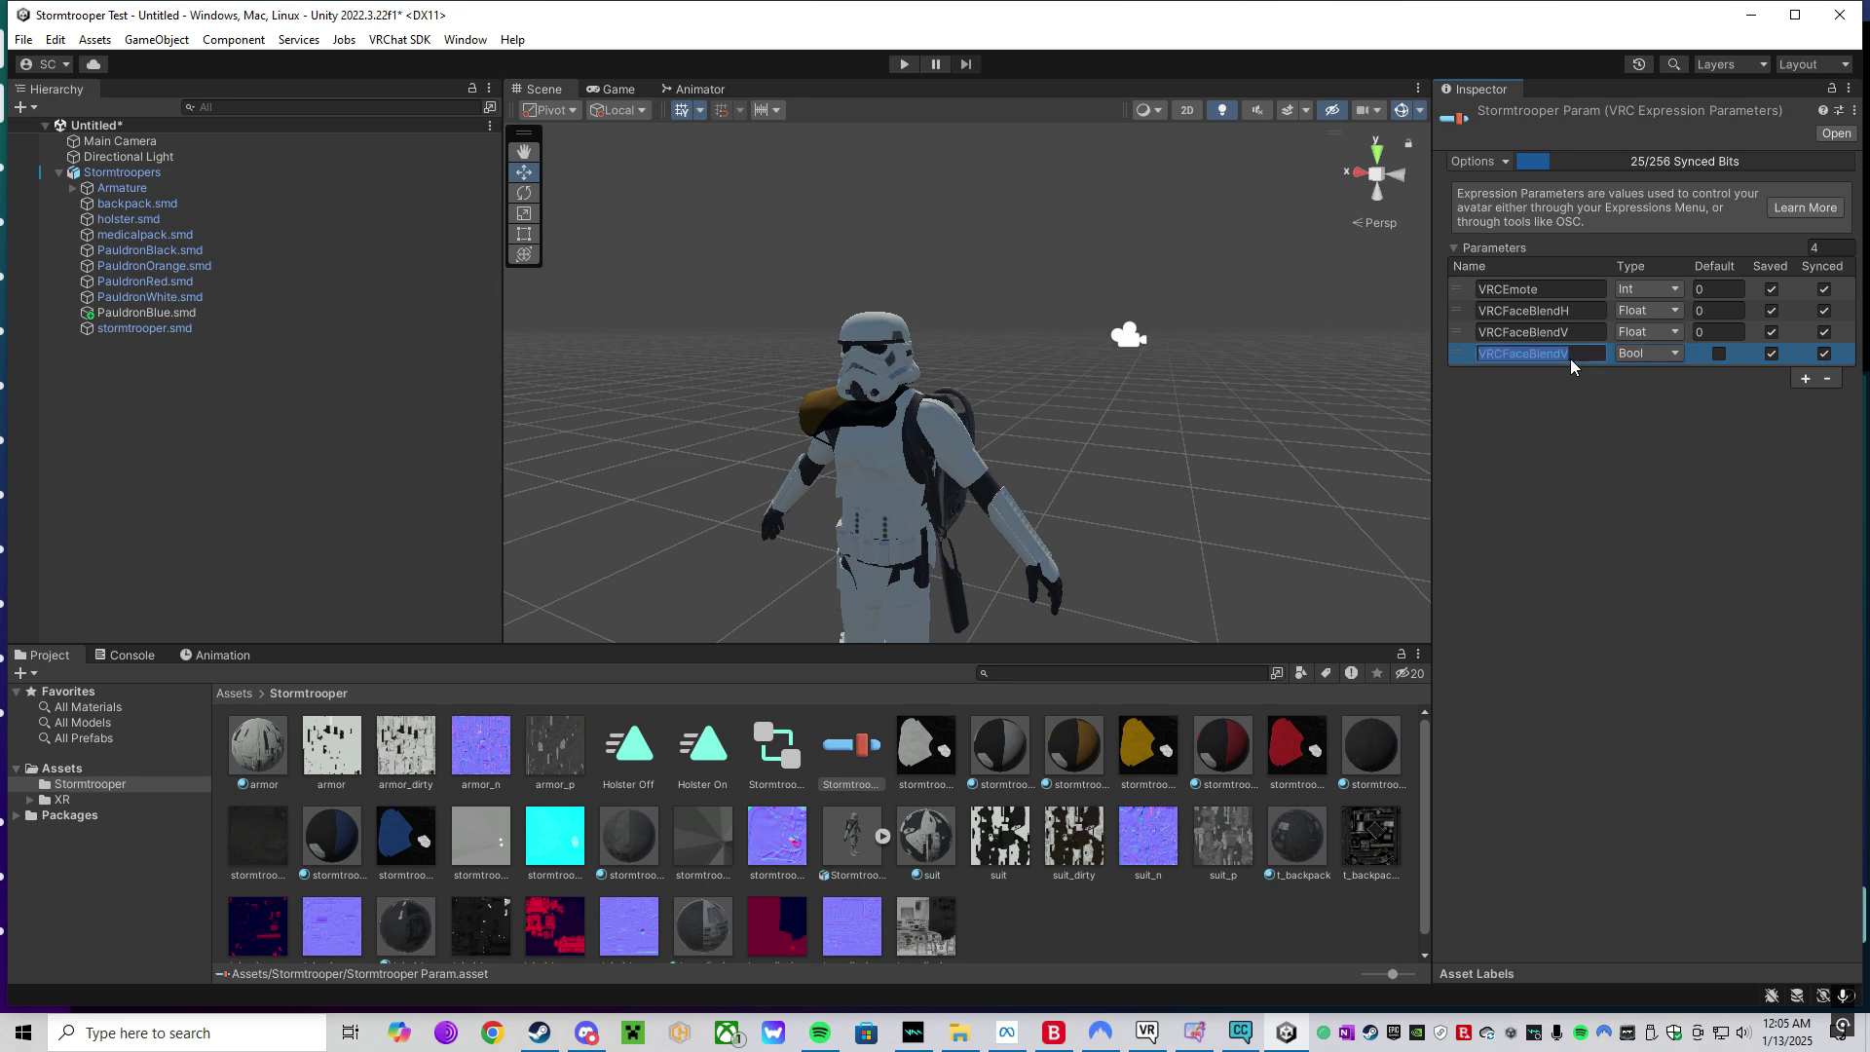
text(Holster)
- Create a VRChat Expressions Menu asset named Storm Menu in the Stormtrooper folder
click(1022, 937)
right_click(1055, 930)
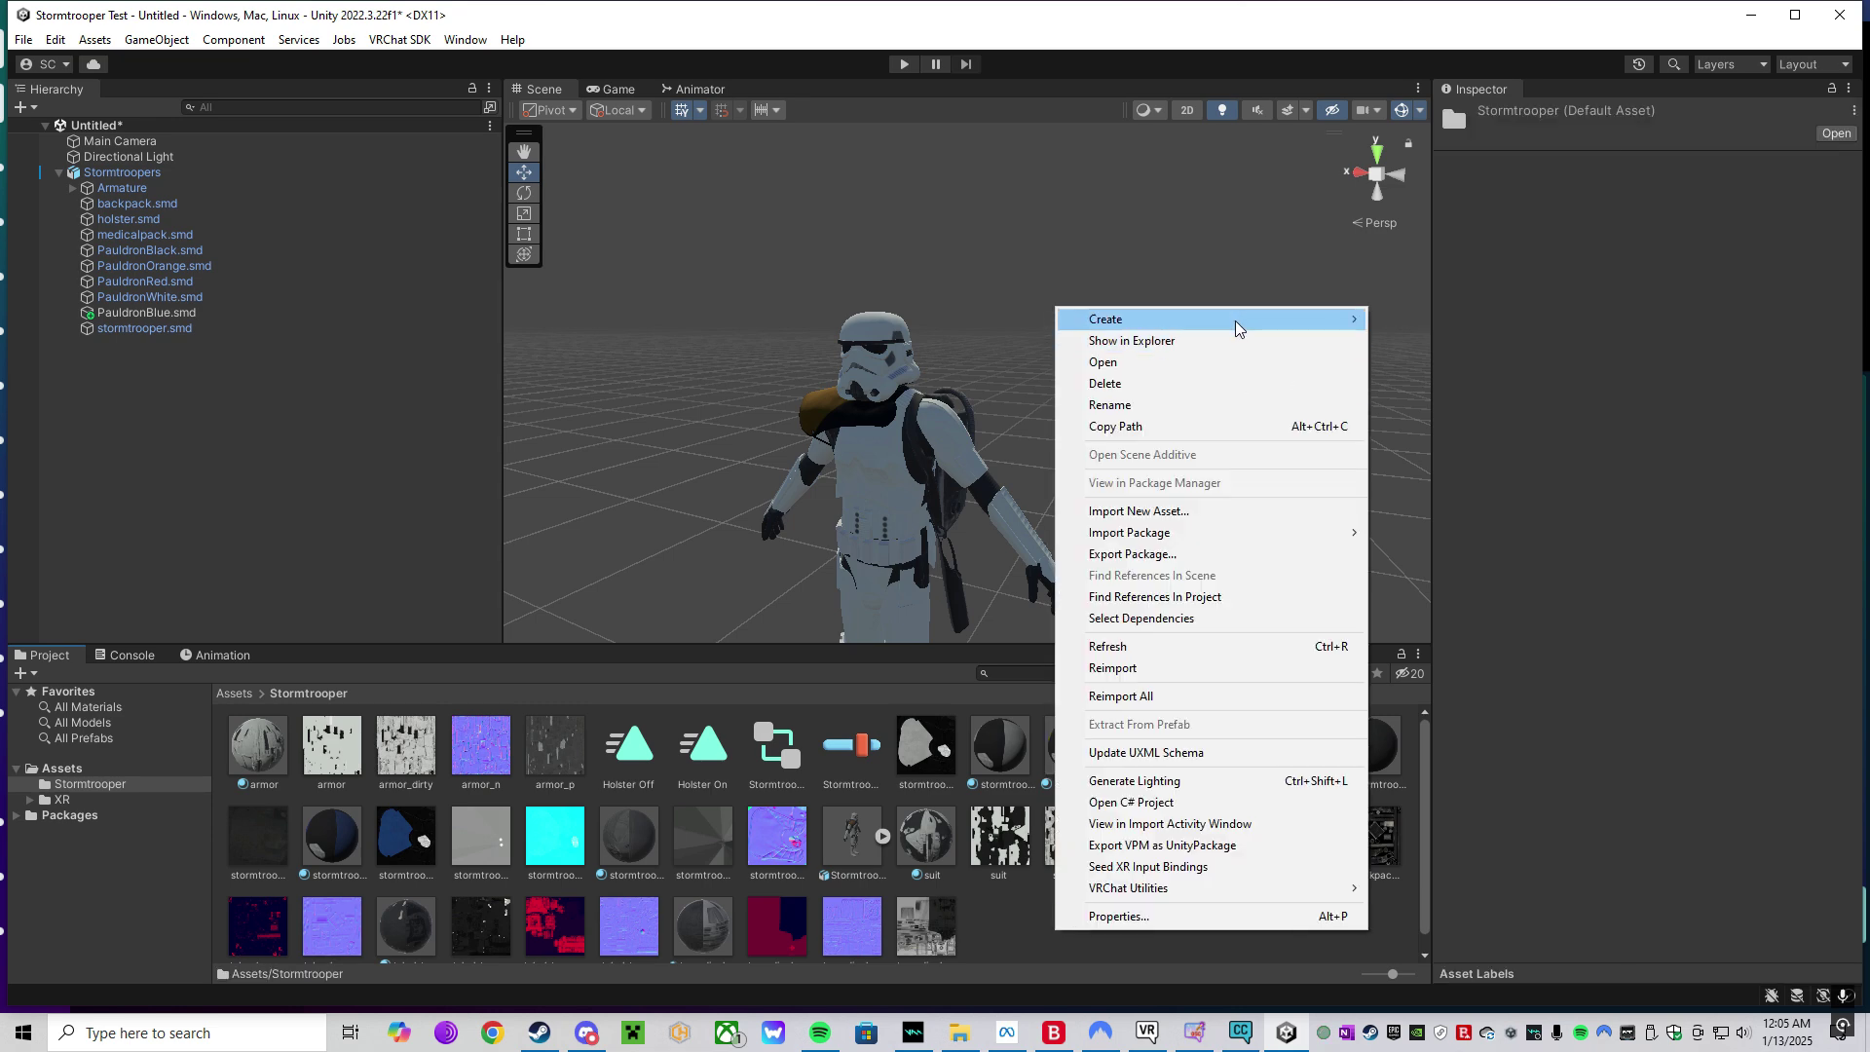
mouse_move(1235, 321)
mouse_move(1565, 107)
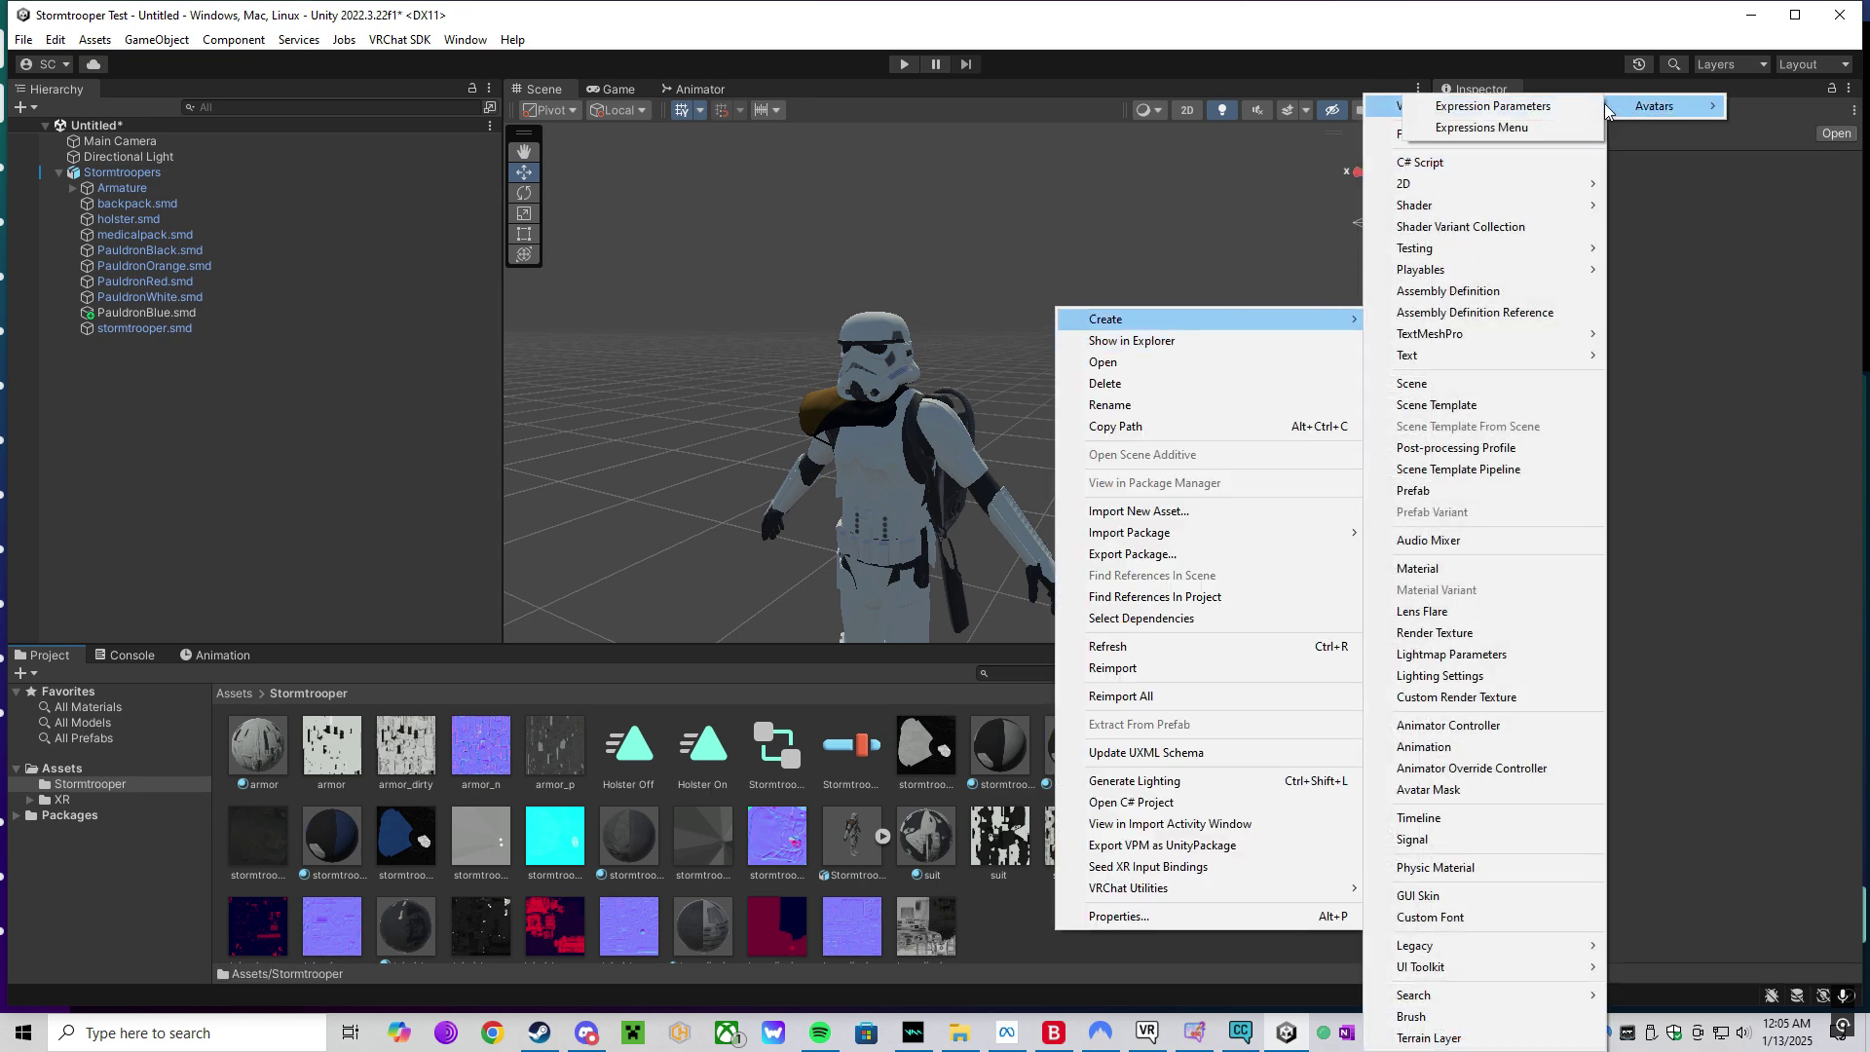
click(1539, 124)
text(So)
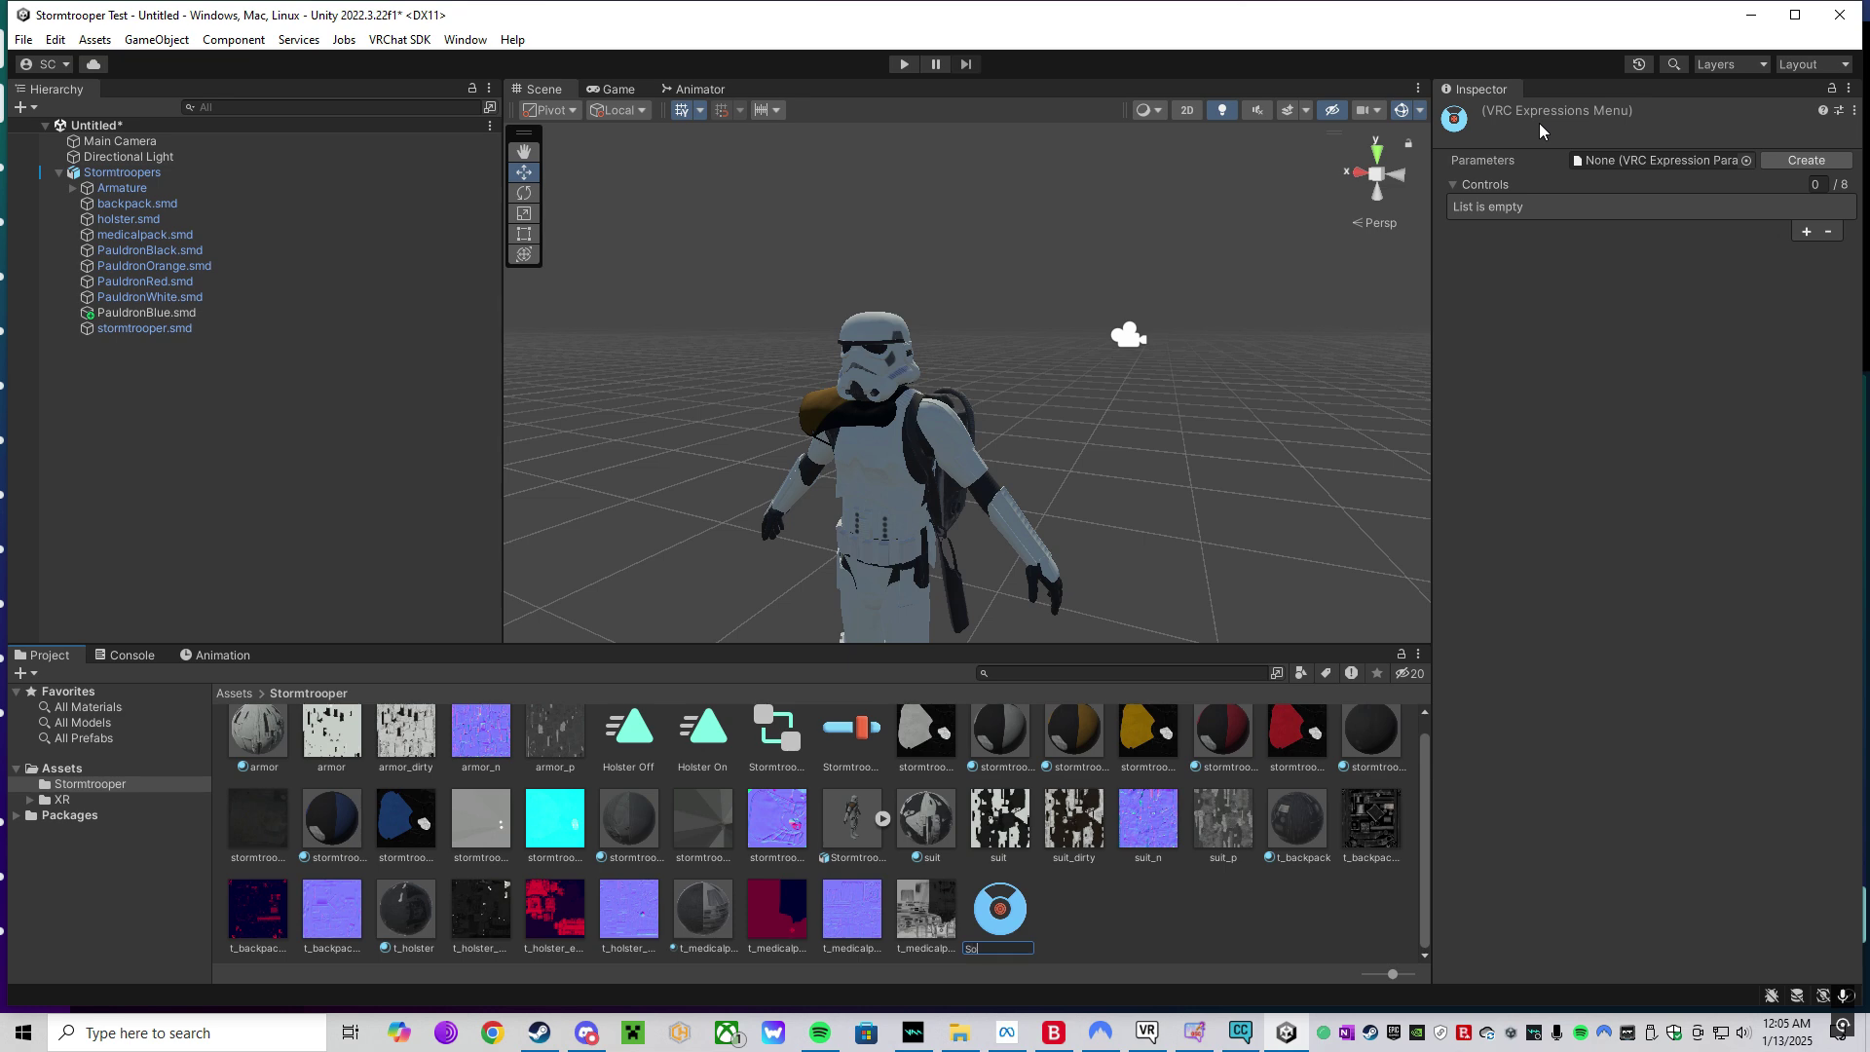
text(rm Menu)
key(Return)
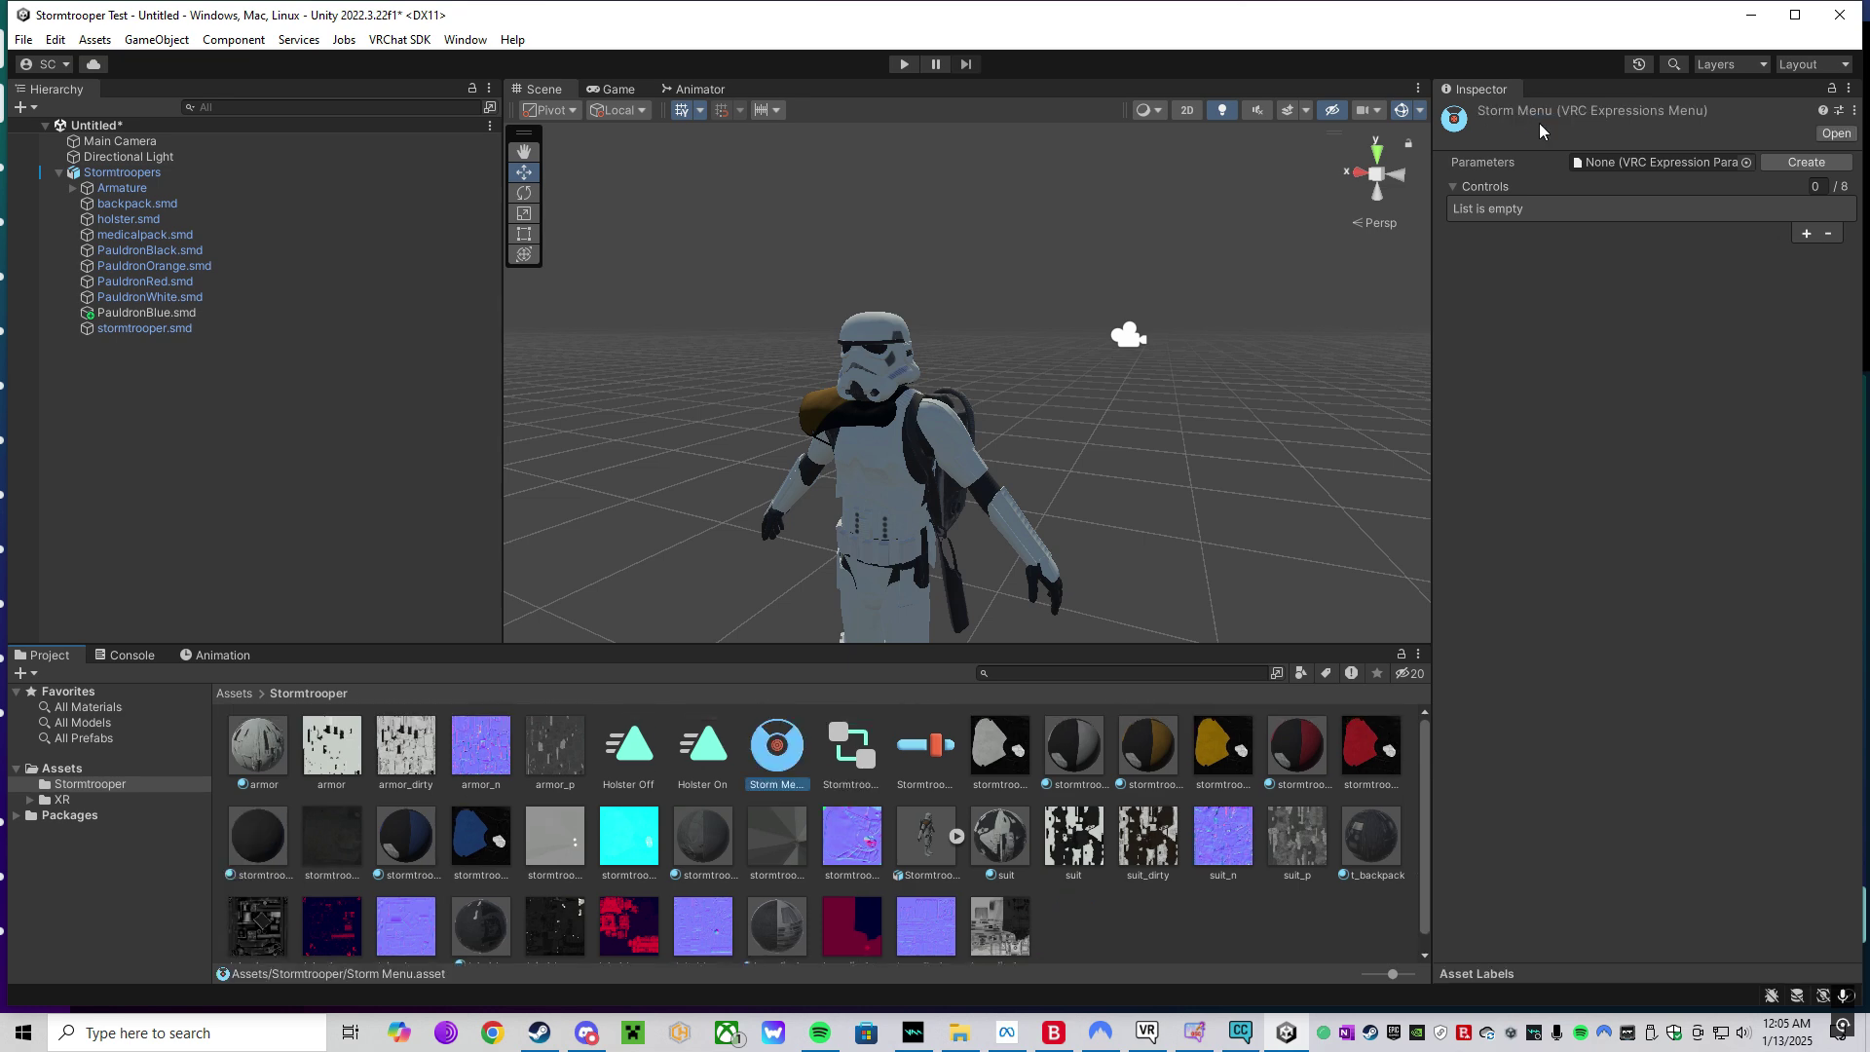
- Assign Stormtrooper Param as Storm Menu's parameters and add a control of type Toggle
drag(925, 745, 1730, 166)
click(1805, 233)
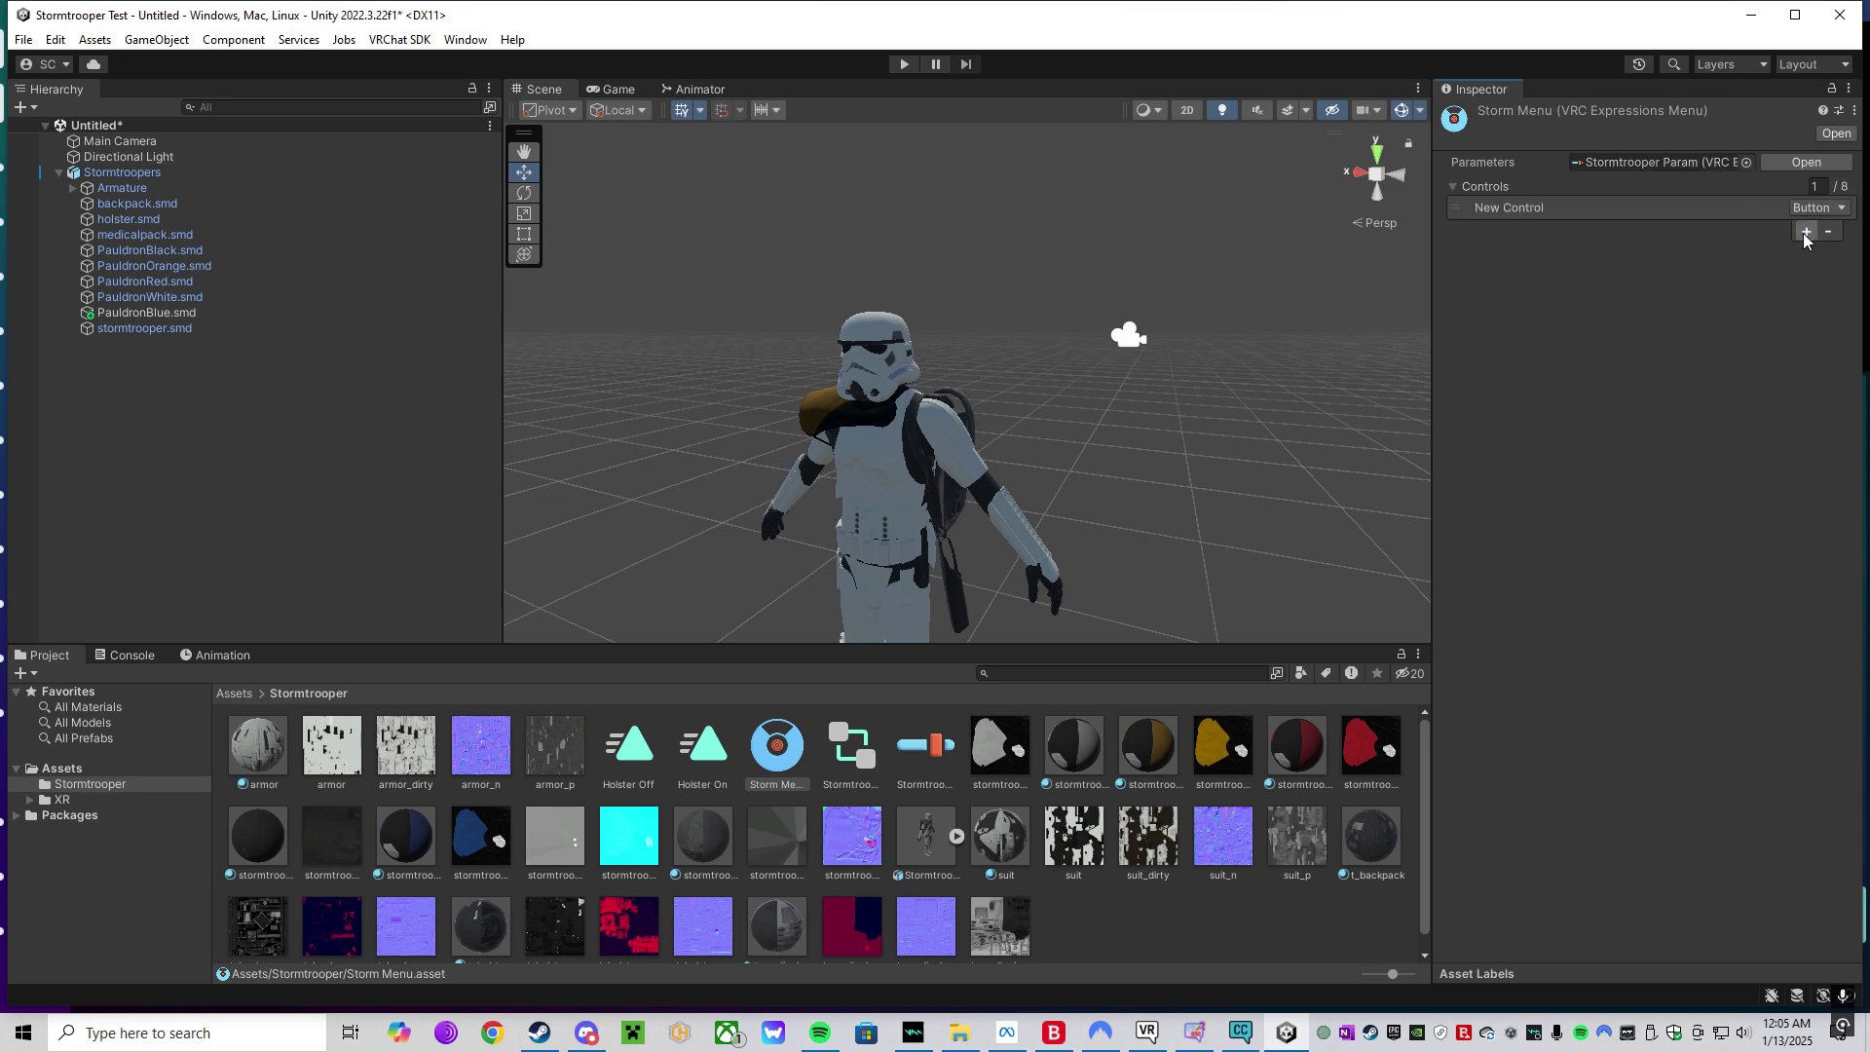
click(1826, 208)
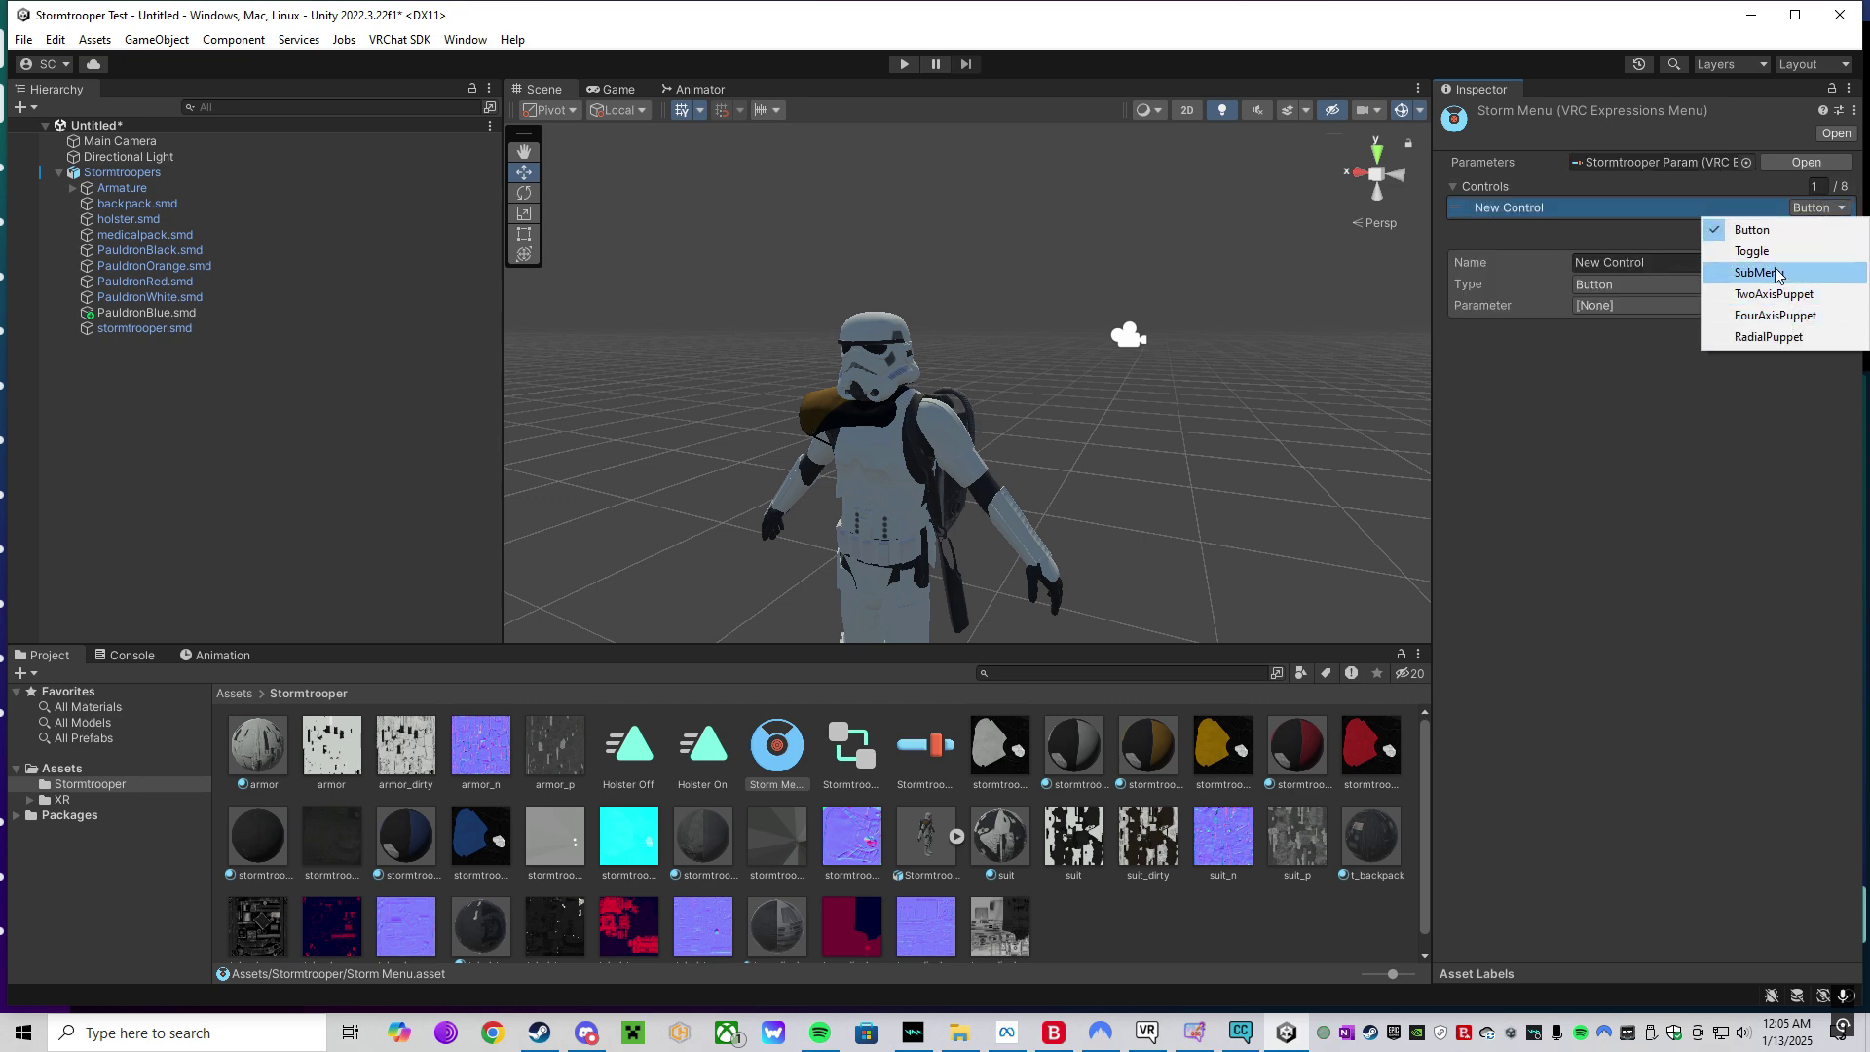
click(1743, 246)
- Link the new toggle control to the Holster Bool parameter and name it Holster
click(1645, 304)
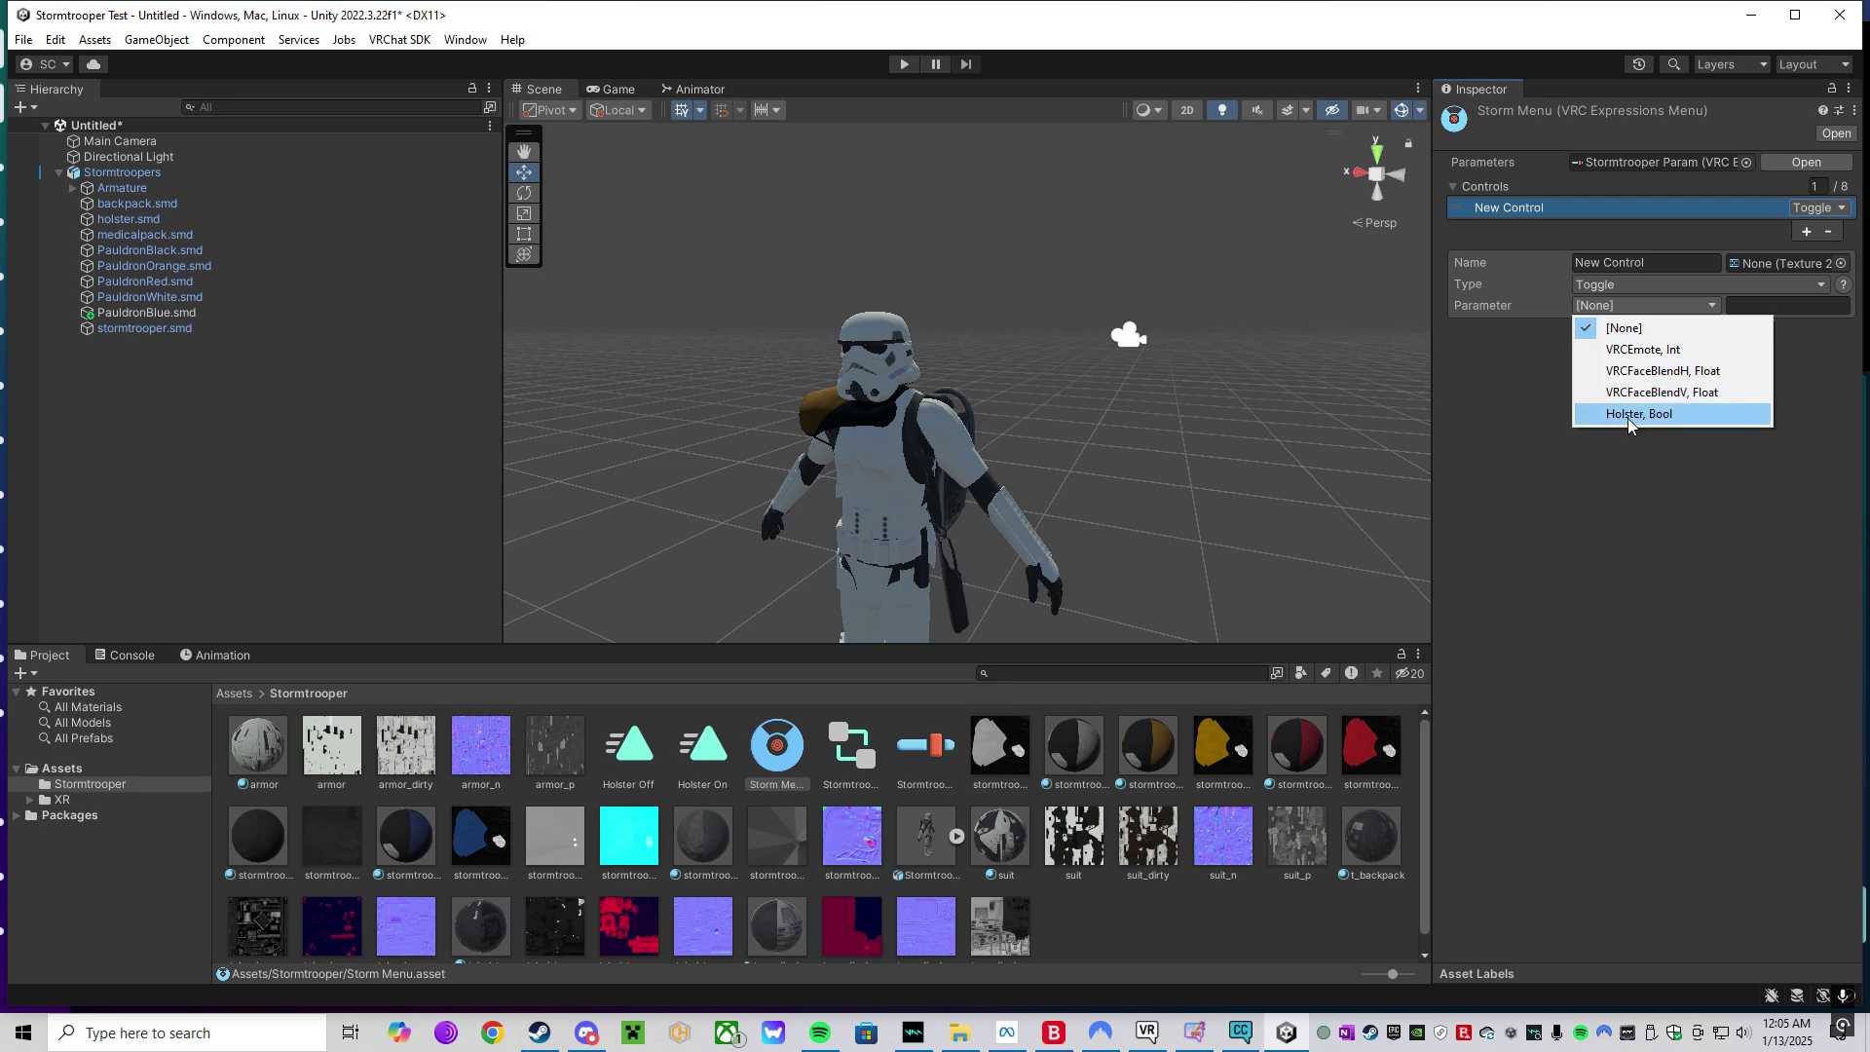
click(1616, 416)
click(1616, 266)
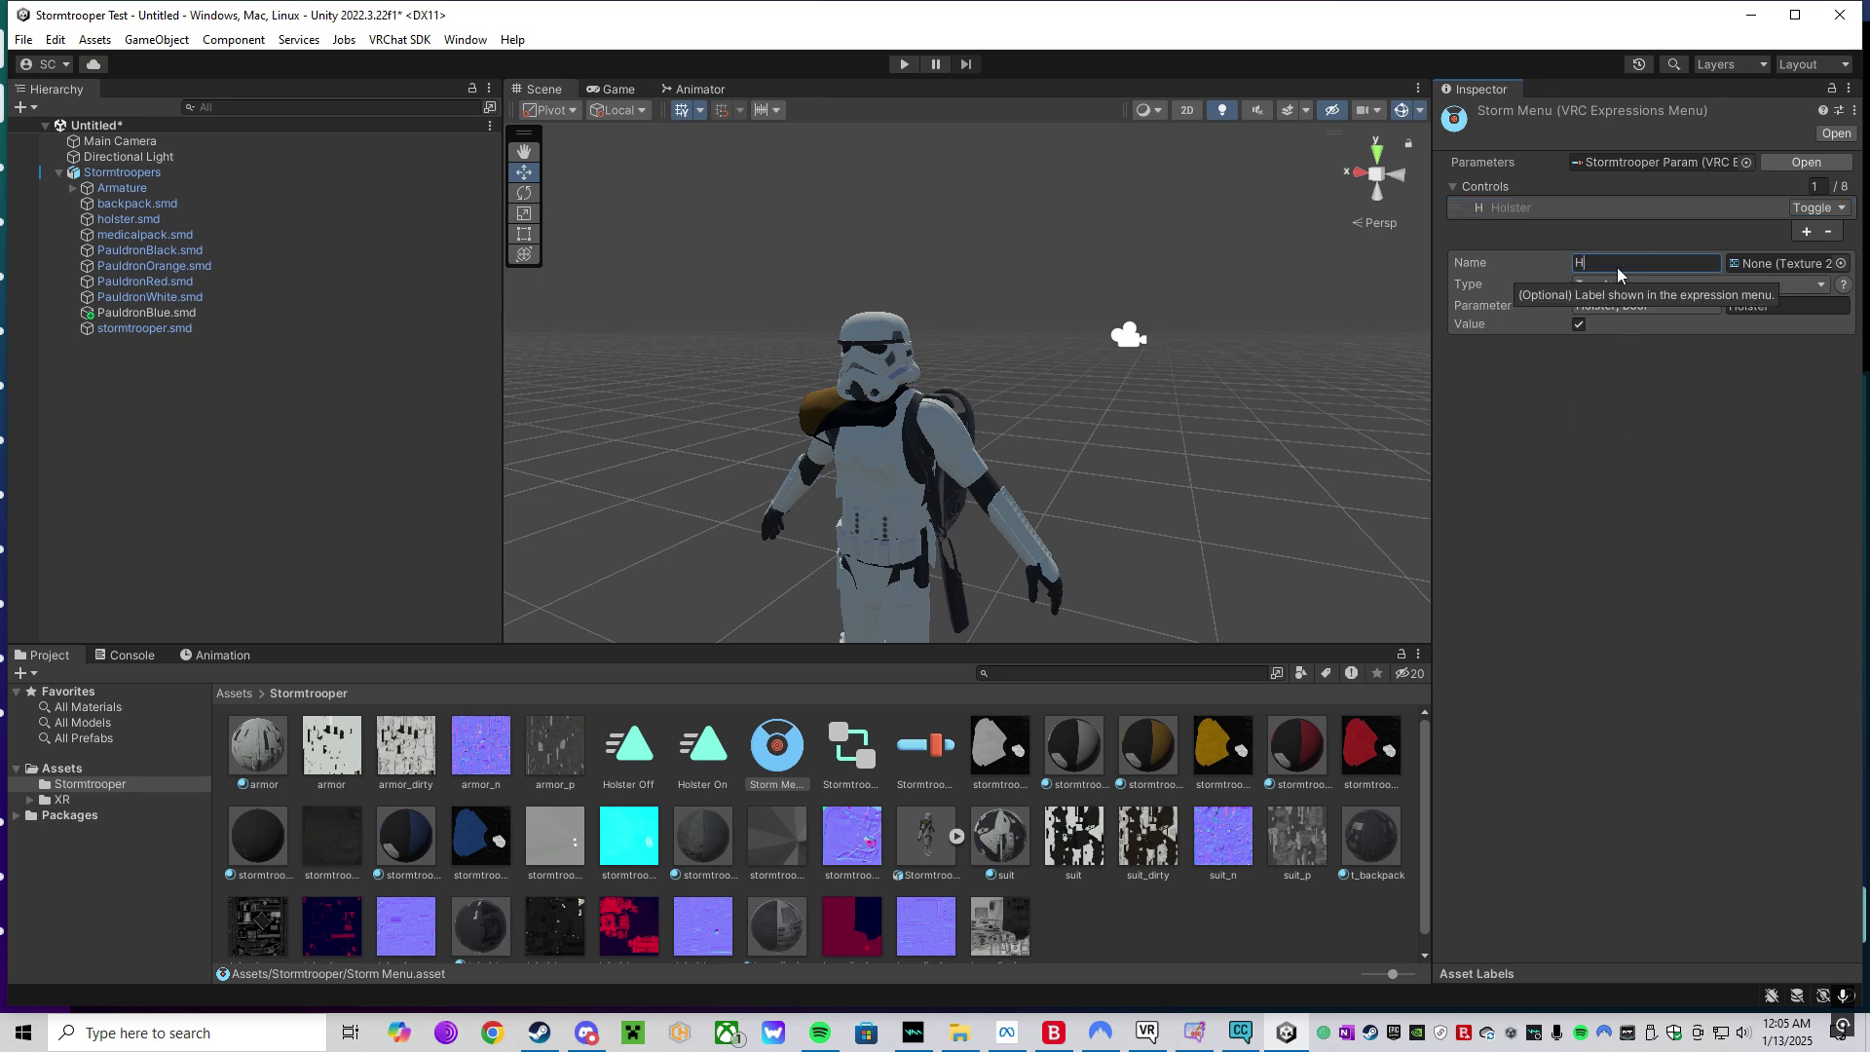
text(Holster)
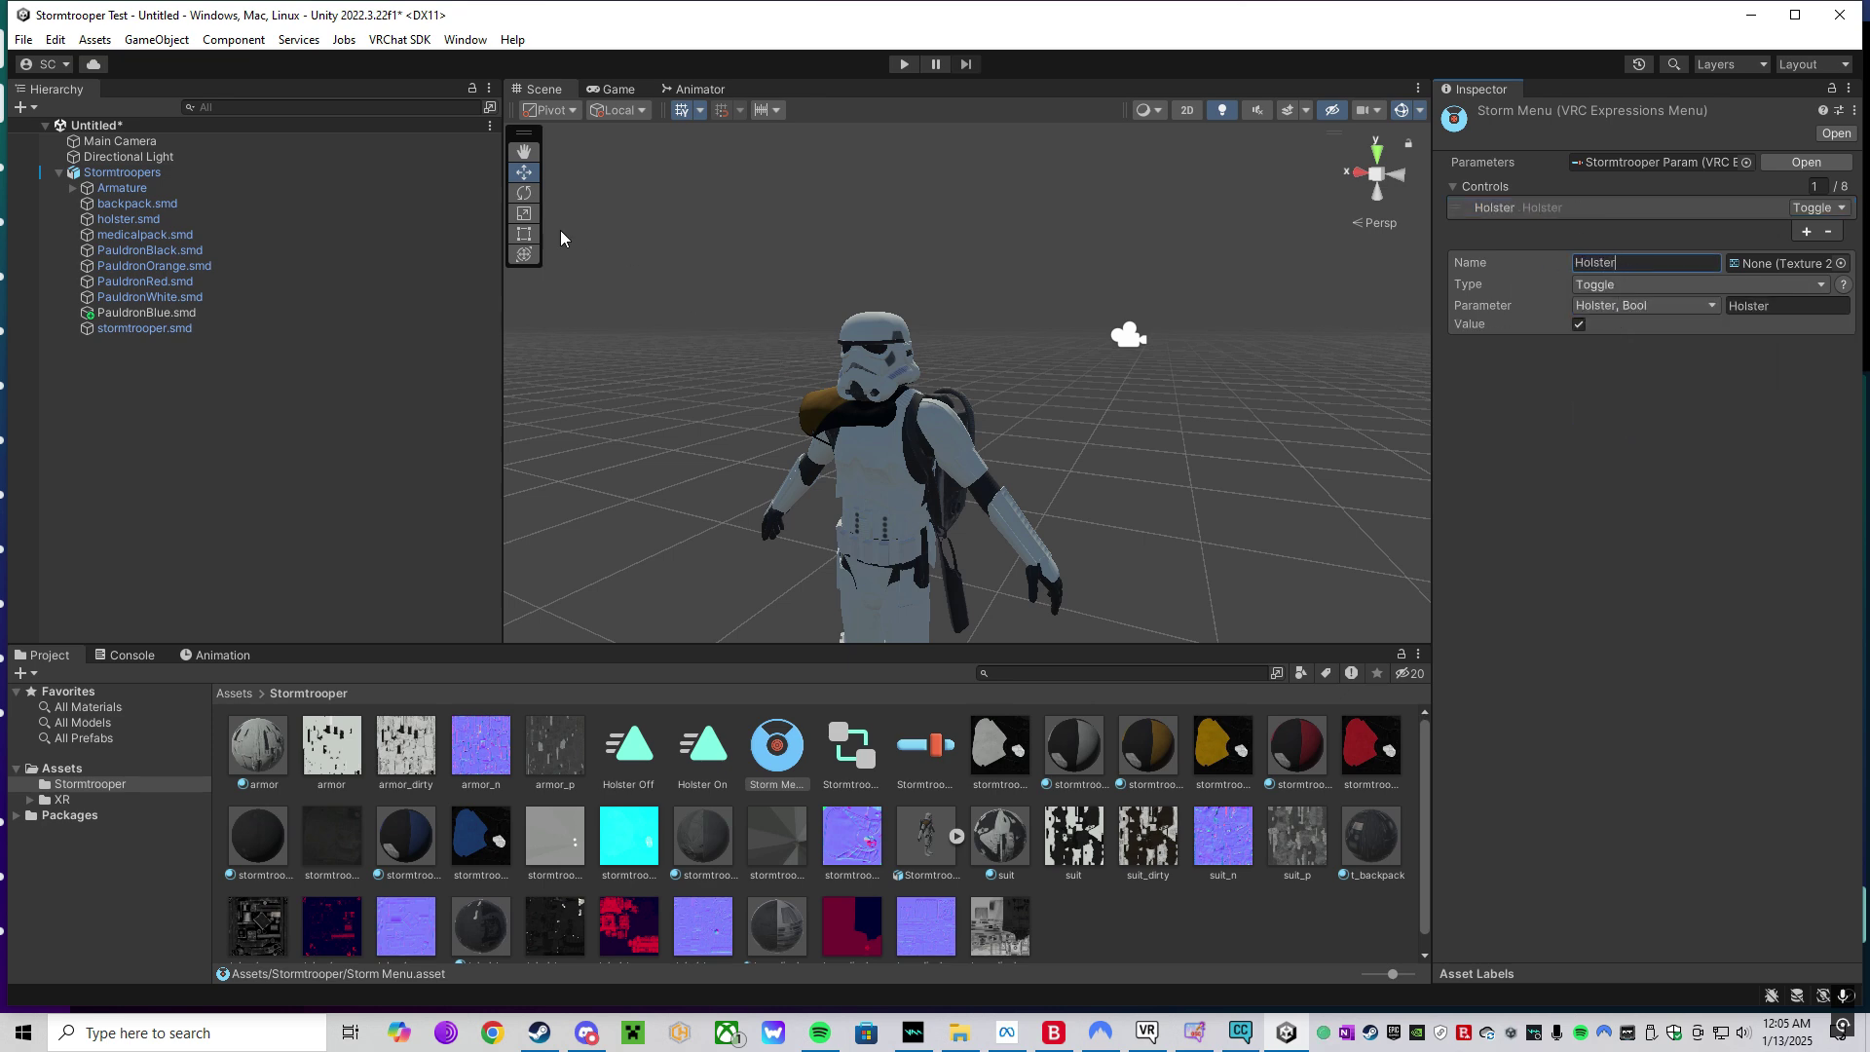
- Add a VRC Avatar Descriptor component to the Stormtroopers object
click(155, 172)
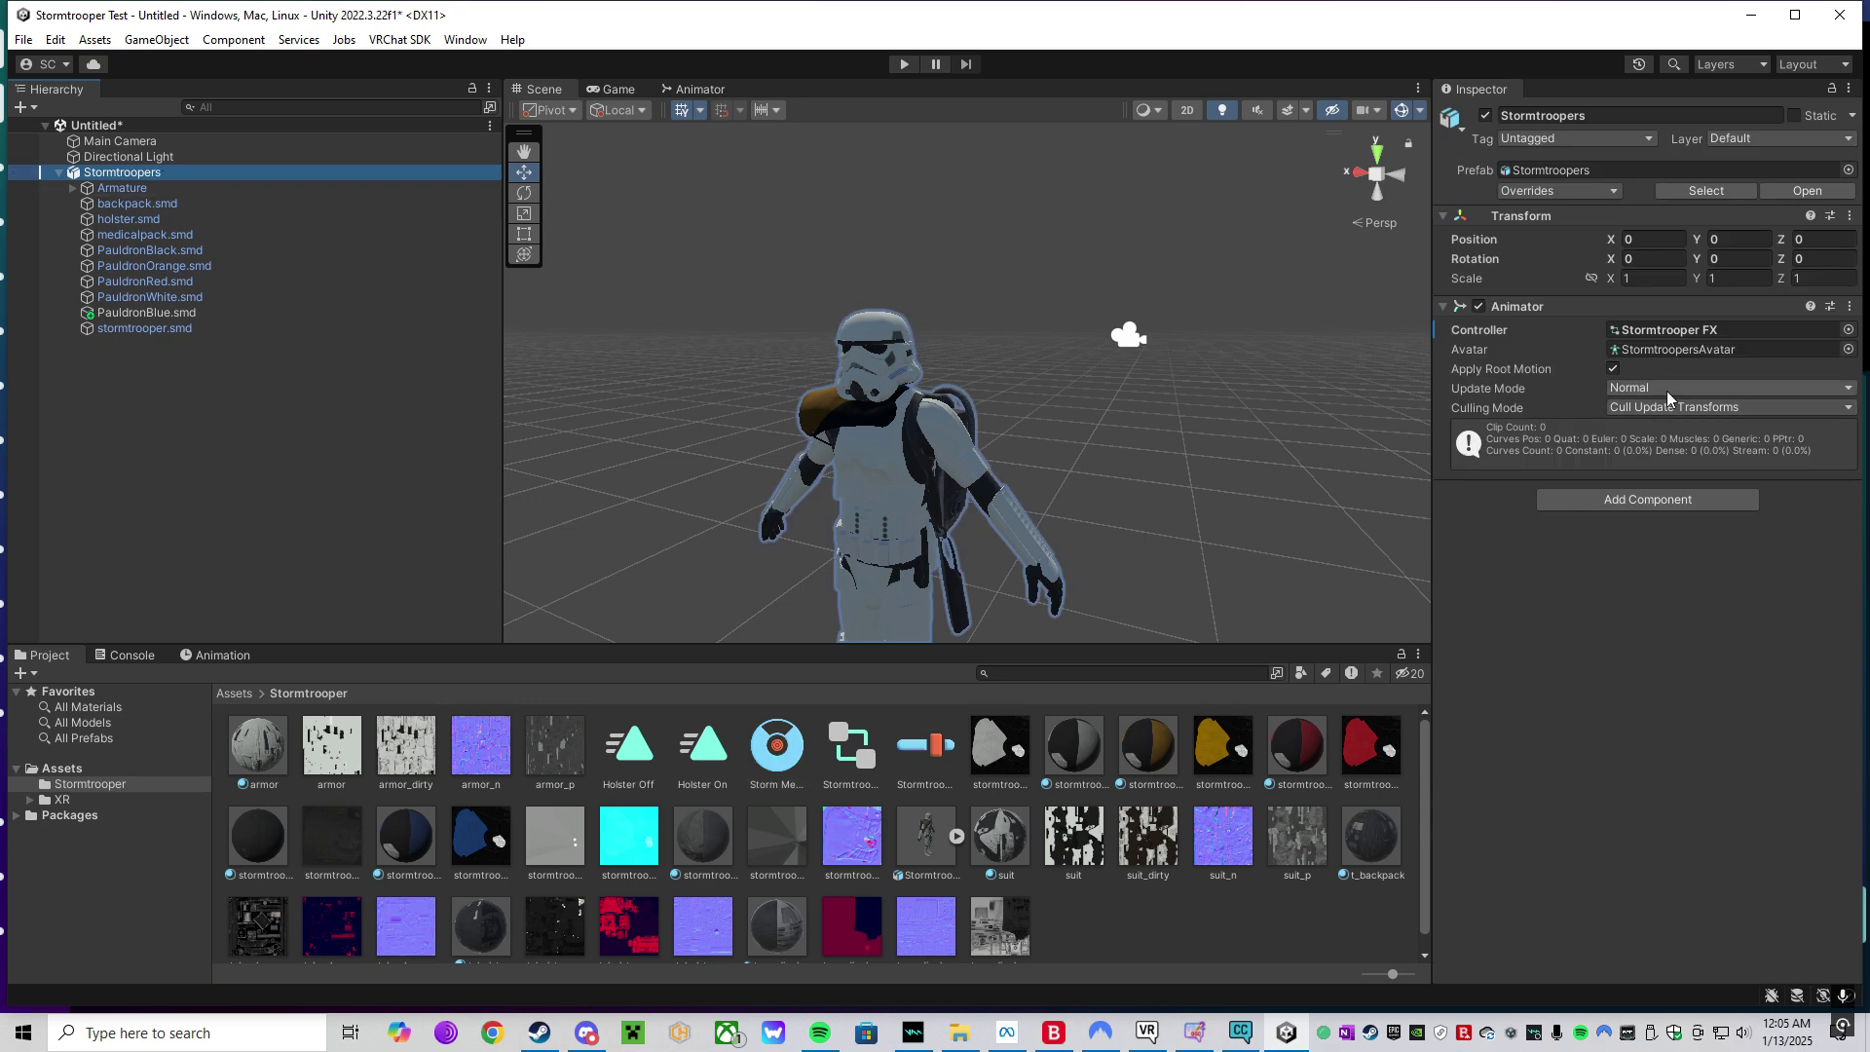
click(1625, 499)
text(vrc avat)
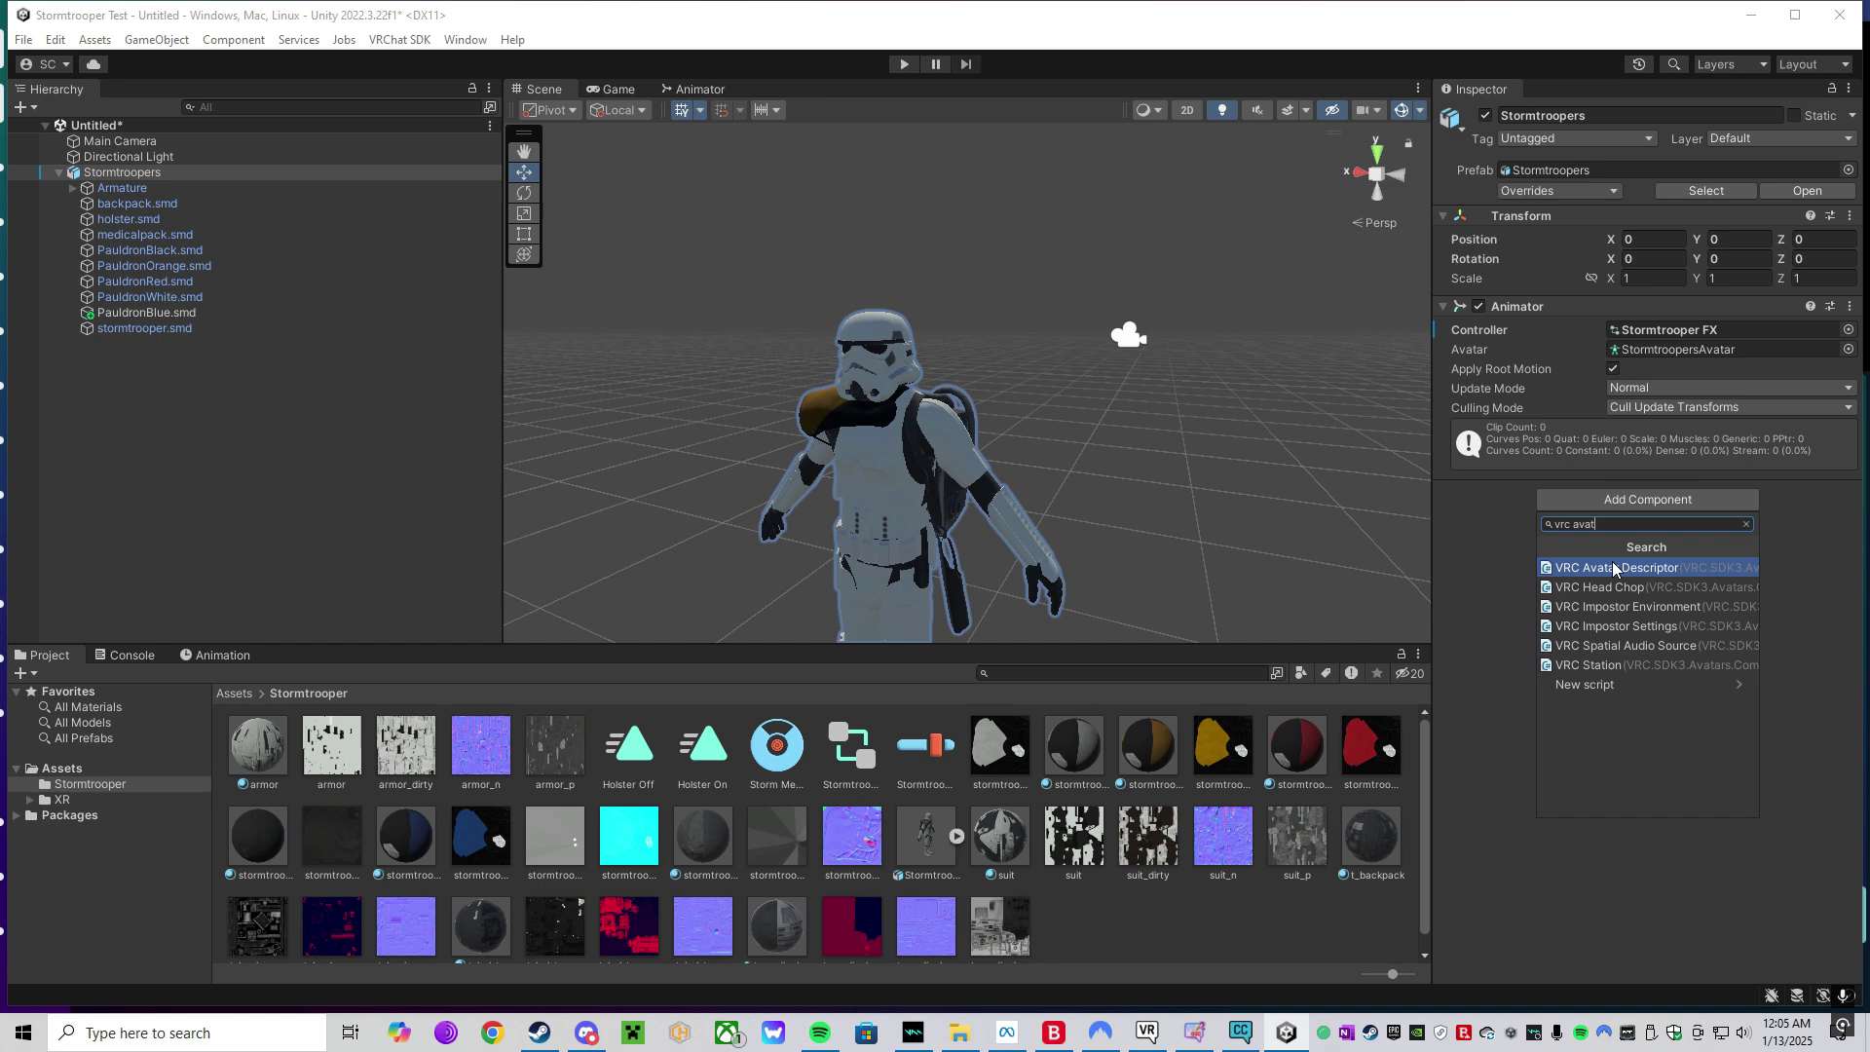
click(1613, 565)
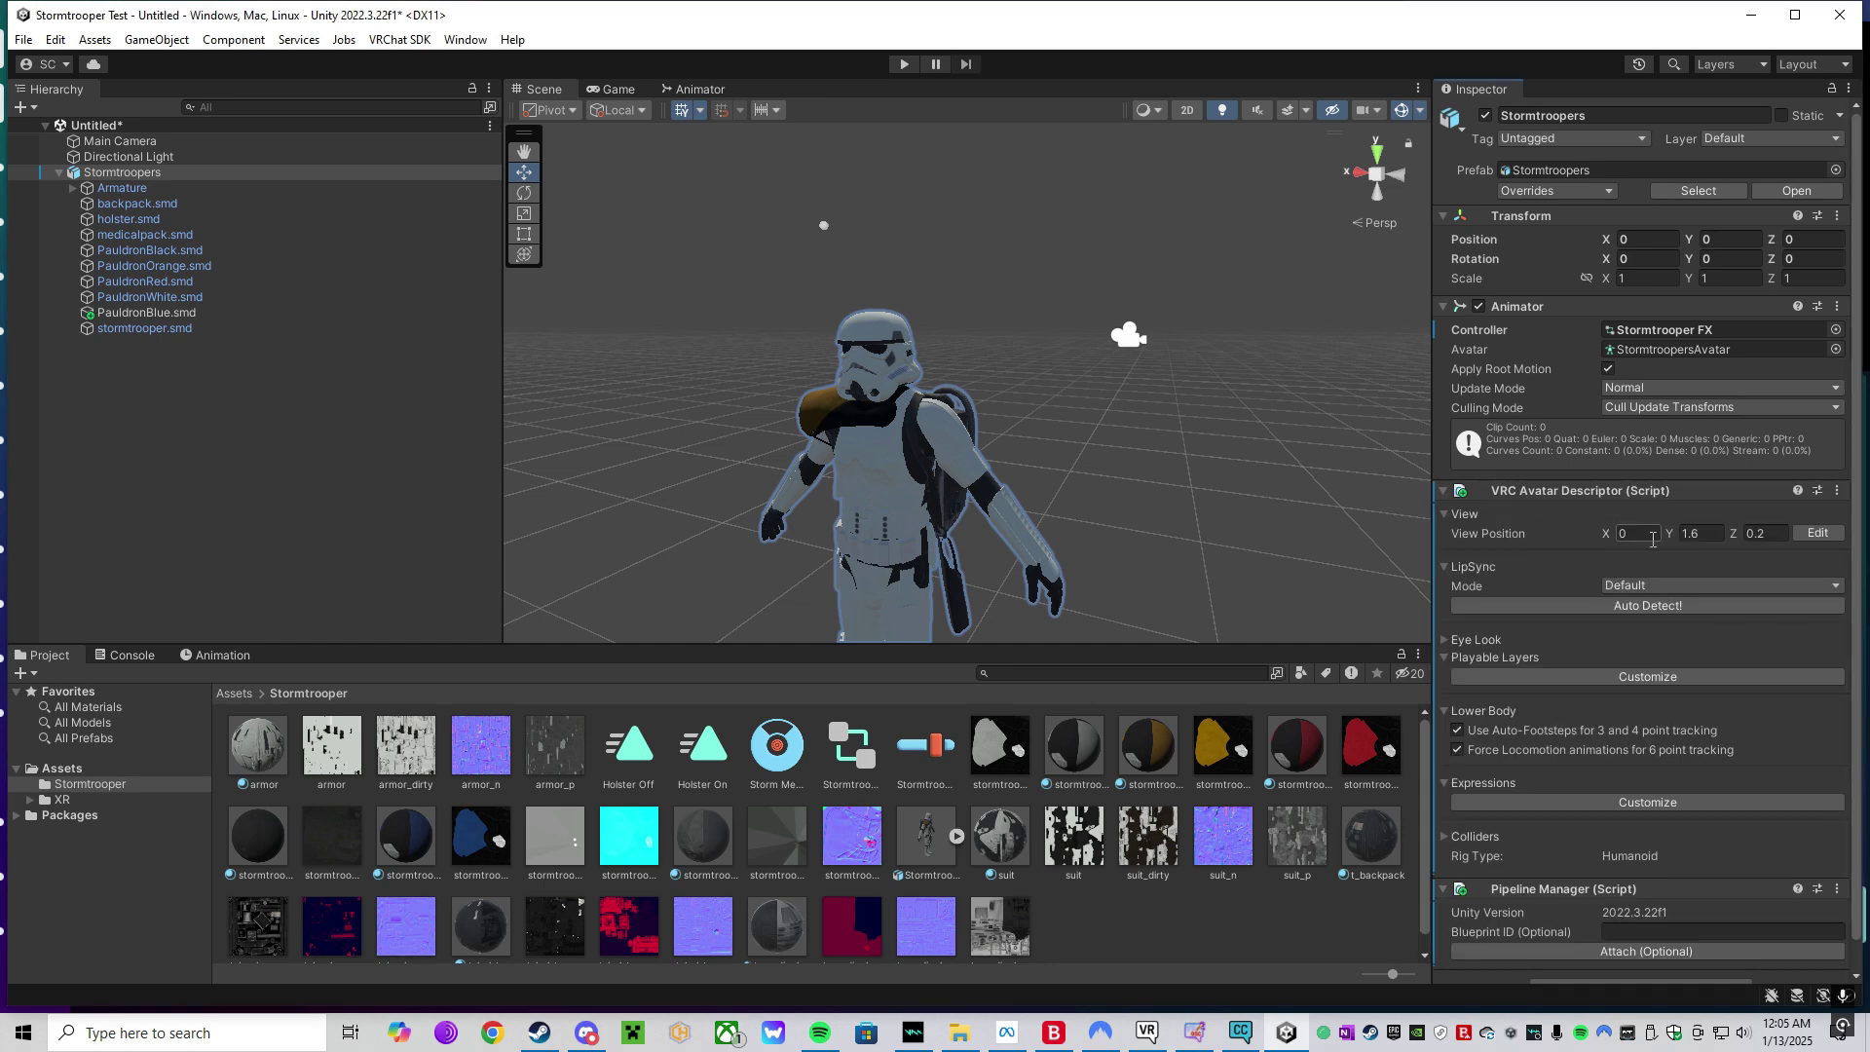
- Customize the avatar descriptor's expressions with Storm Menu as the menu and Stormtrooper Param as the parameters
click(1528, 780)
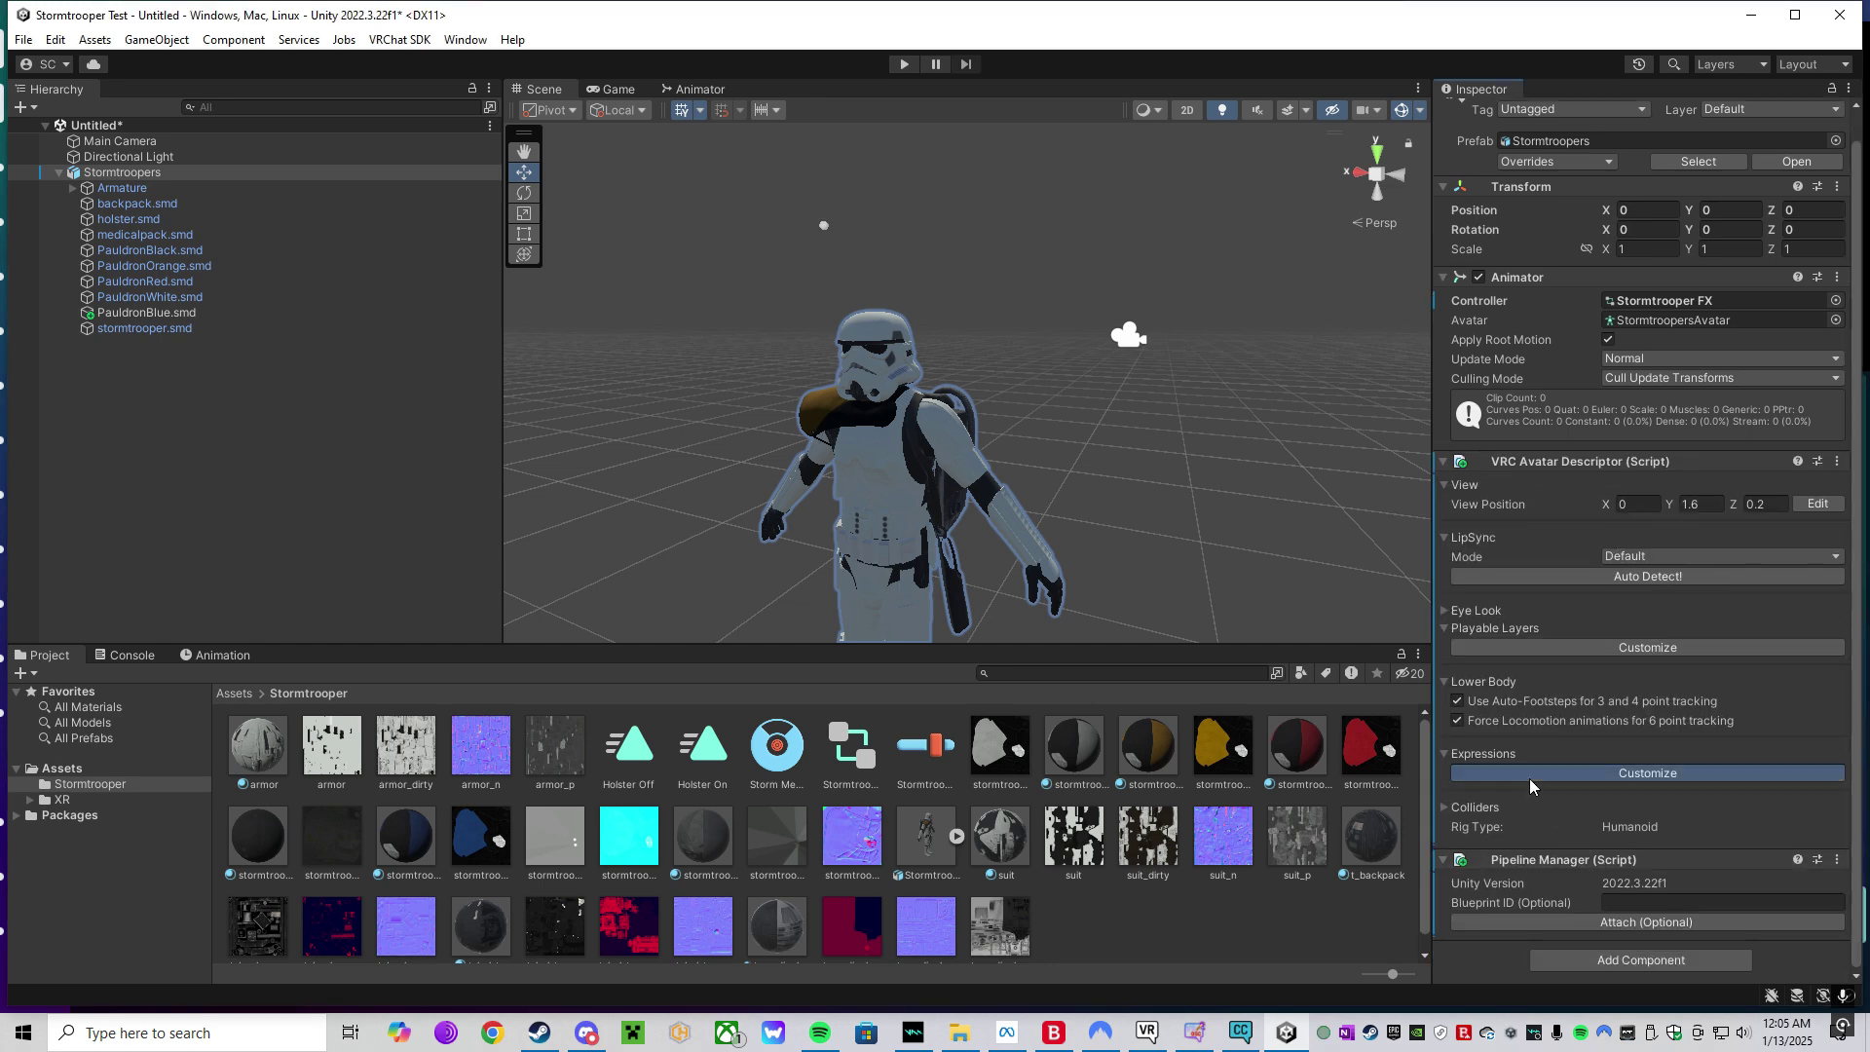
drag(779, 772, 1714, 792)
drag(930, 760, 1622, 813)
- Switch to VRChat Creator Companion and add the Gesture Manager package to the Stormtrooper Test project
click(1229, 1034)
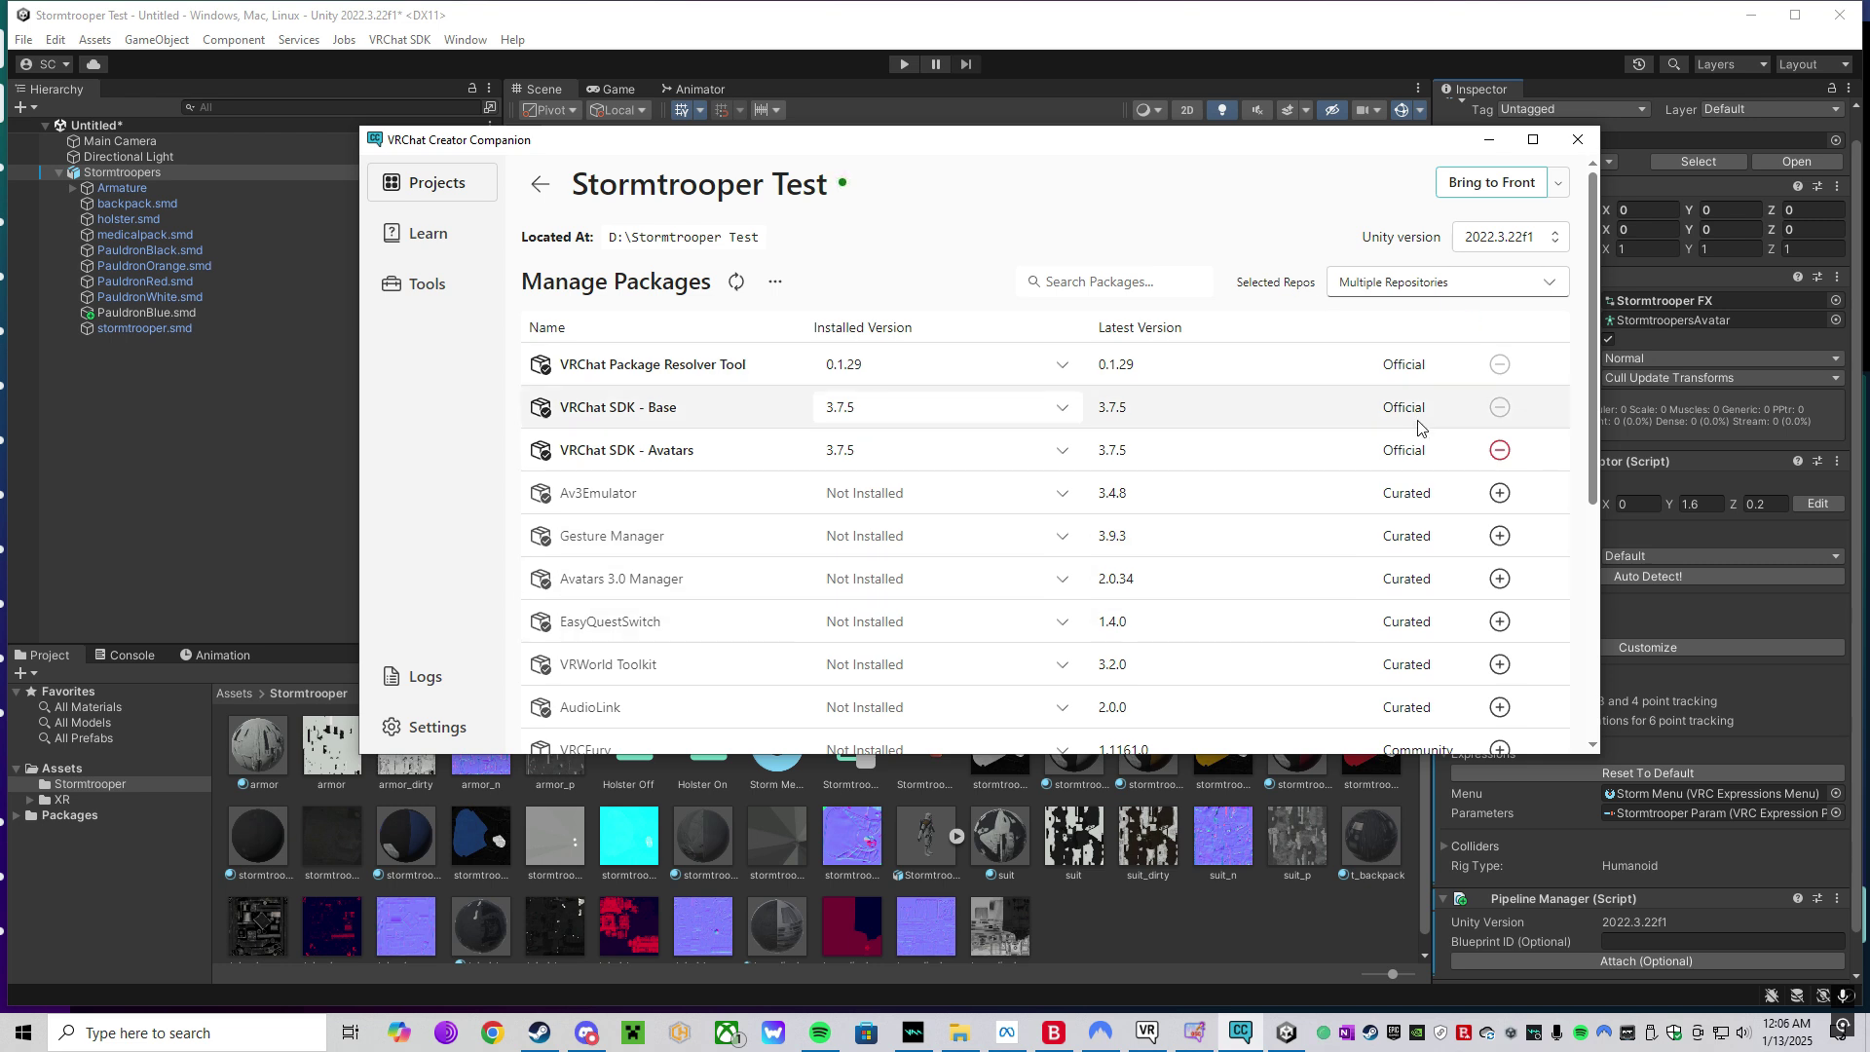
click(1500, 535)
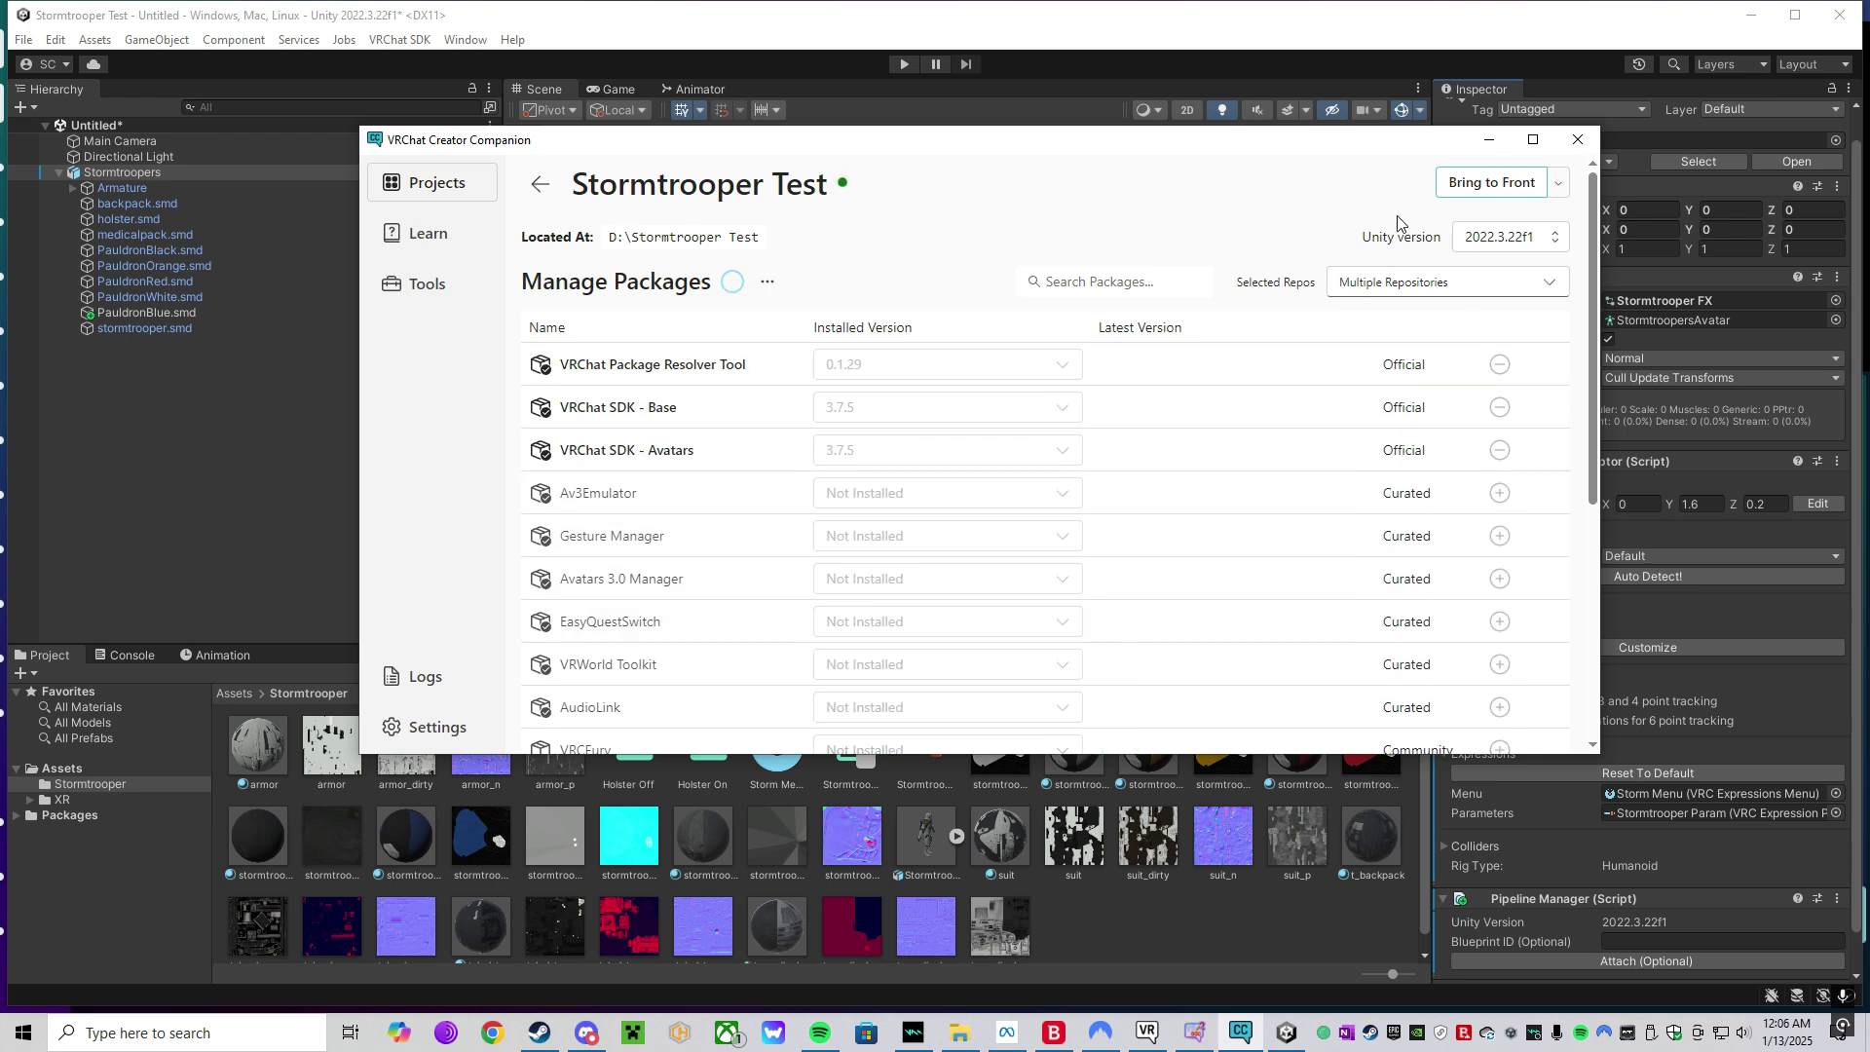
click(1491, 182)
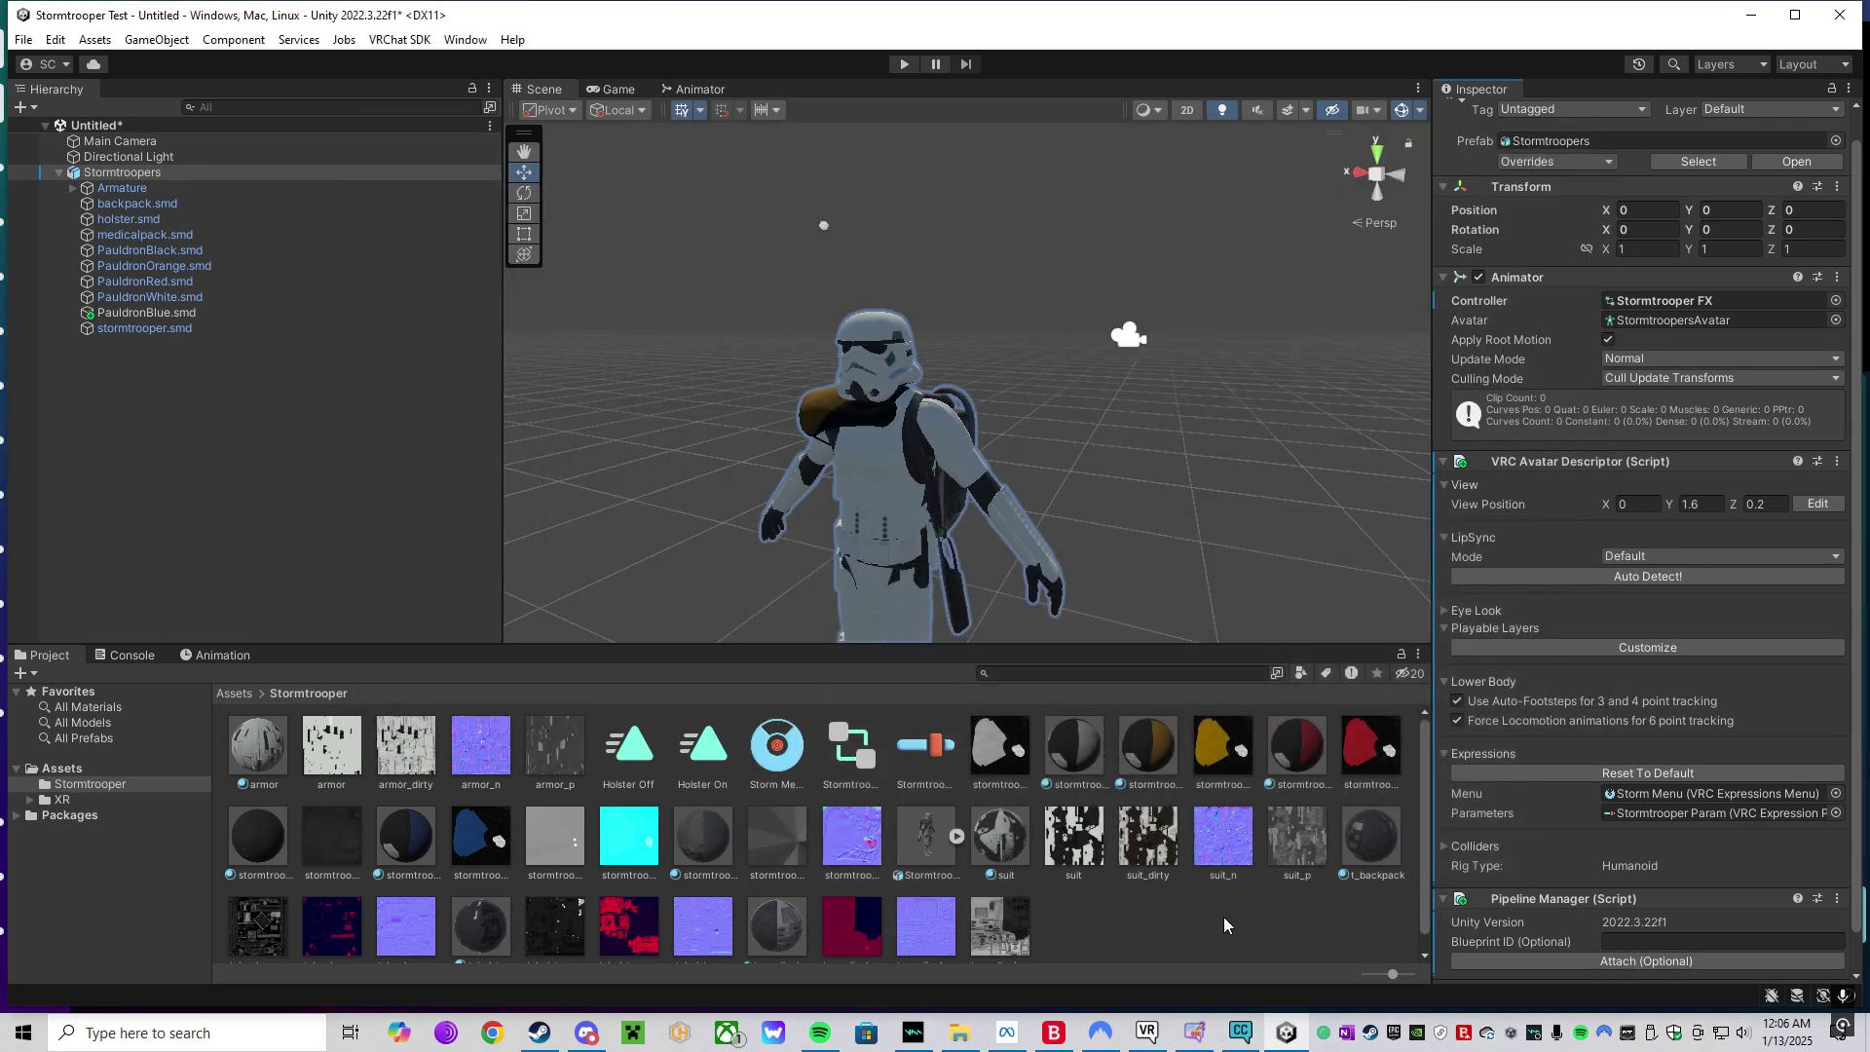
click(1240, 1033)
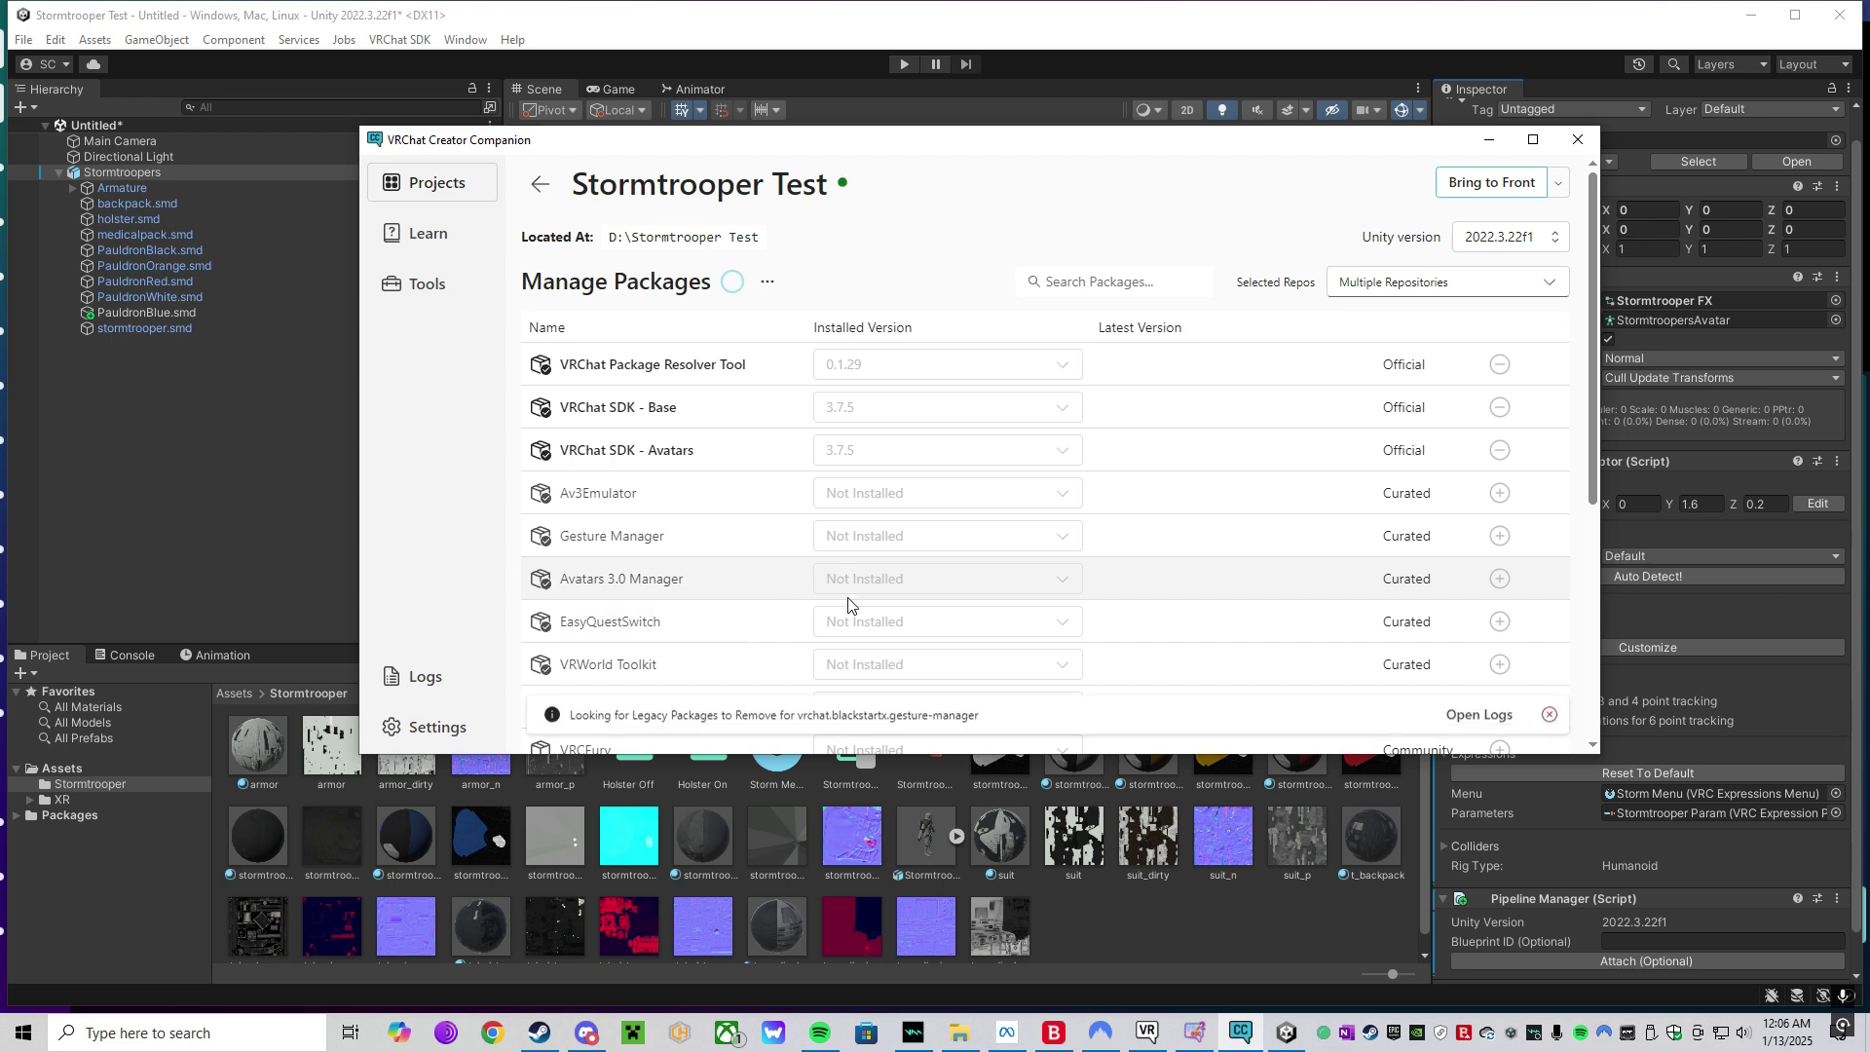
click(1553, 722)
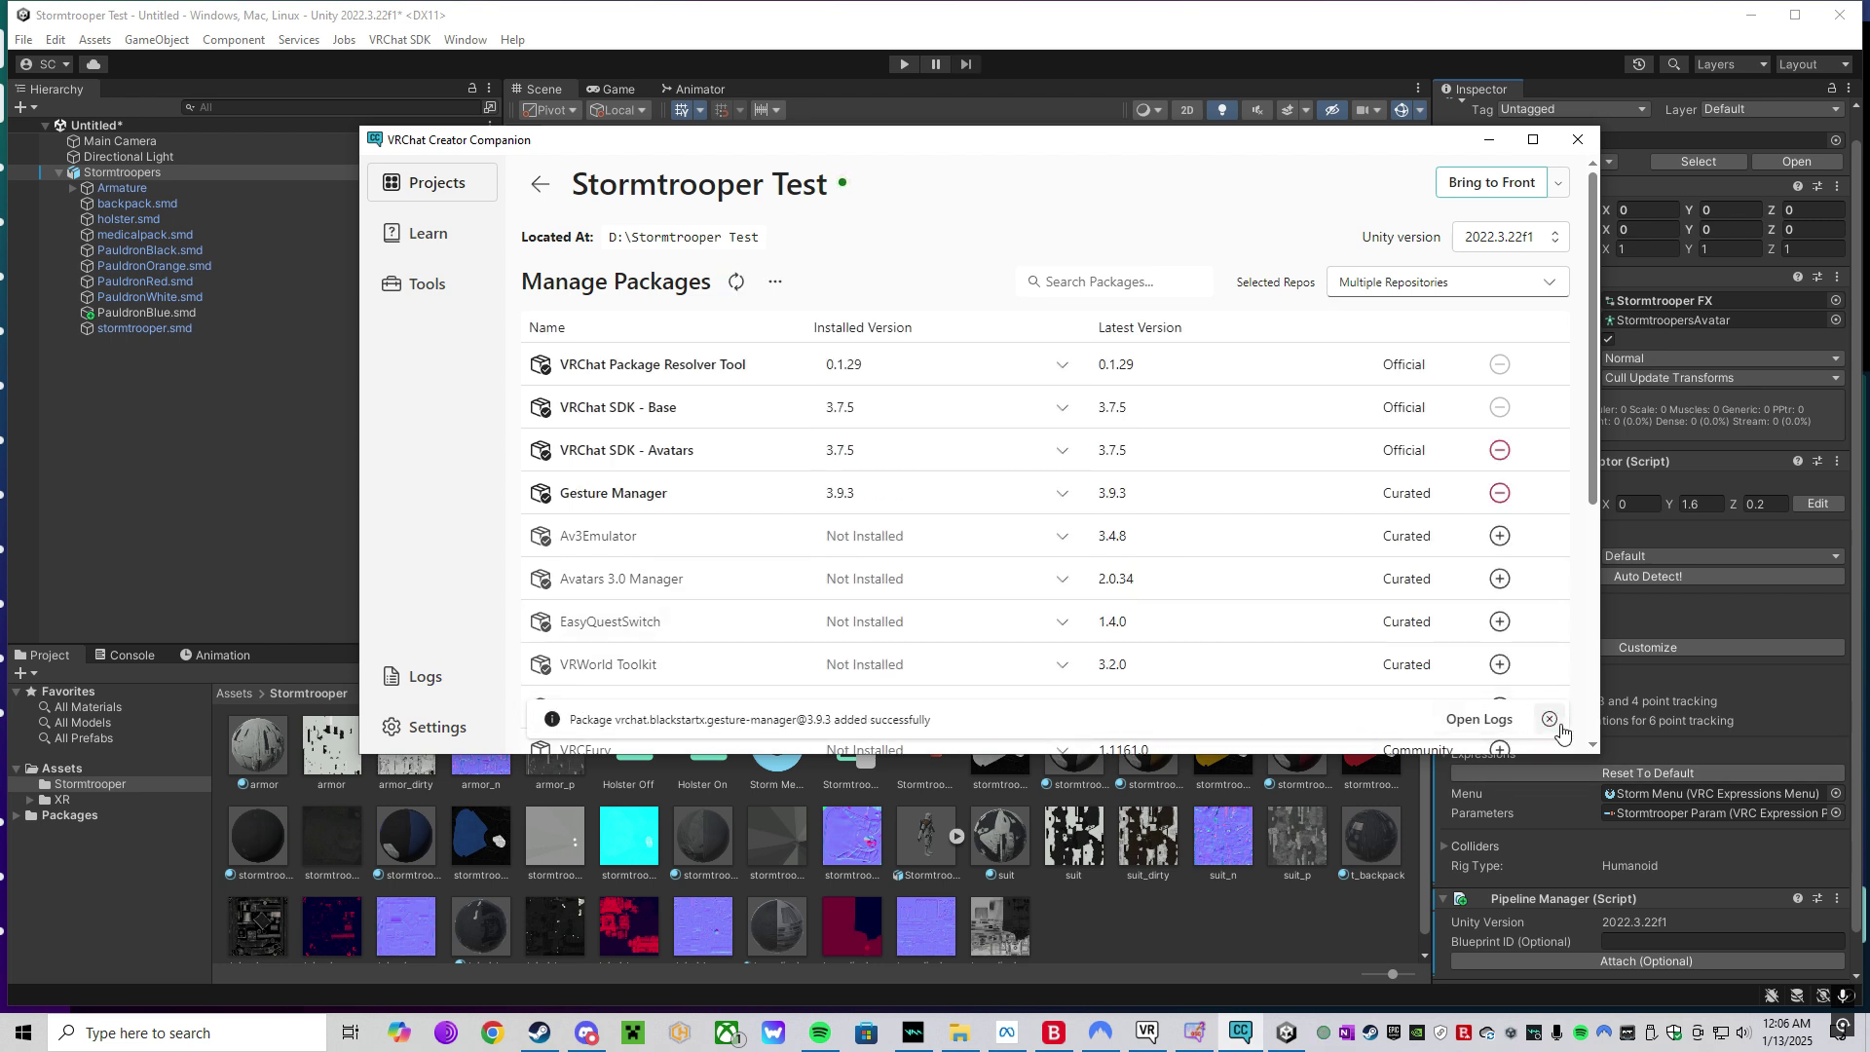
click(1549, 718)
- Switch back to Unity and add the Gesture Manager Emulator to the scene
click(1217, 866)
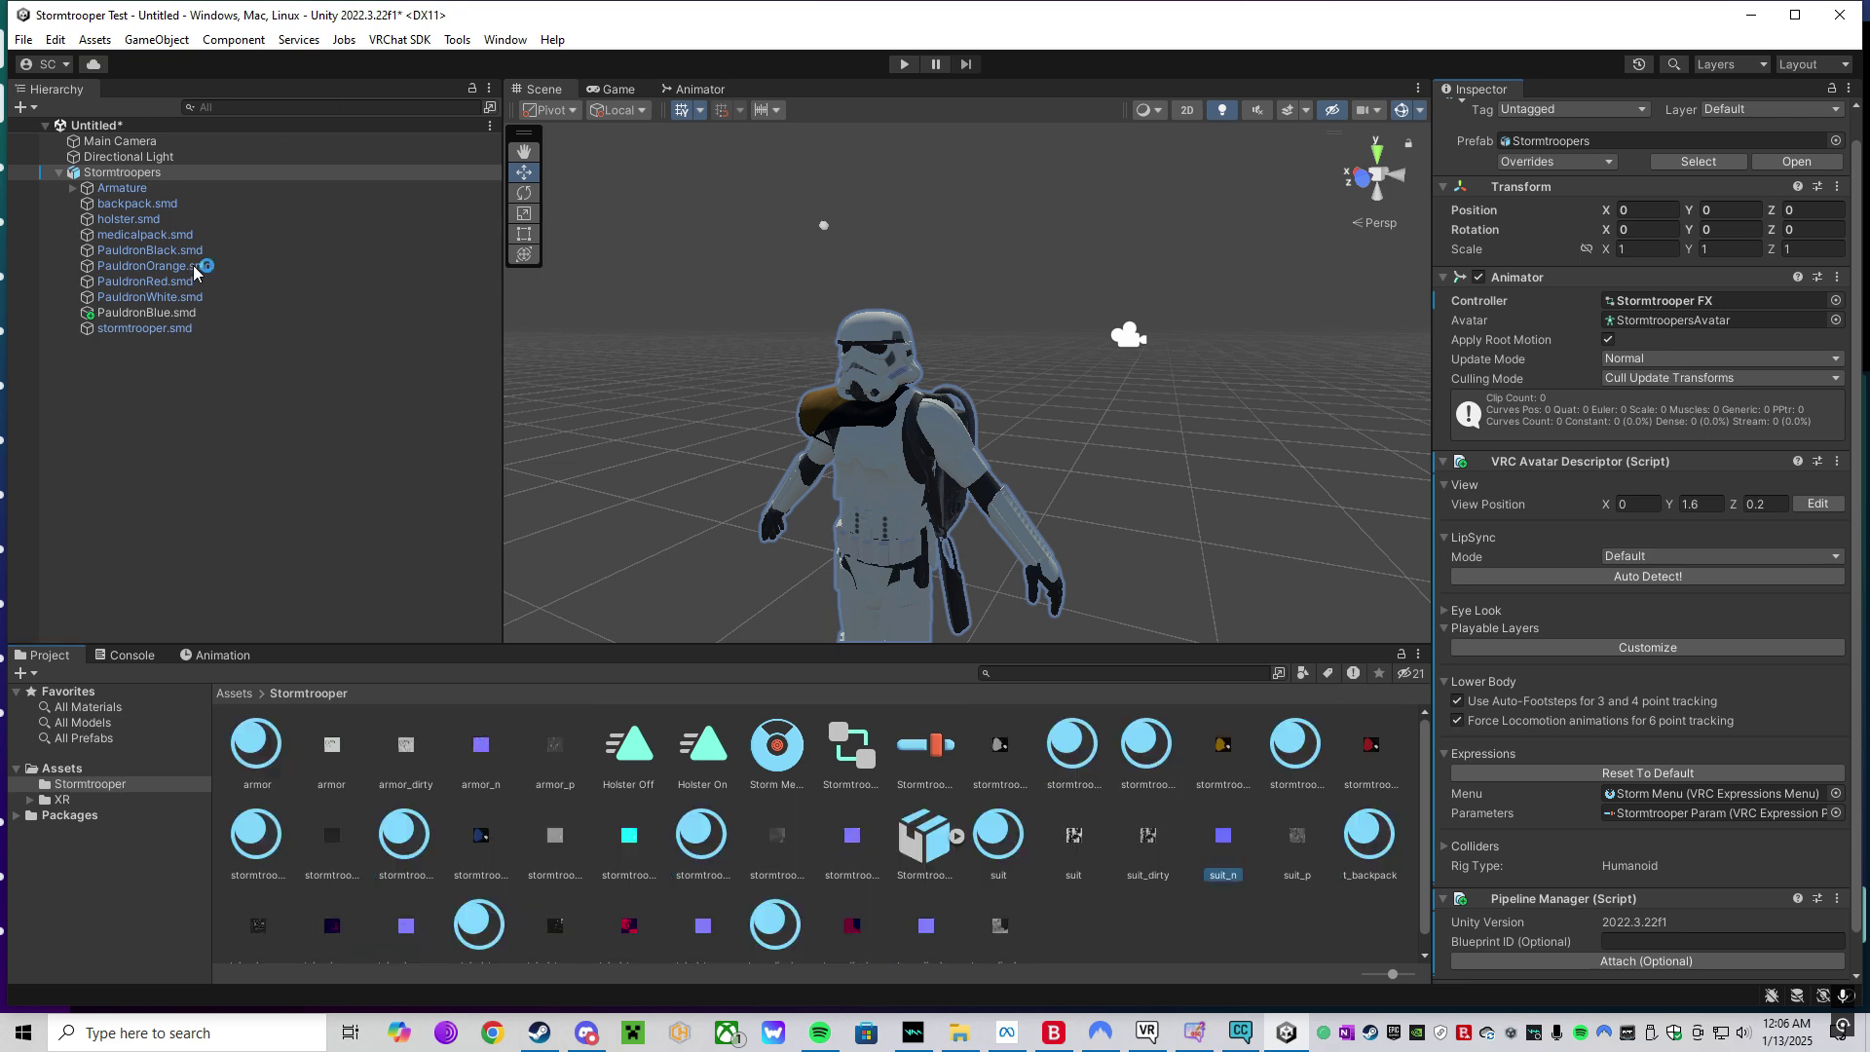
click(375, 39)
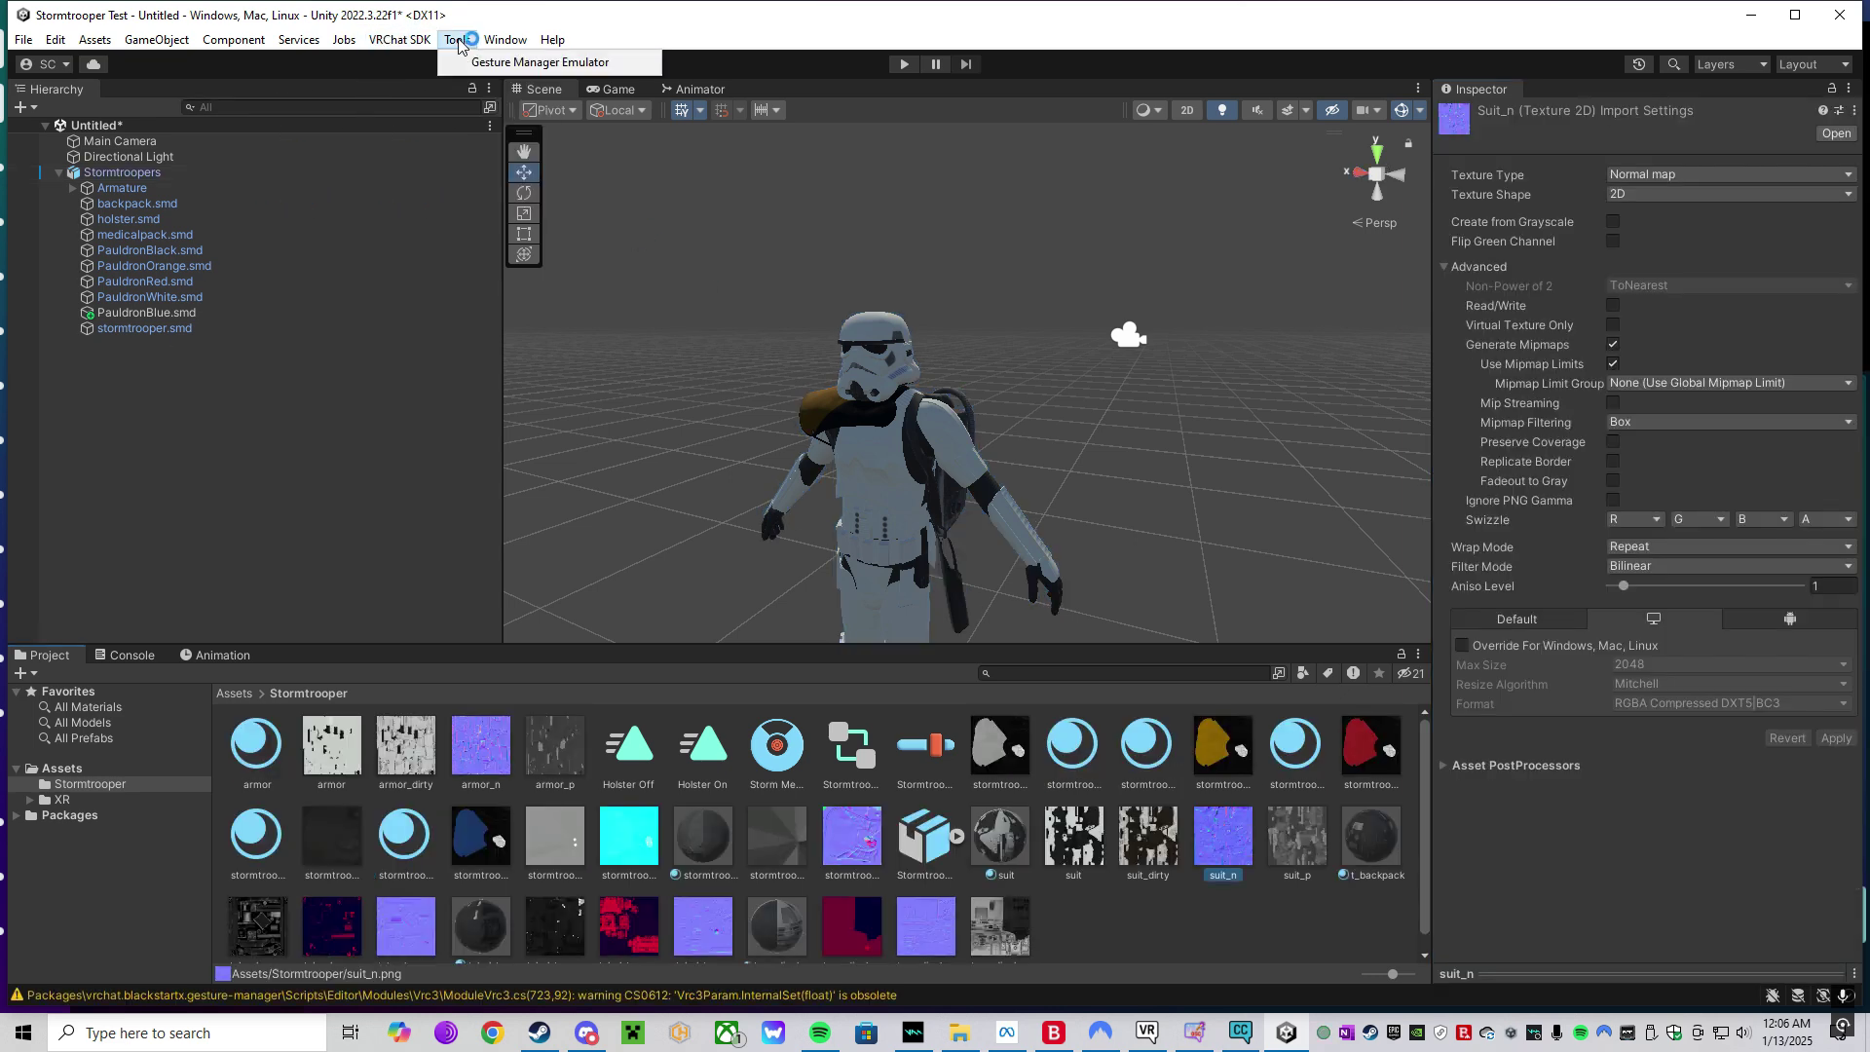
click(477, 63)
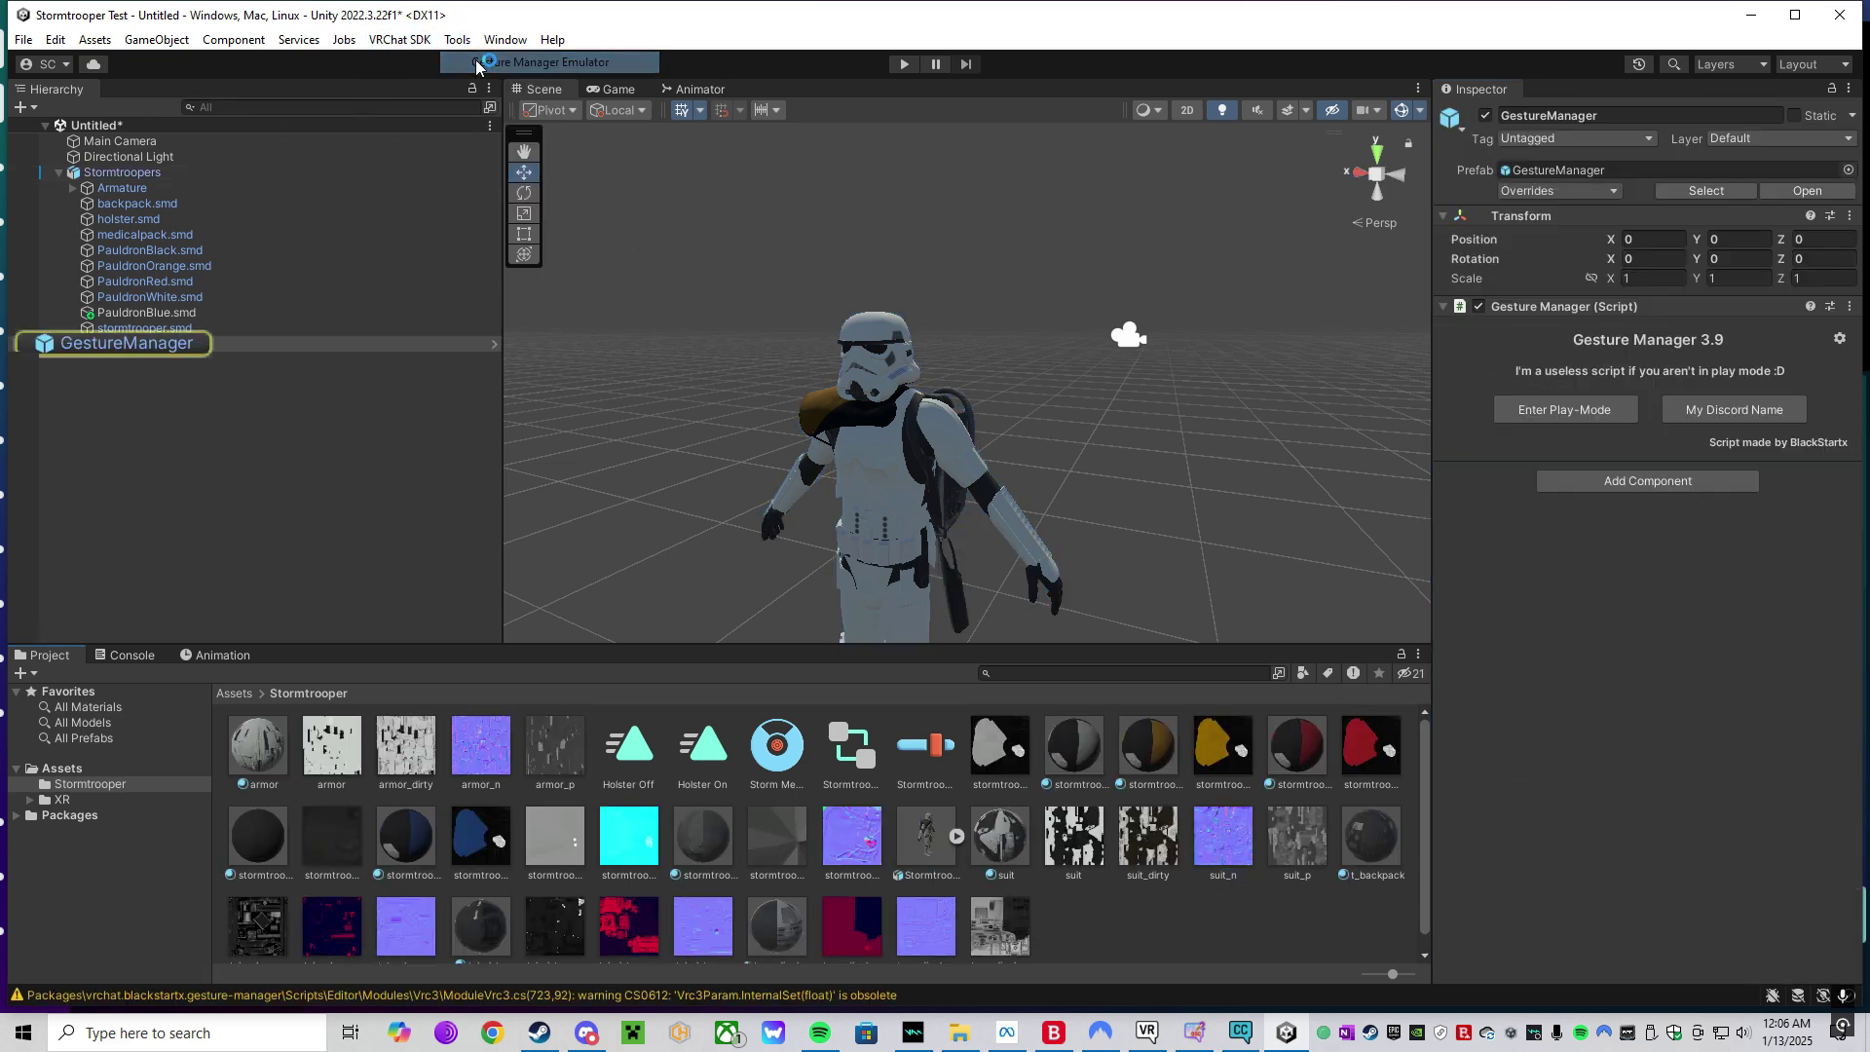
- Reposition the Main Camera behind the Stormtrooper, at about X -0.26 and Z -1.06
click(154, 157)
click(154, 142)
scroll(1032, 365, down, 3)
right_drag(1133, 316, 1334, 388)
key(s)
drag(944, 276, 1079, 414)
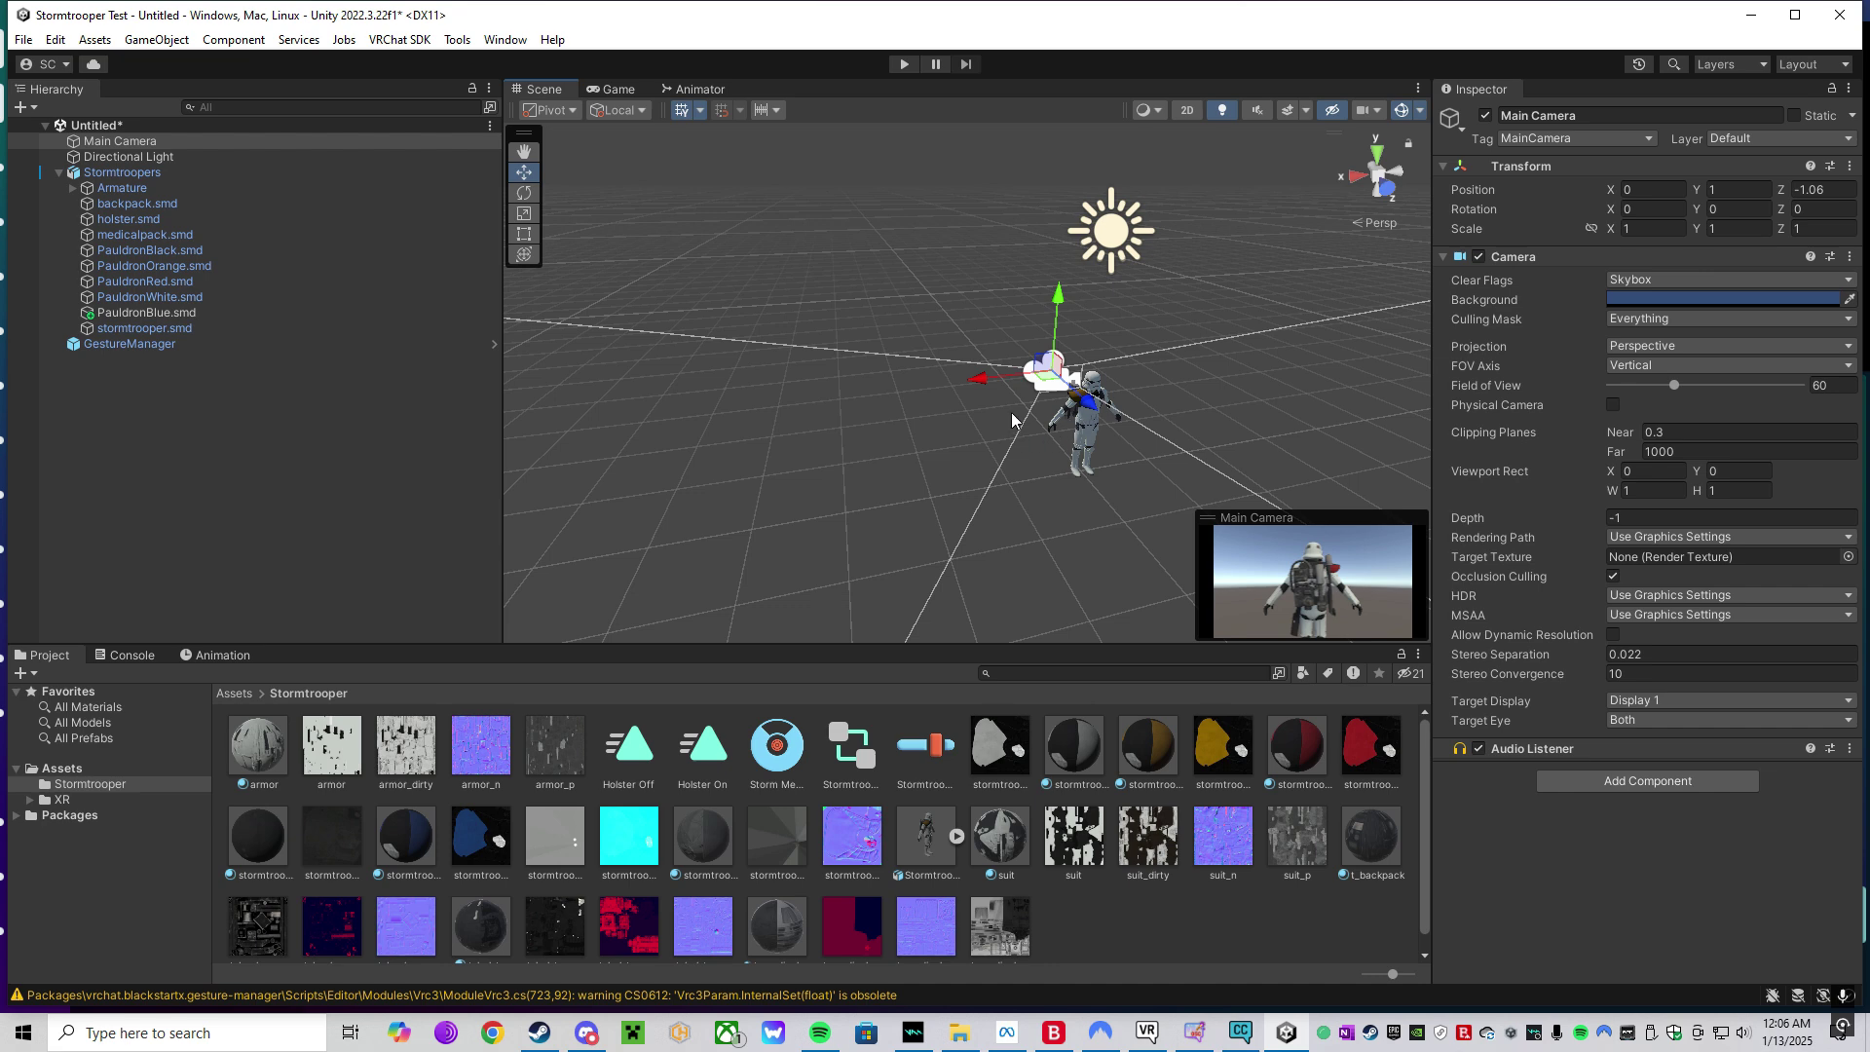
drag(979, 388, 991, 382)
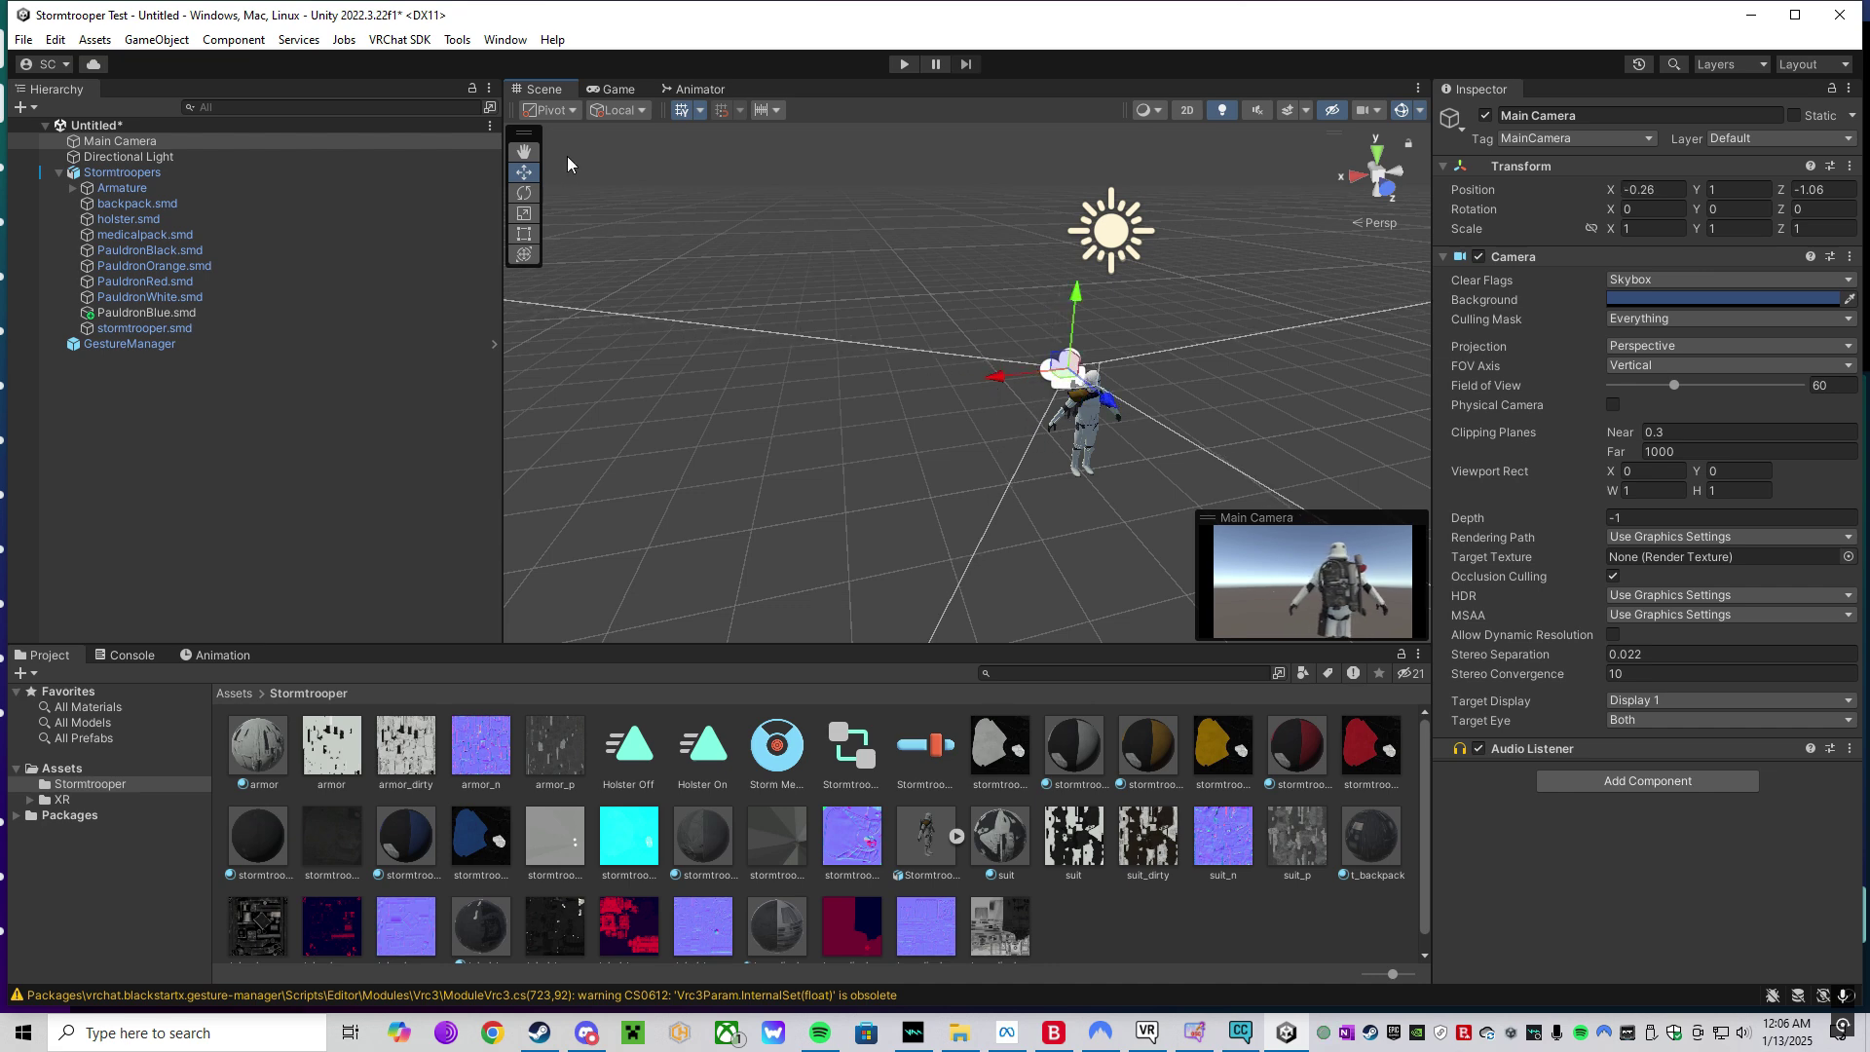
- Select the GestureManager object and enter play mode from its script component
click(149, 346)
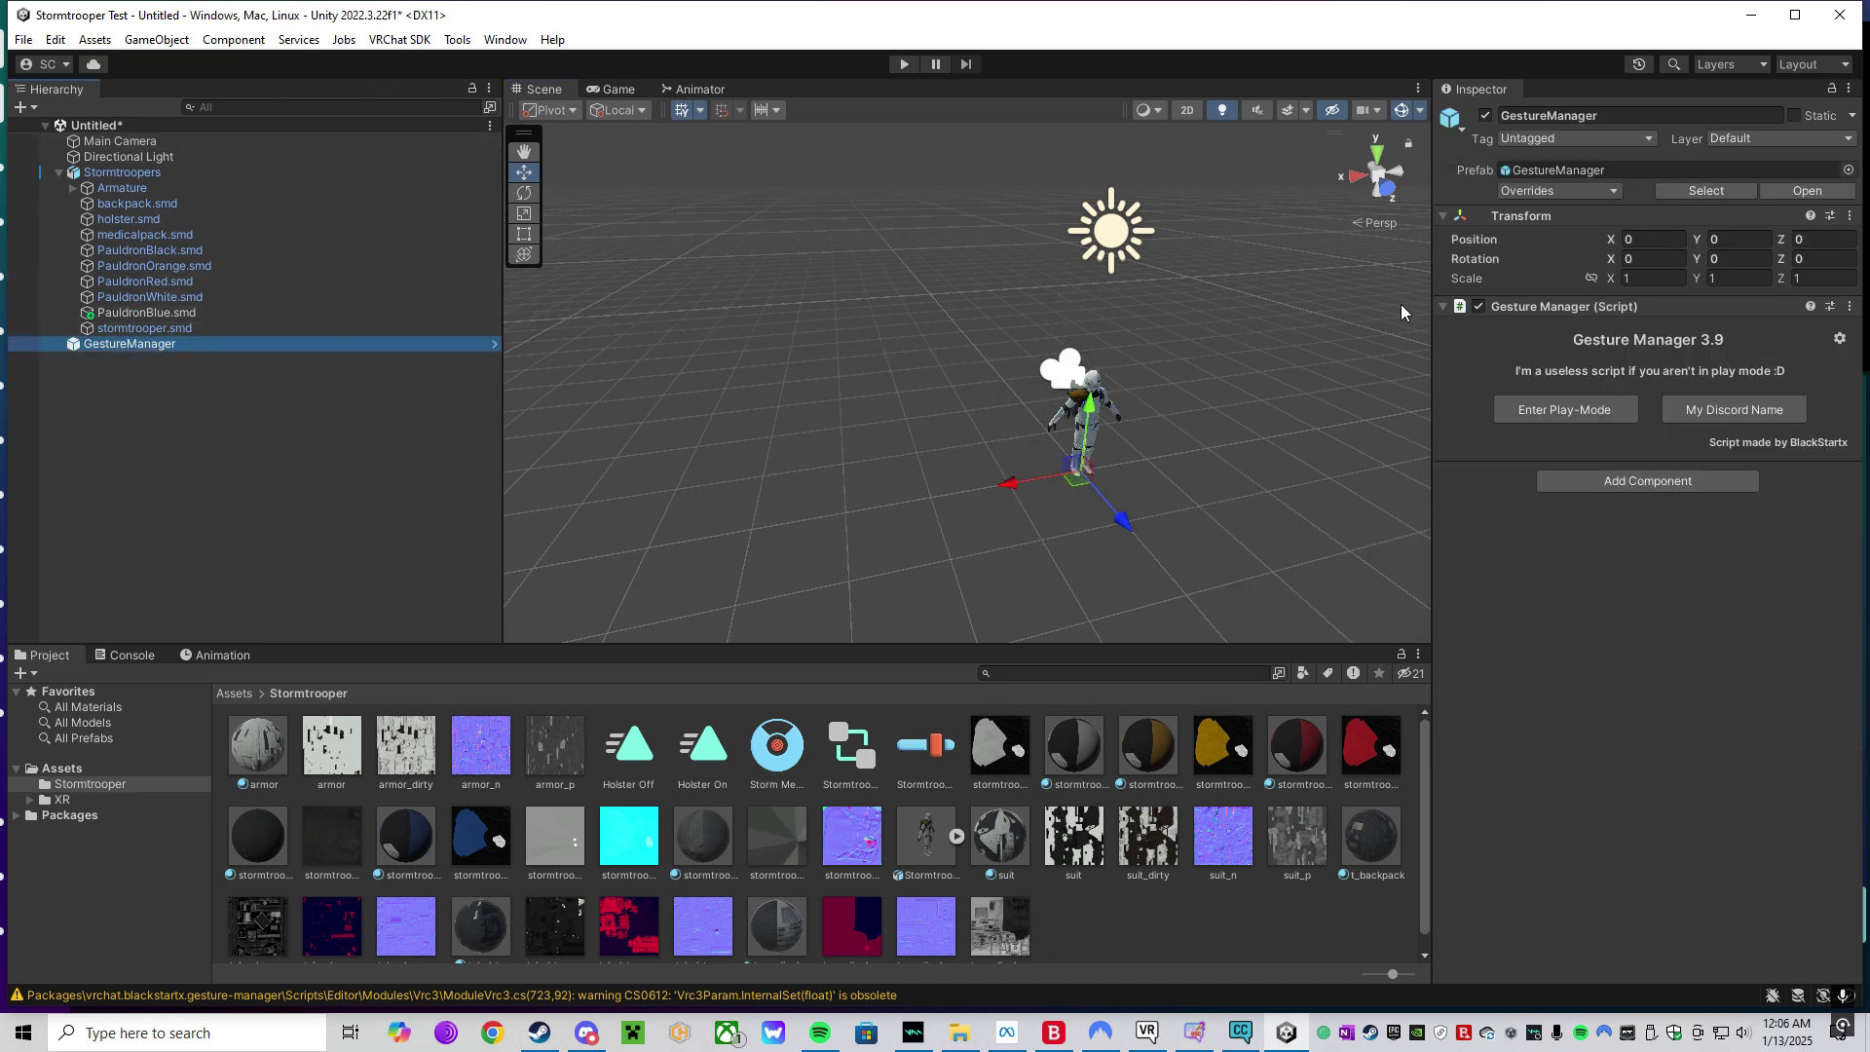
click(1565, 409)
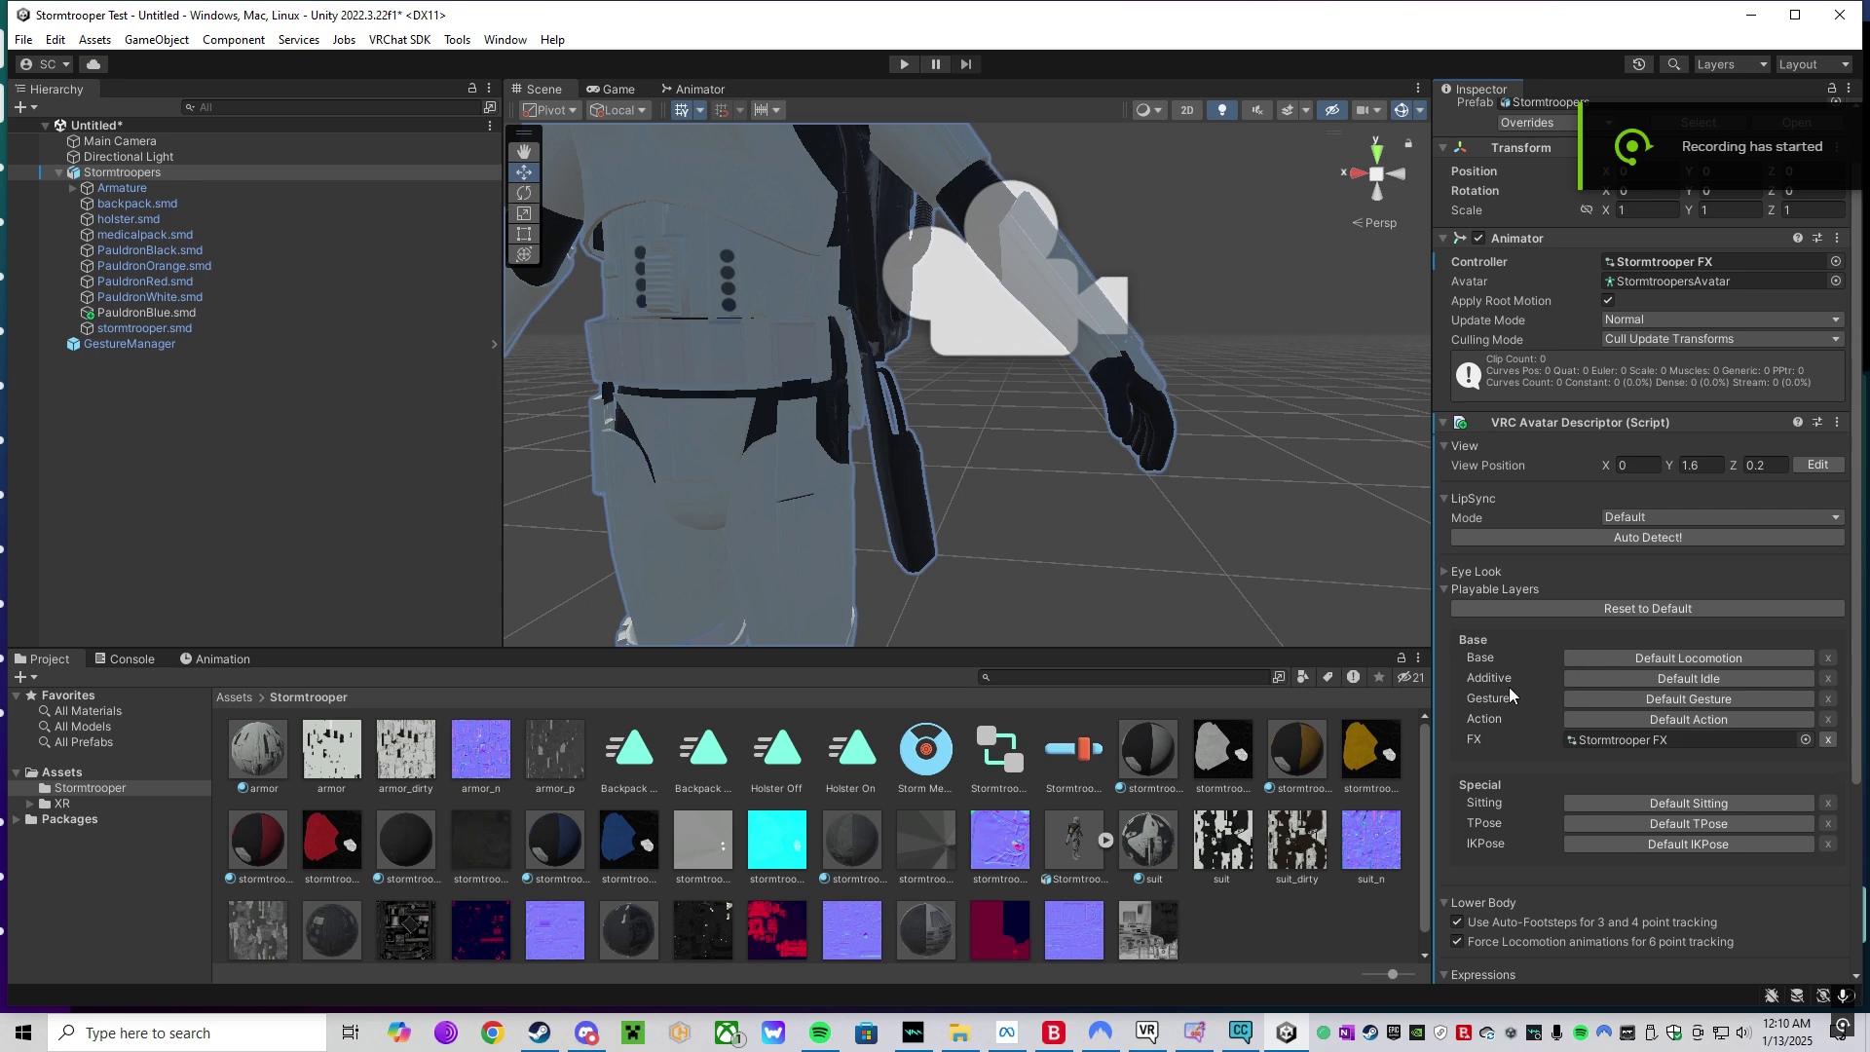
click(1525, 608)
click(1083, 555)
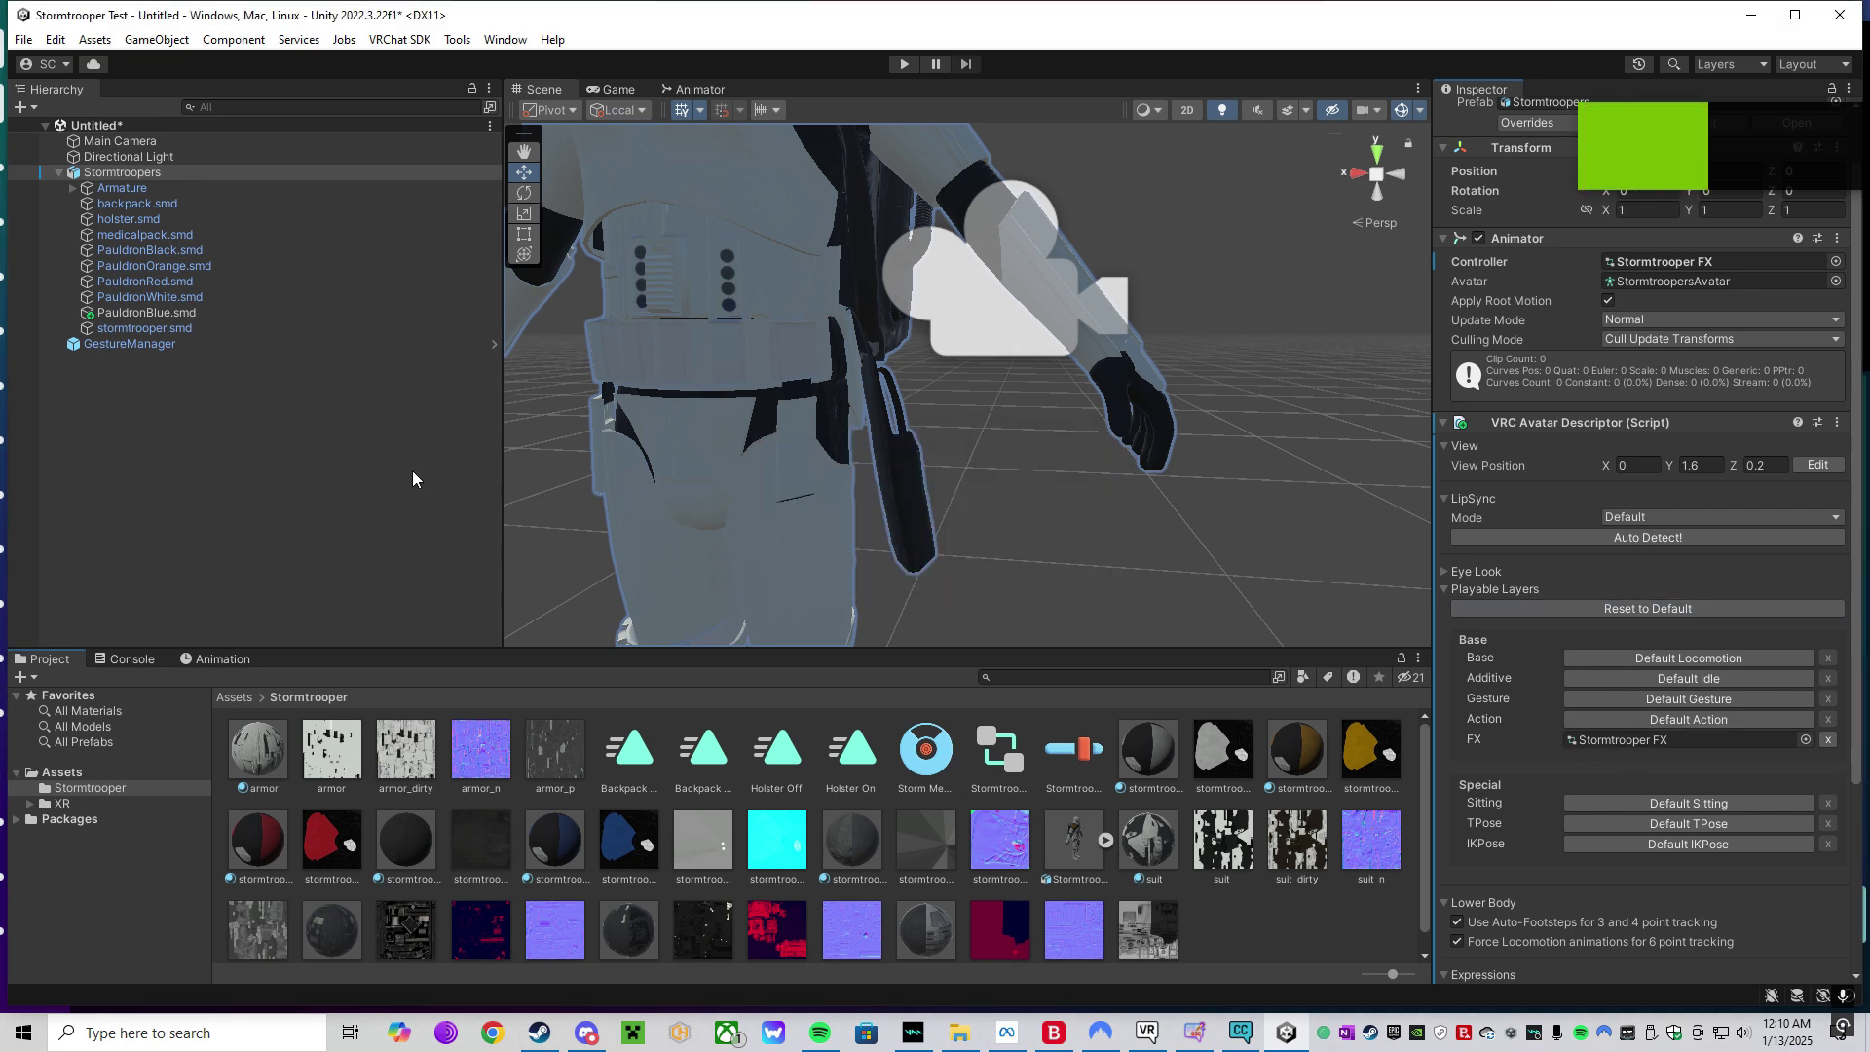
- Select the GestureManager object in the scene and start play mode through its Gesture Manager script
click(223, 346)
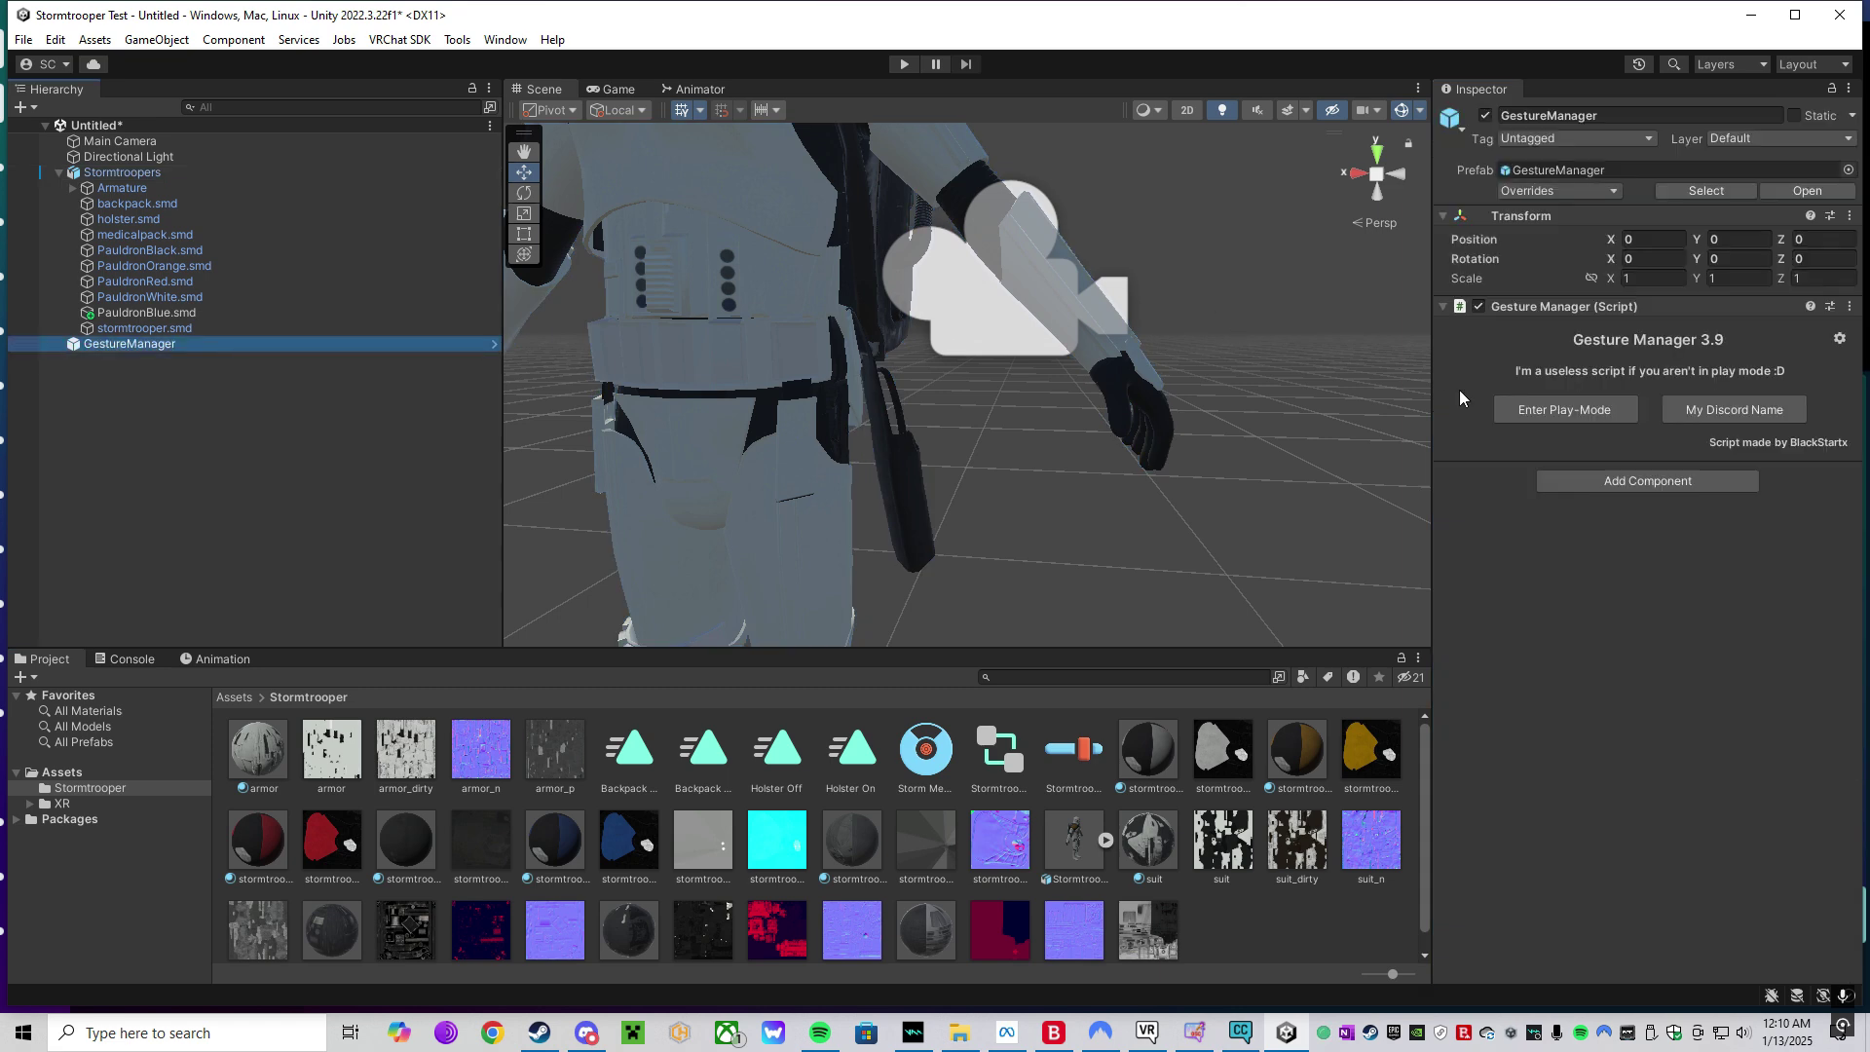
click(1565, 409)
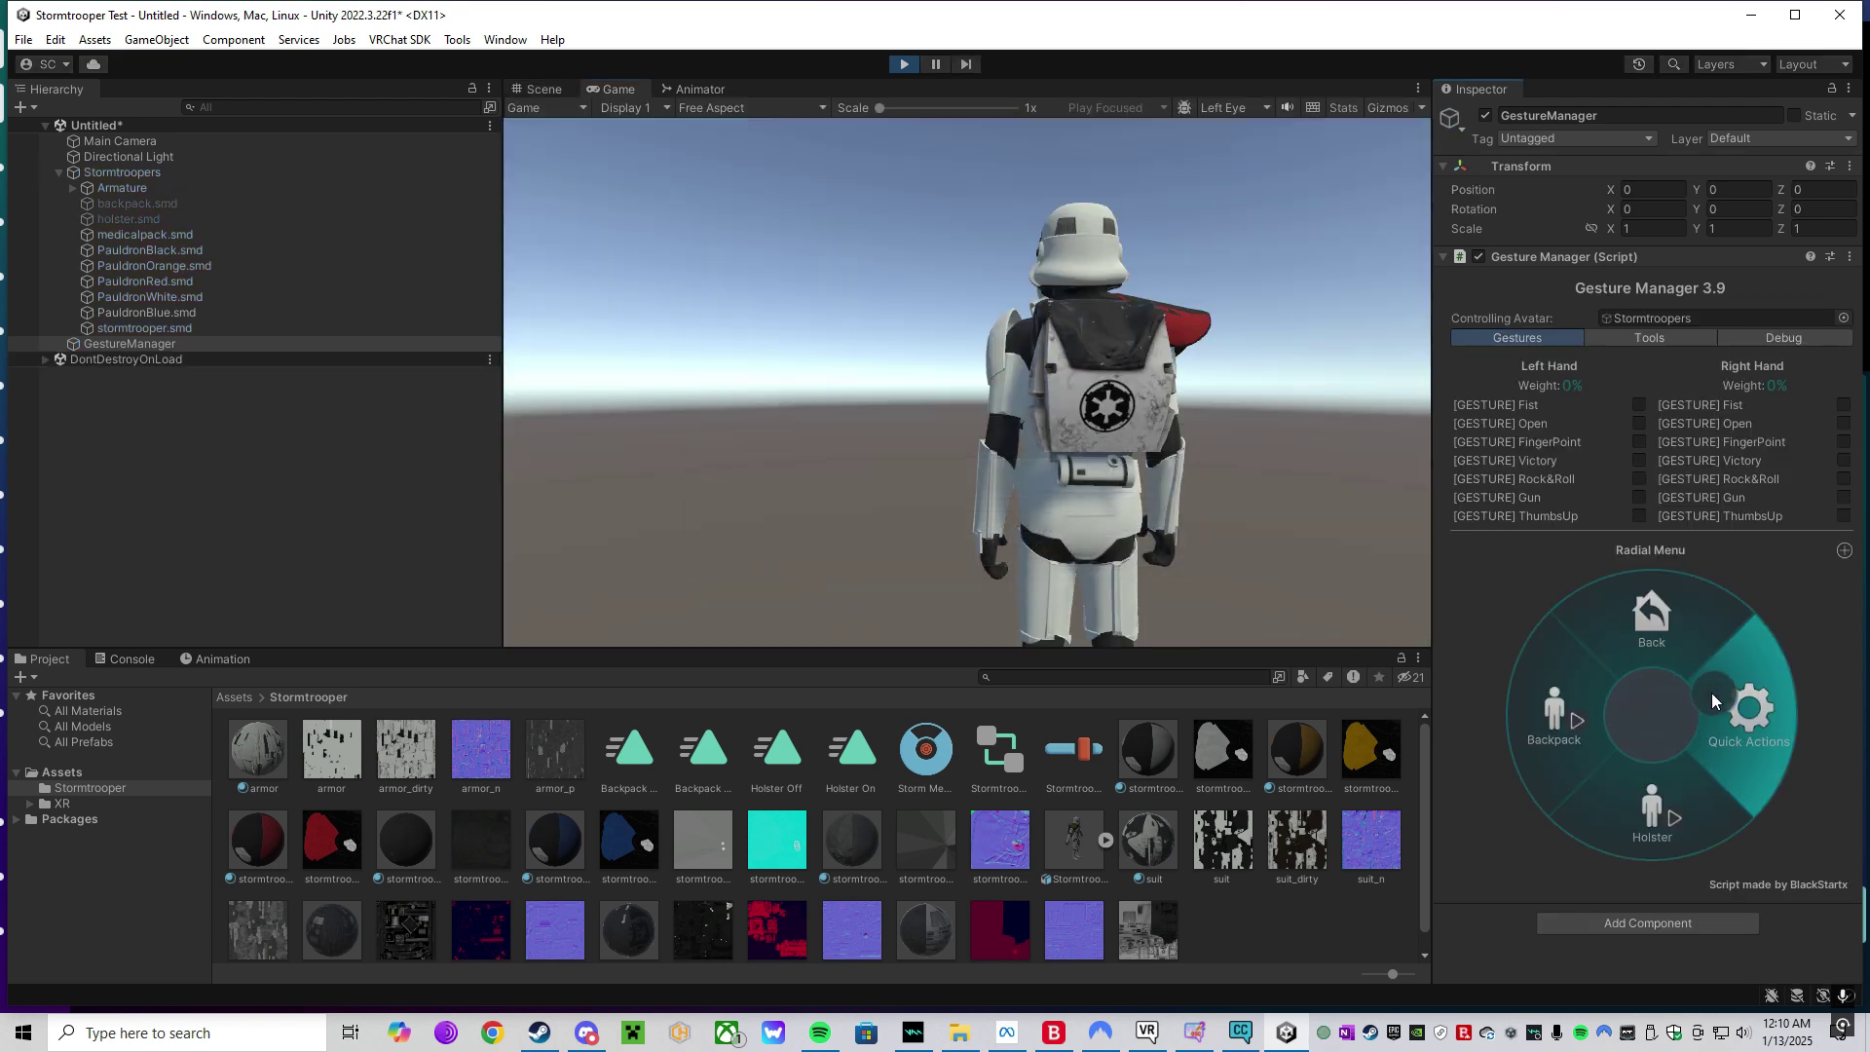
- Test the Backpack toggle in the Gesture Manager radial menu by switching it on and off repeatedly
click(1580, 719)
click(1580, 719)
click(1580, 719)
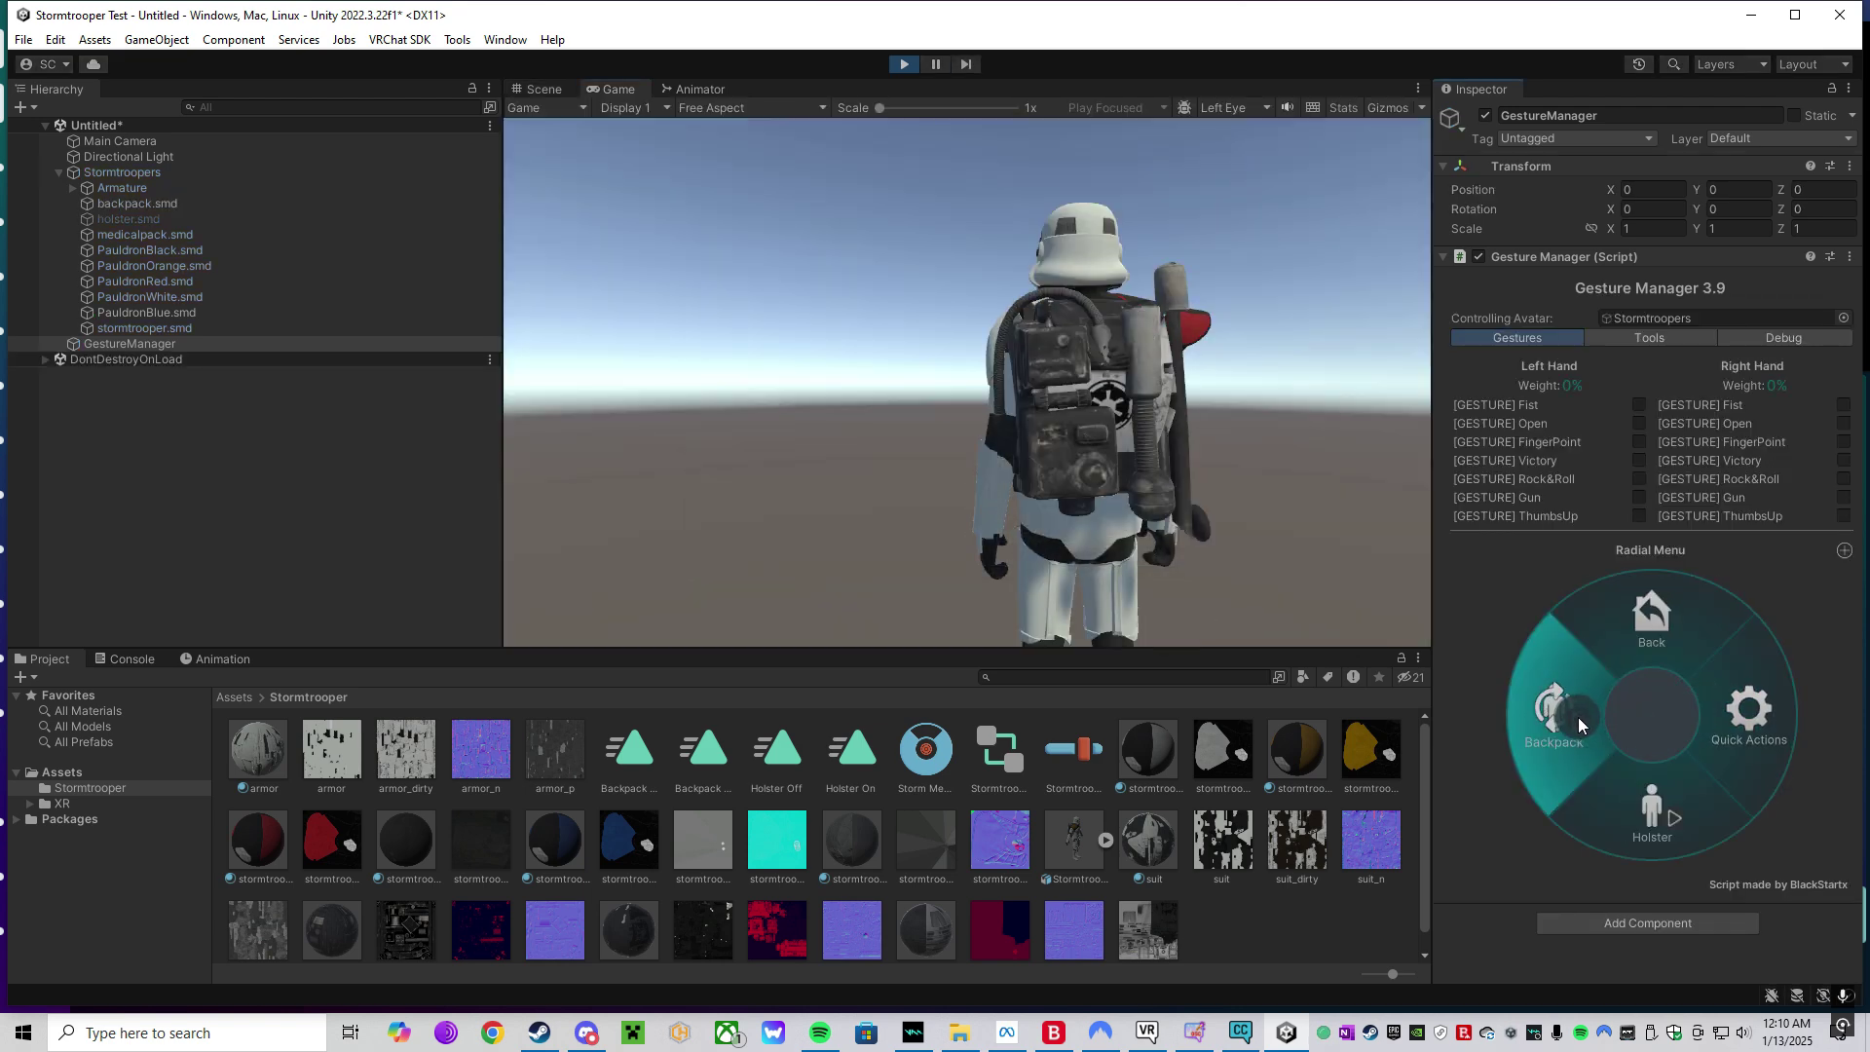
click(1578, 718)
- Test the Holster toggle in the Gesture Manager radial menu by switching it on and off repeatedly
click(1636, 804)
click(1636, 805)
click(1635, 804)
click(1634, 804)
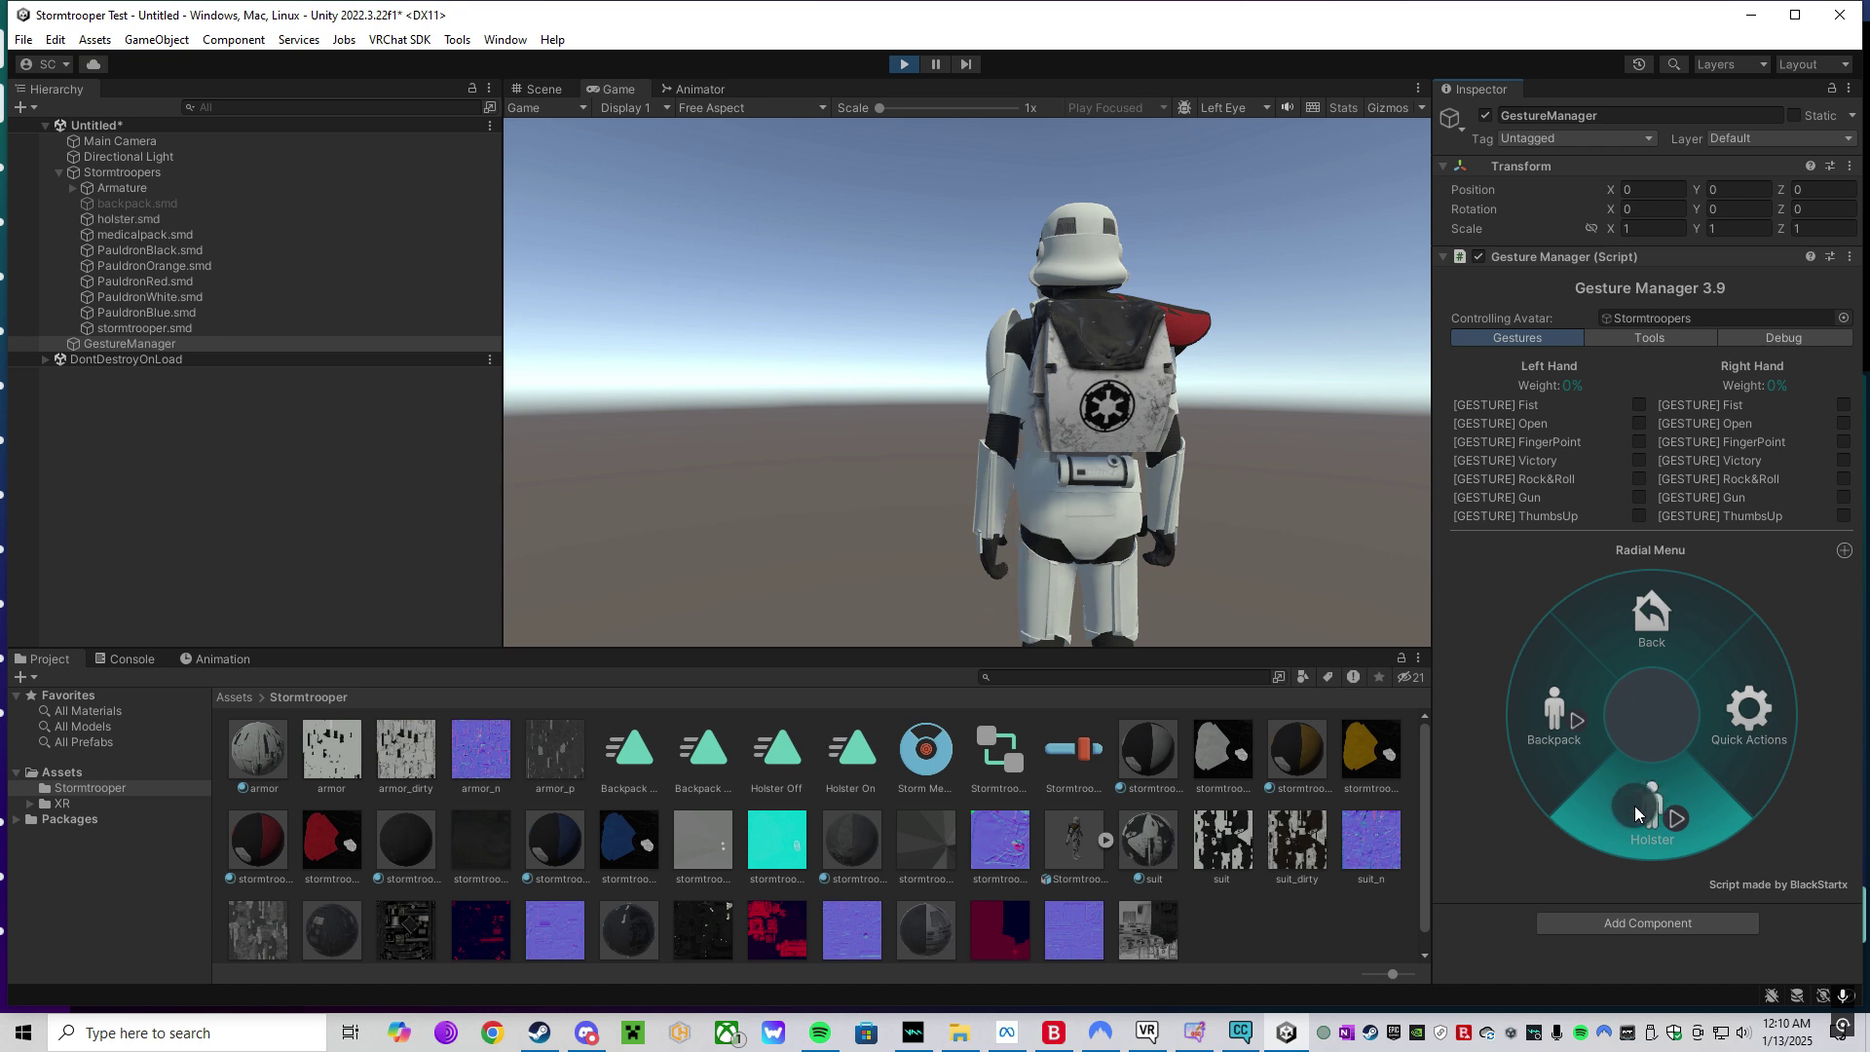
click(1634, 804)
click(1634, 805)
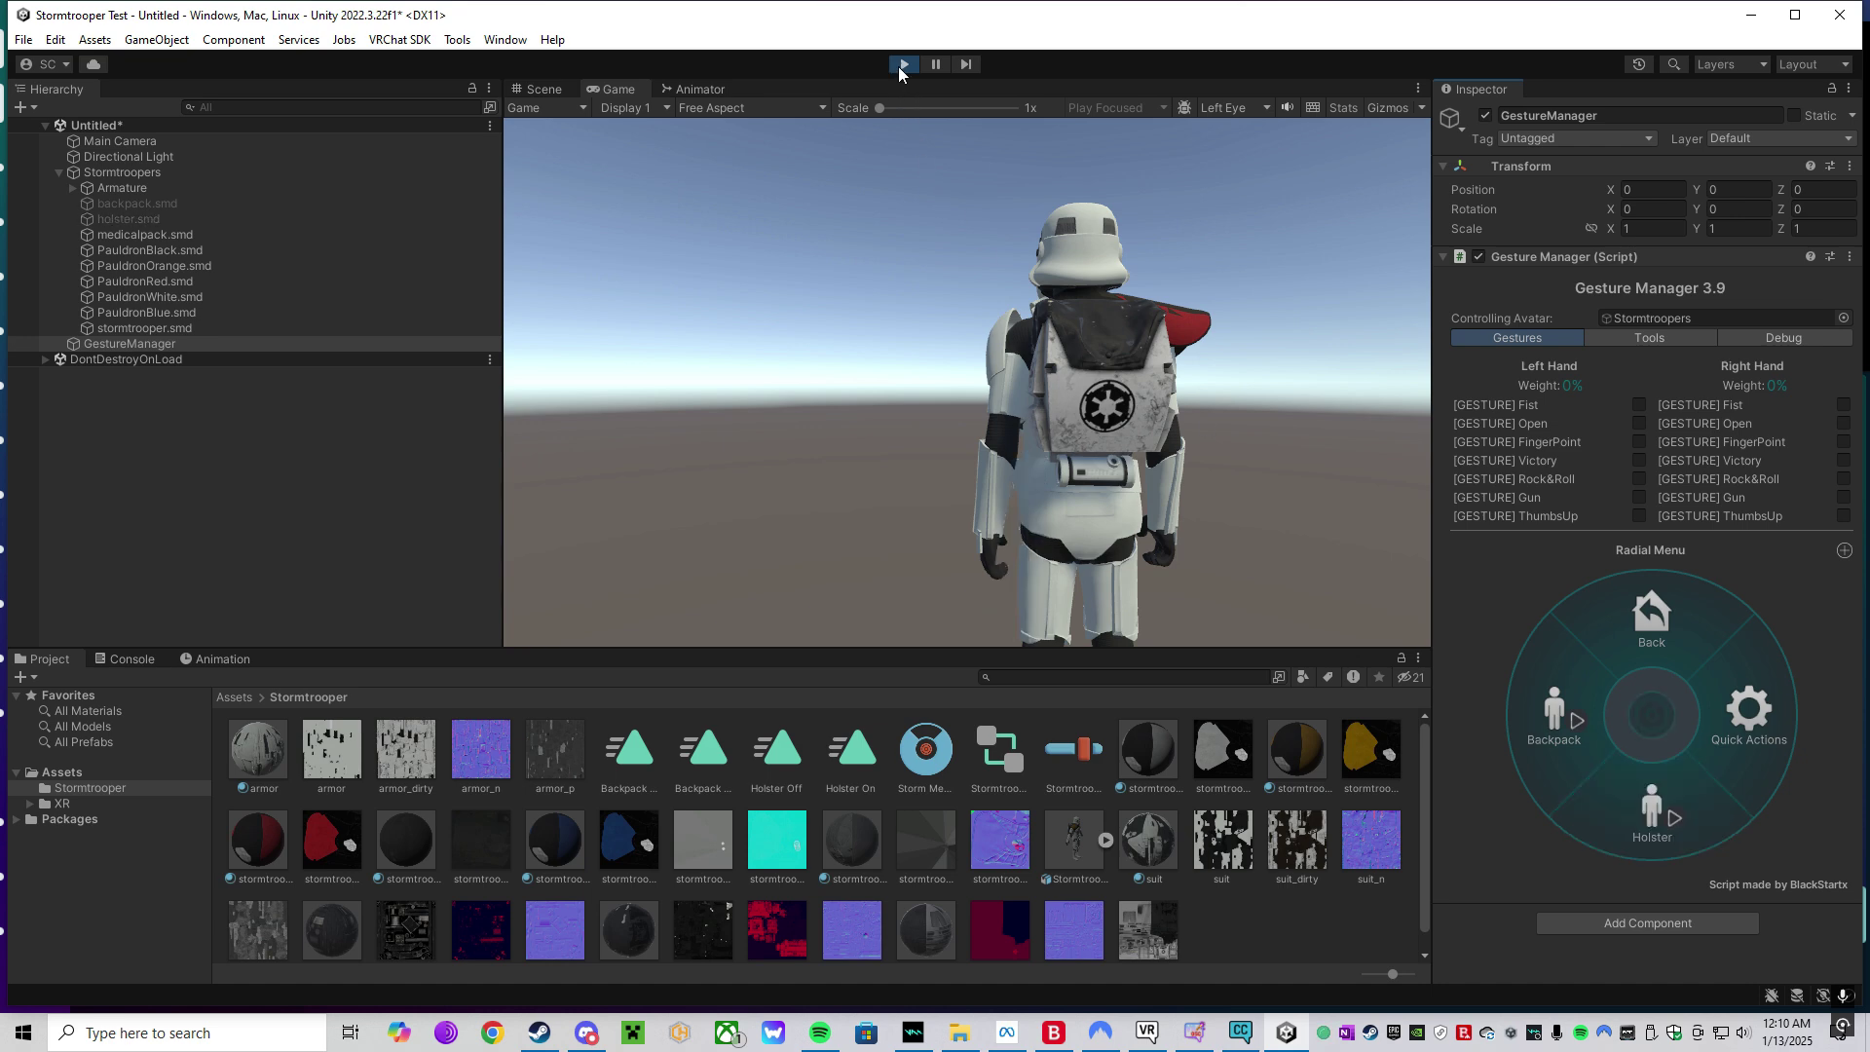